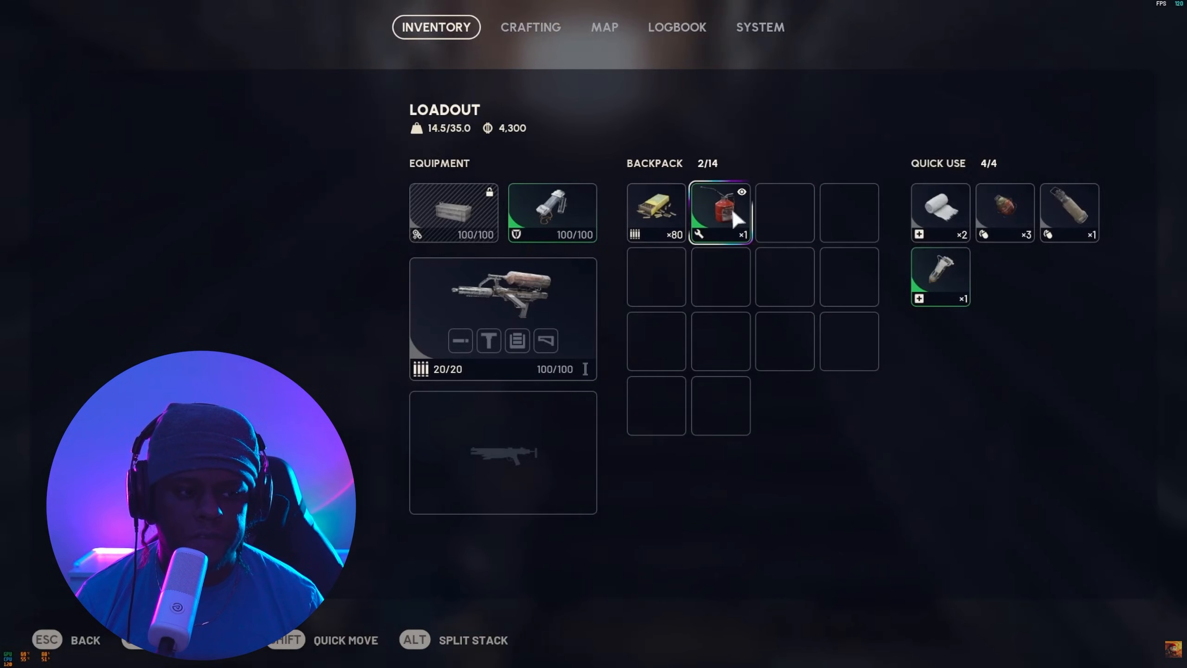
mouse_move(733, 213)
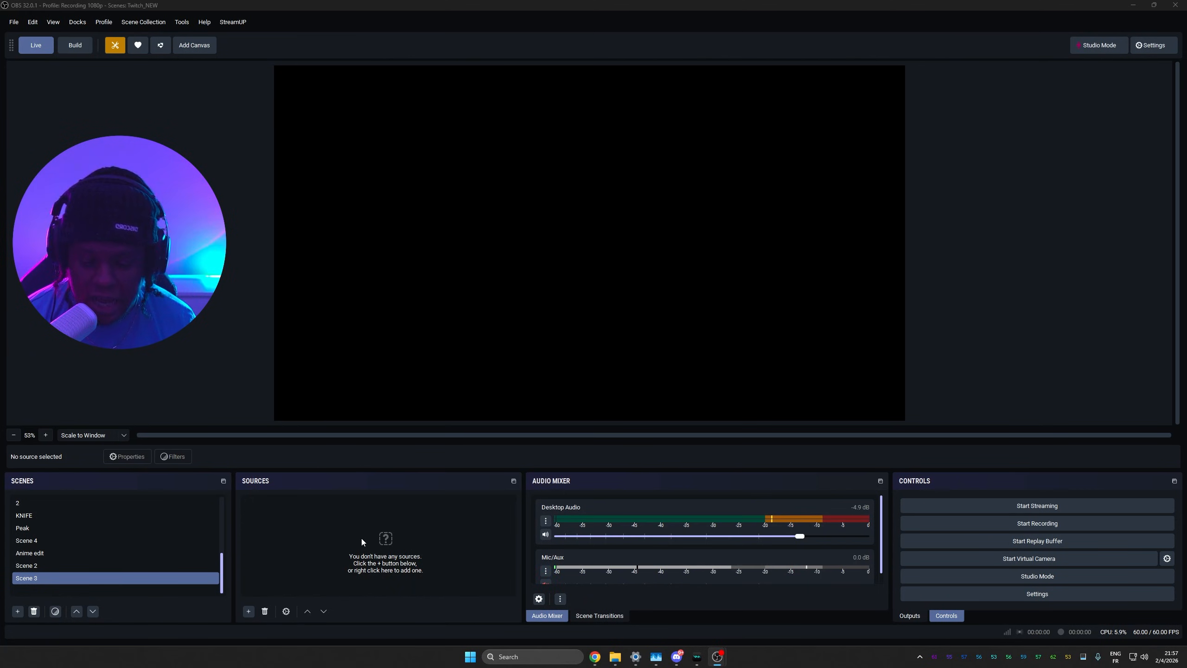
Add a new Color Source named _purple to the empty scene Scene 3.
click(244, 612)
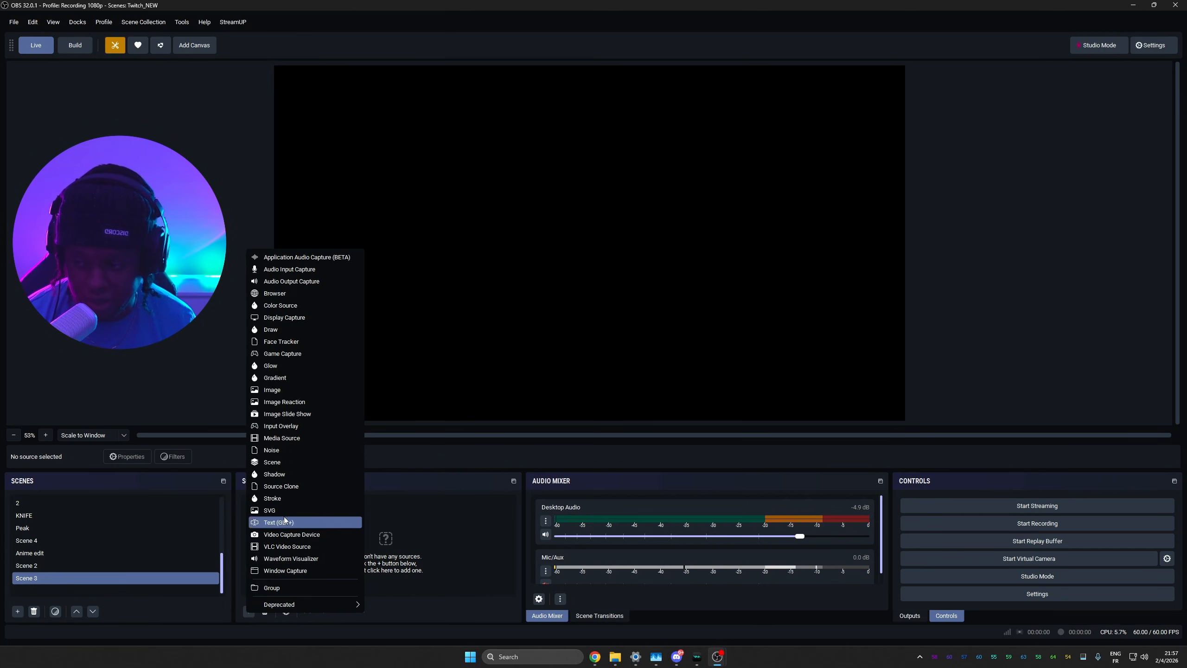
click(284, 305)
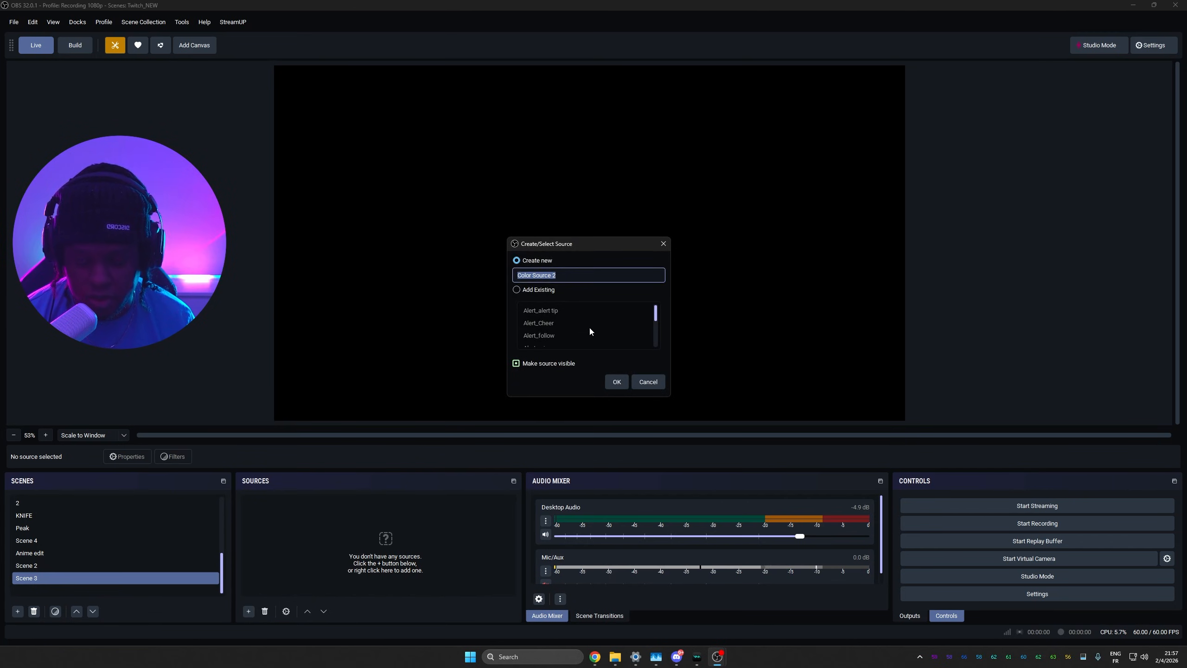
text(_purple)
key(Return)
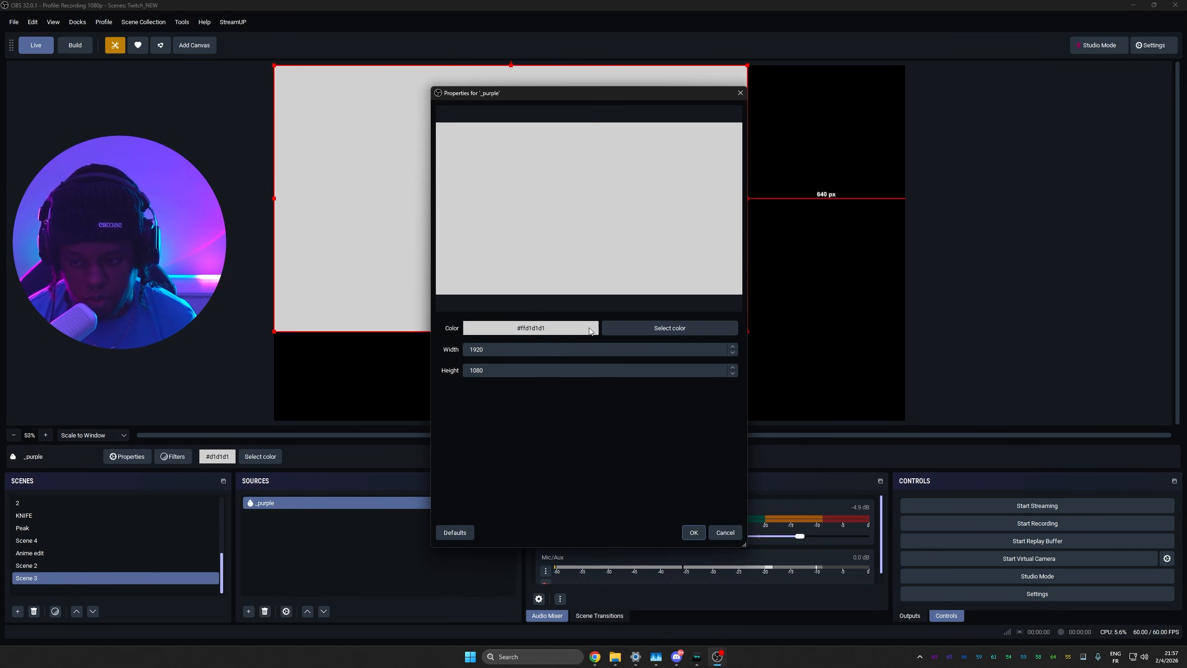
Set the color of the _purple source to a dark purple, #9000b4.
click(636, 325)
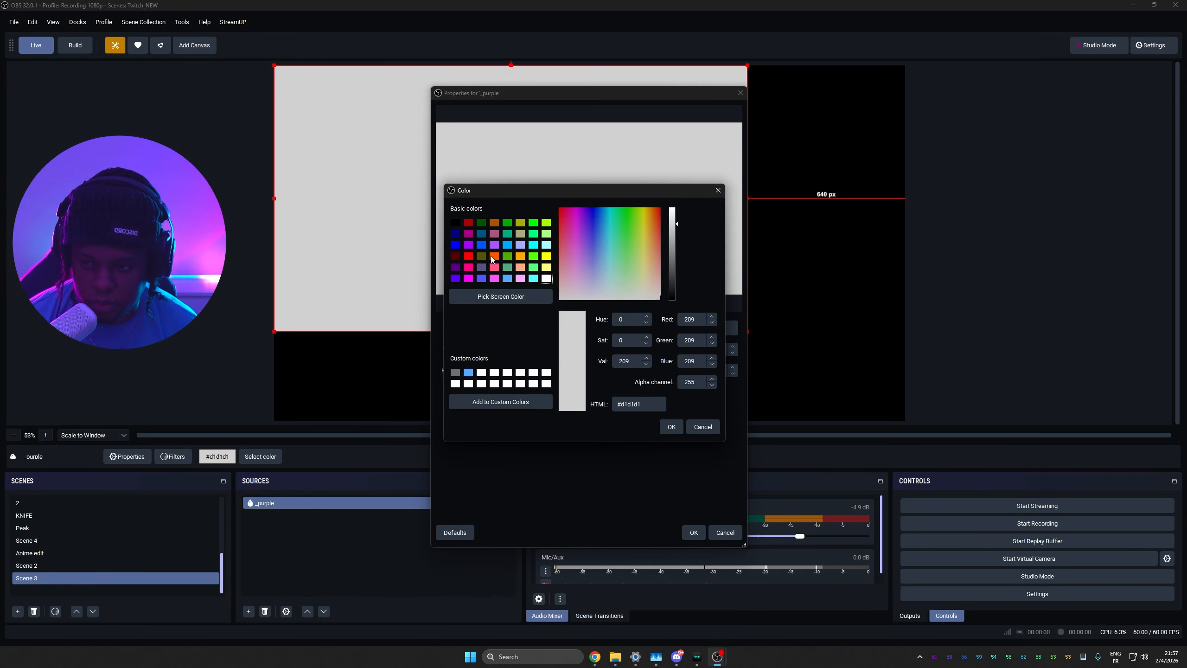
click(467, 244)
drag(673, 237, 675, 234)
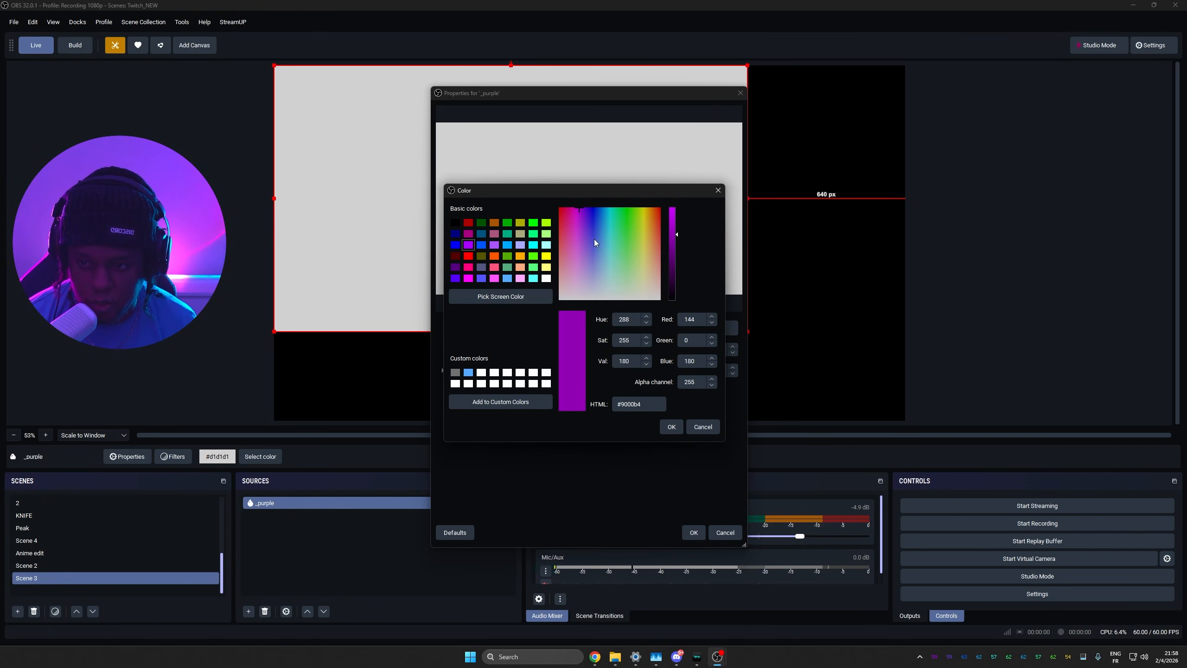
click(671, 427)
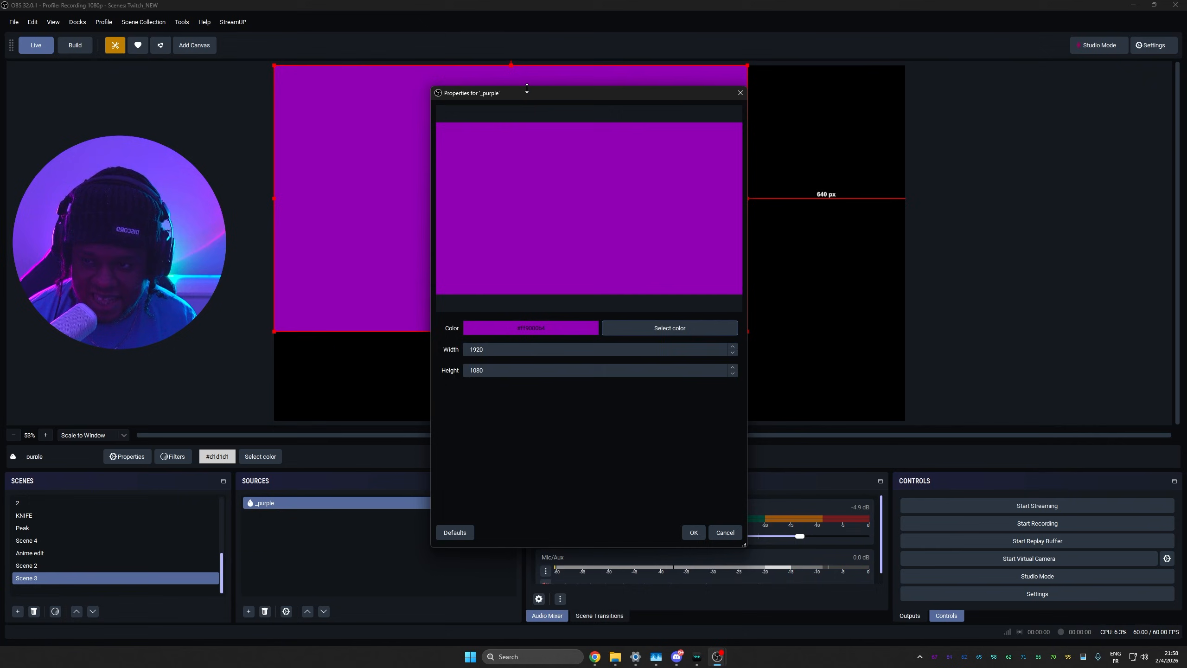
Set the purple source's height to 800 and move it down to about 114 px above the canvas's lower edge.
drag(528, 91, 812, 114)
double_click(748, 393)
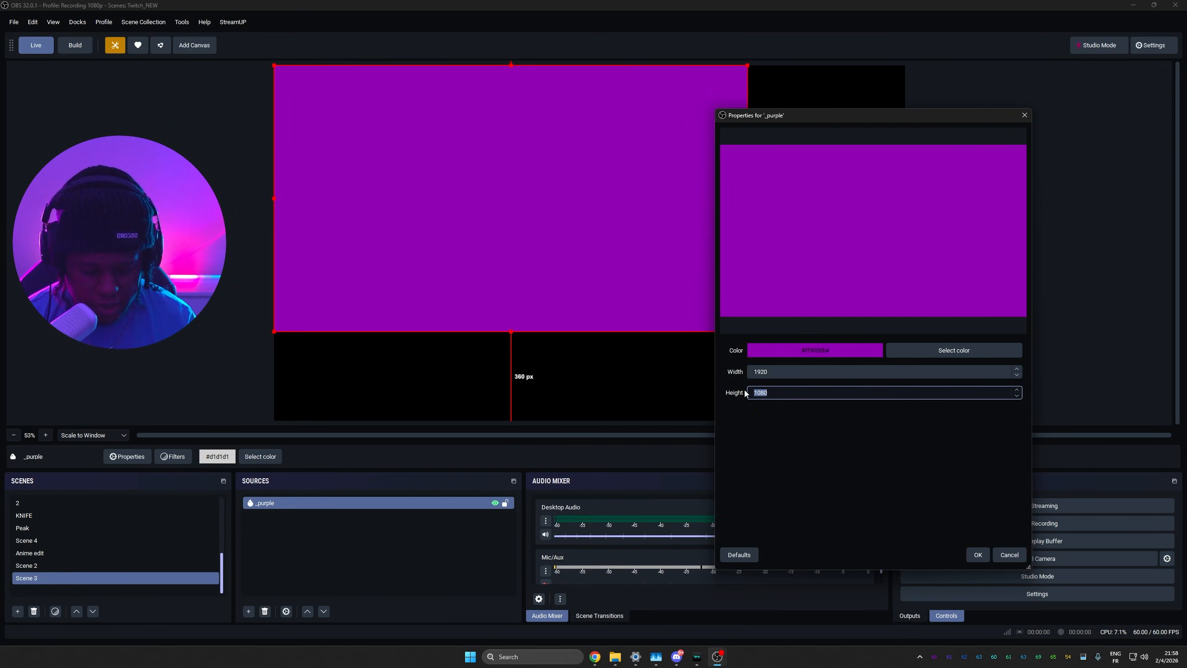
text(600)
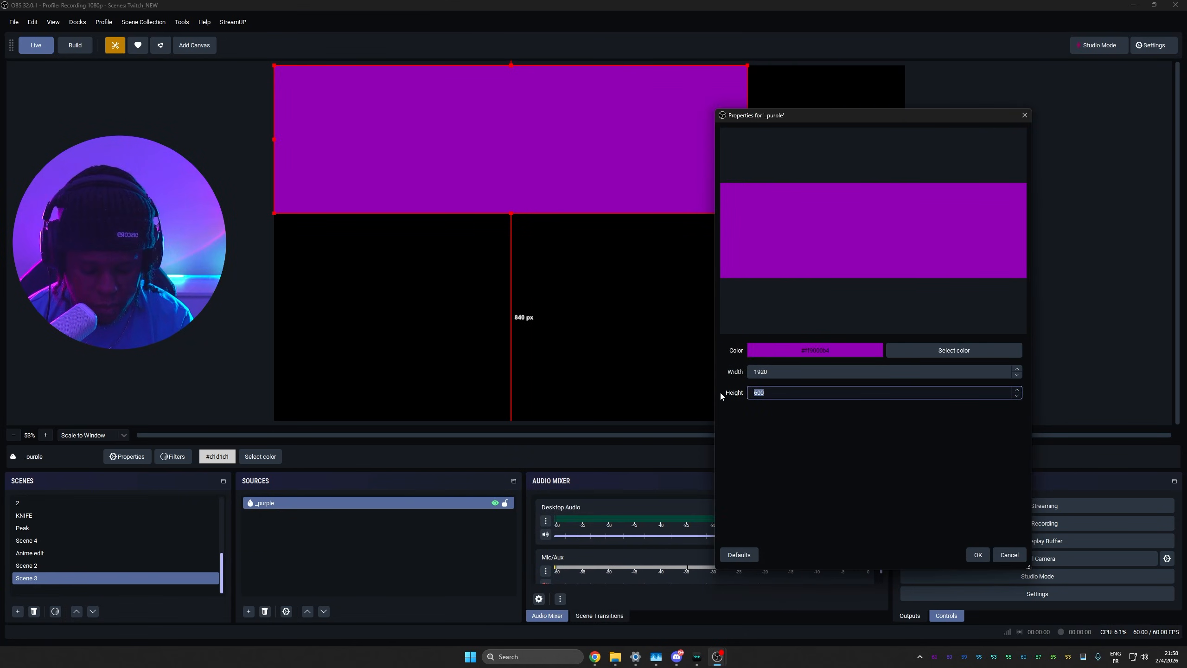
text(800)
click(977, 555)
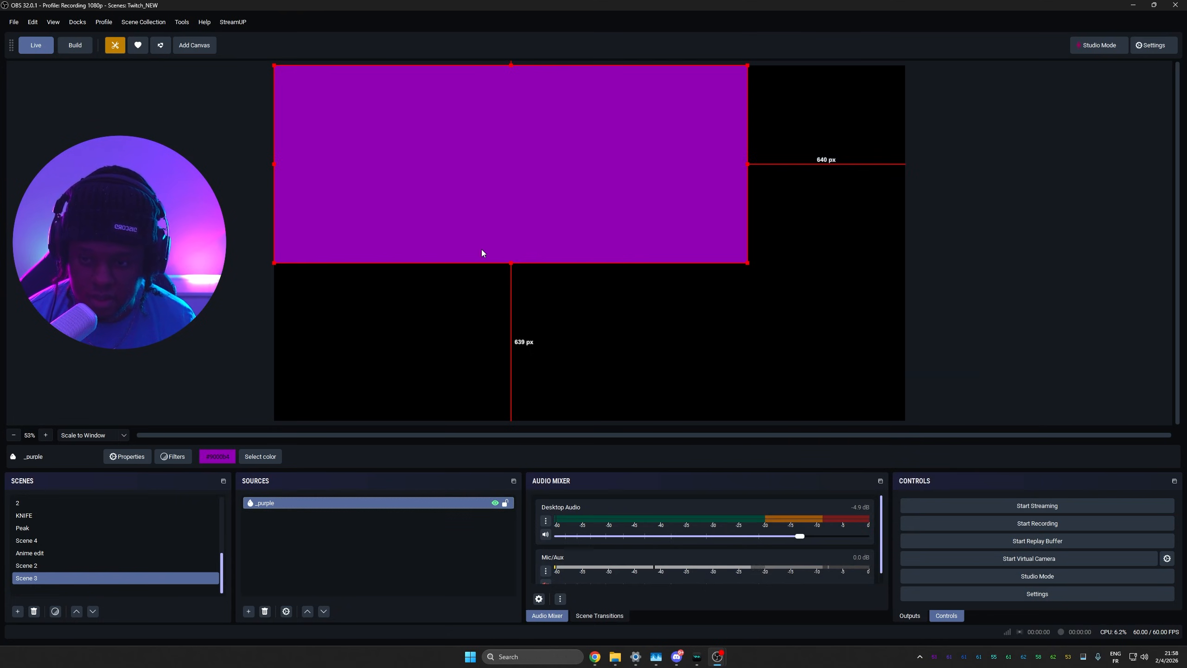
drag(482, 248, 571, 378)
Copy the _purple source and paste it as an independent duplicate in the same scene.
right_click(299, 505)
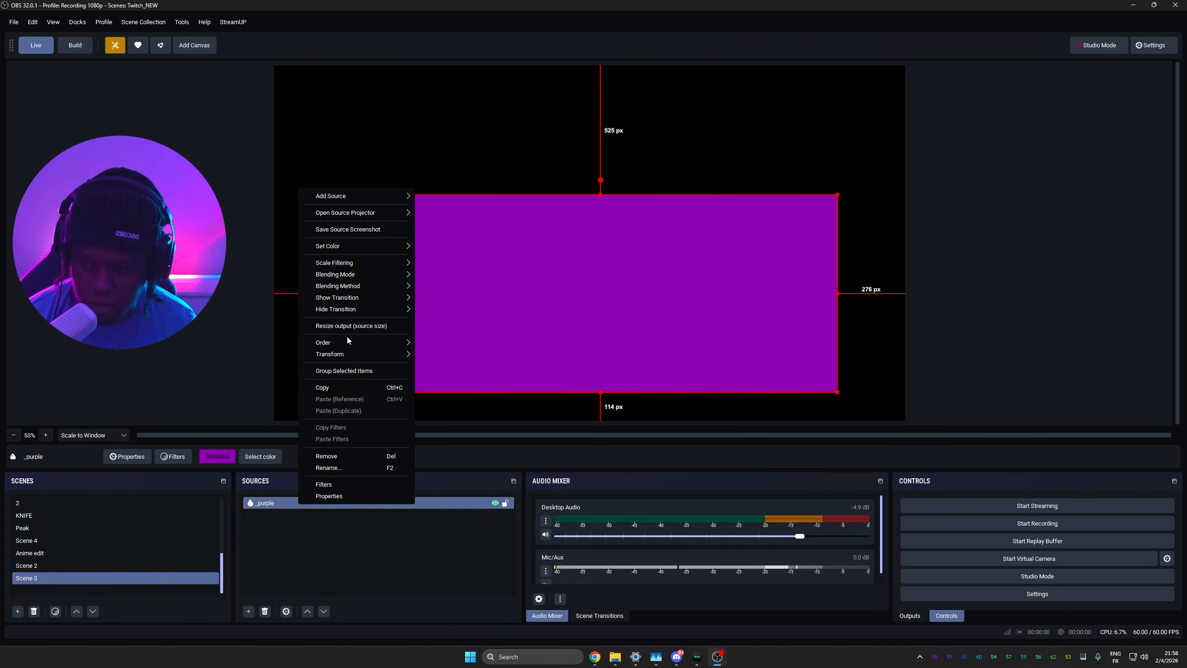
click(343, 391)
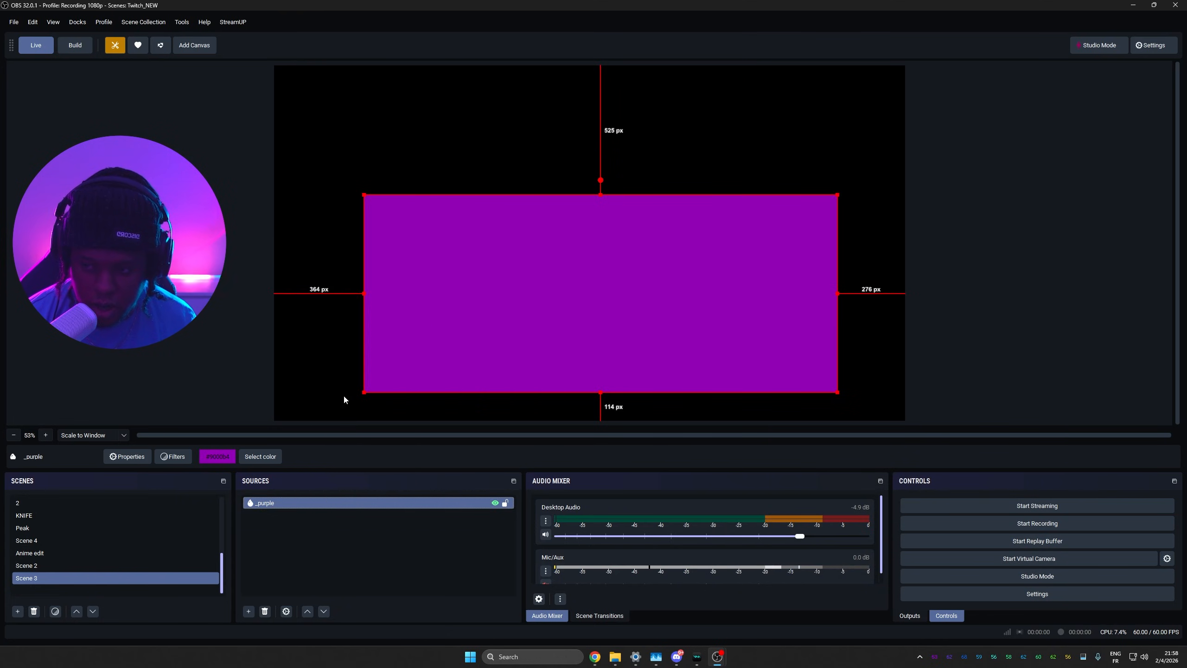
right_click(376, 503)
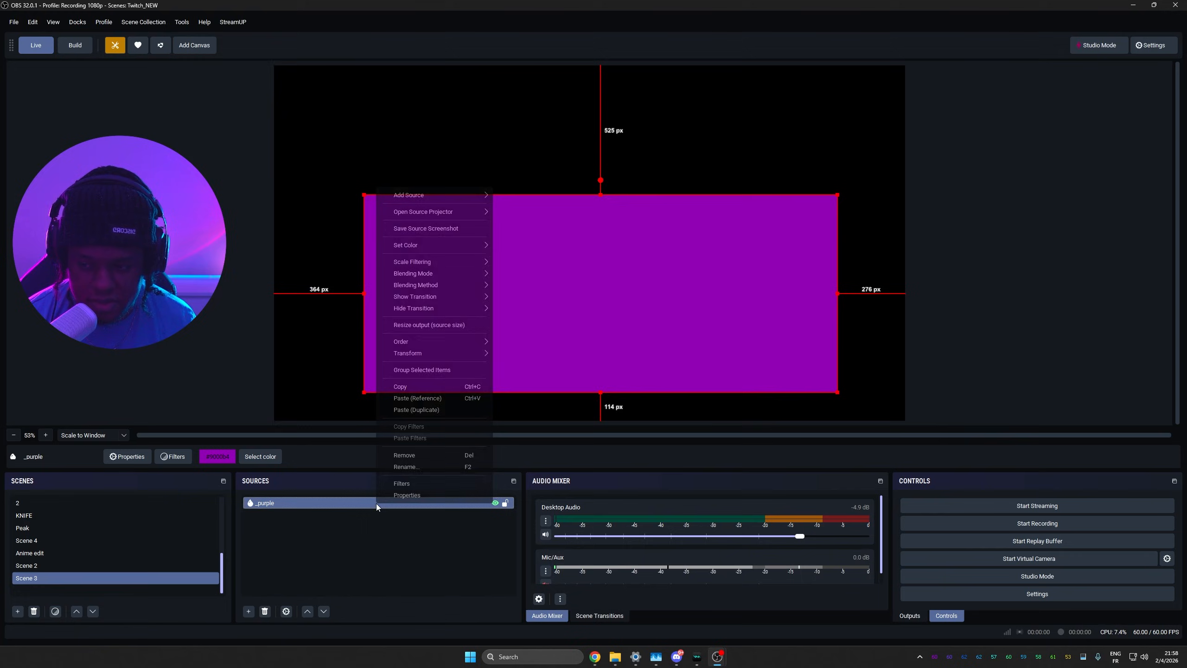
click(427, 410)
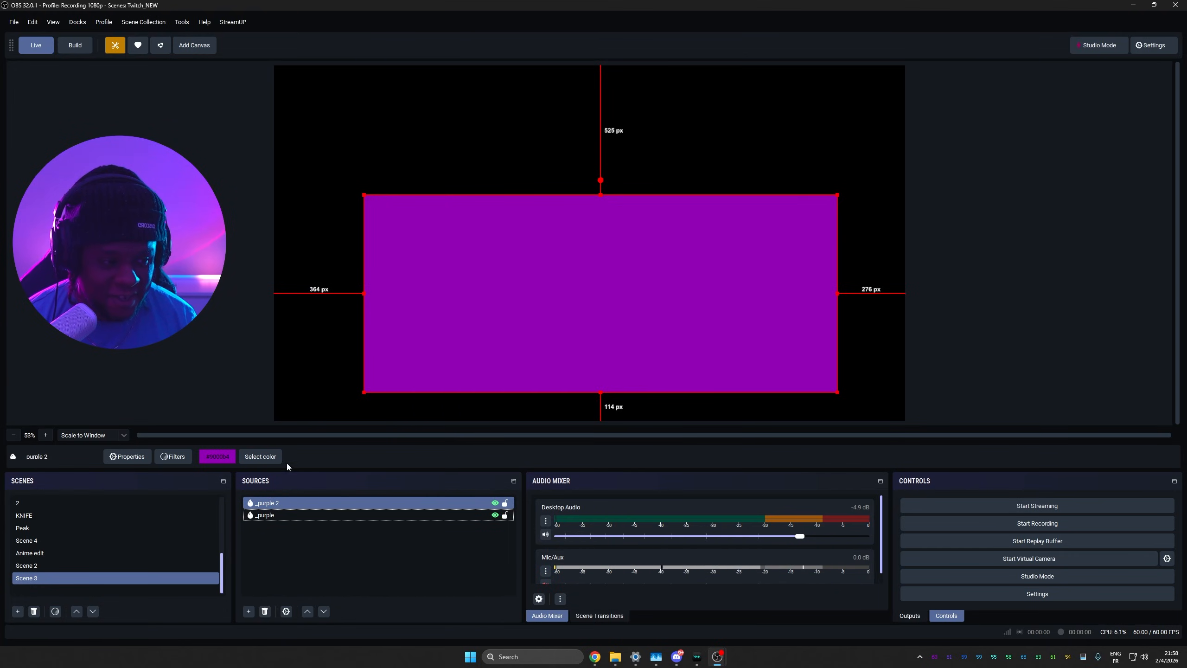
Recolor the duplicate to cyan, #00ffff, and move it up to about 213 px below the canvas's upper edge.
click(259, 457)
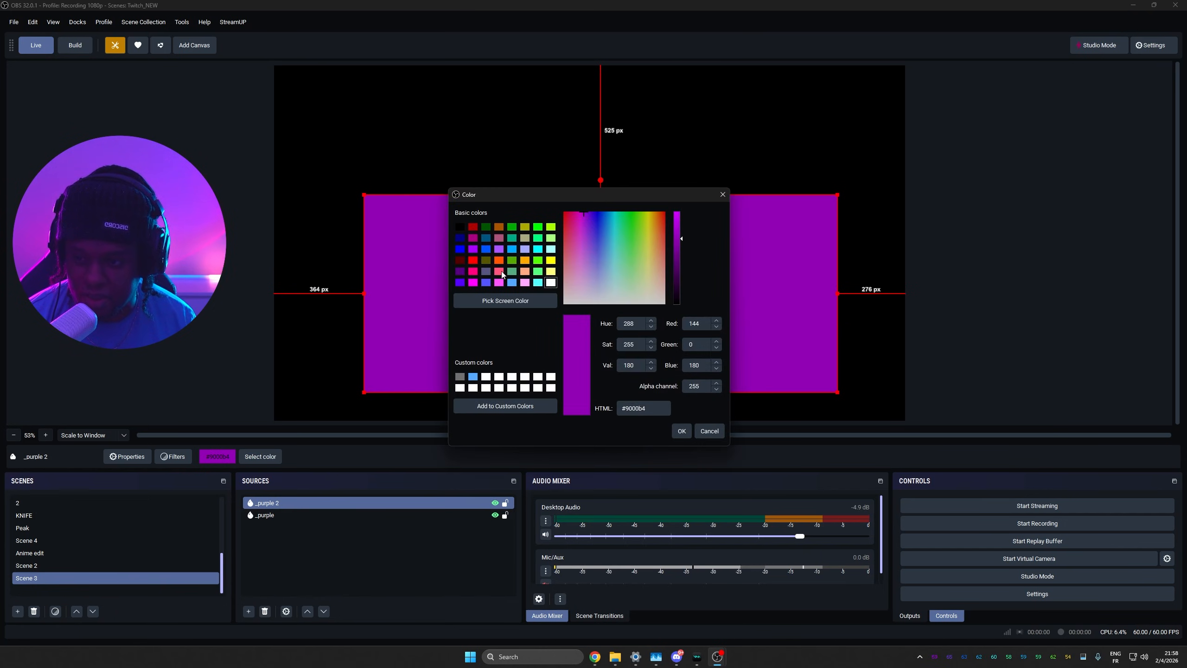
click(538, 283)
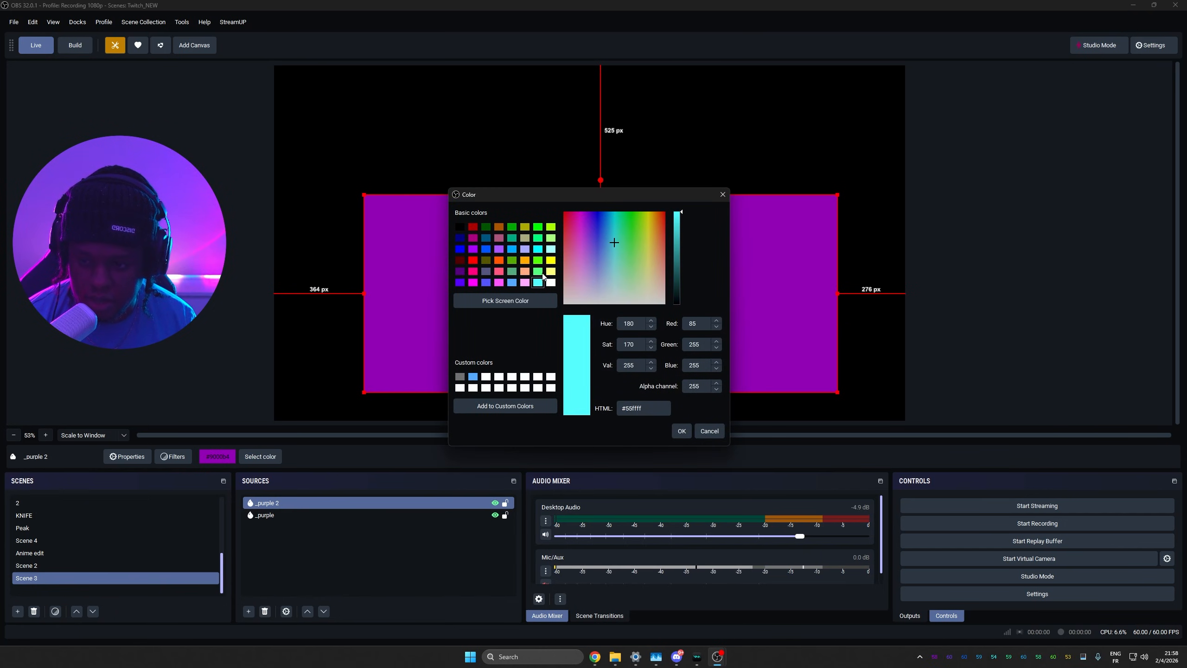
click(541, 252)
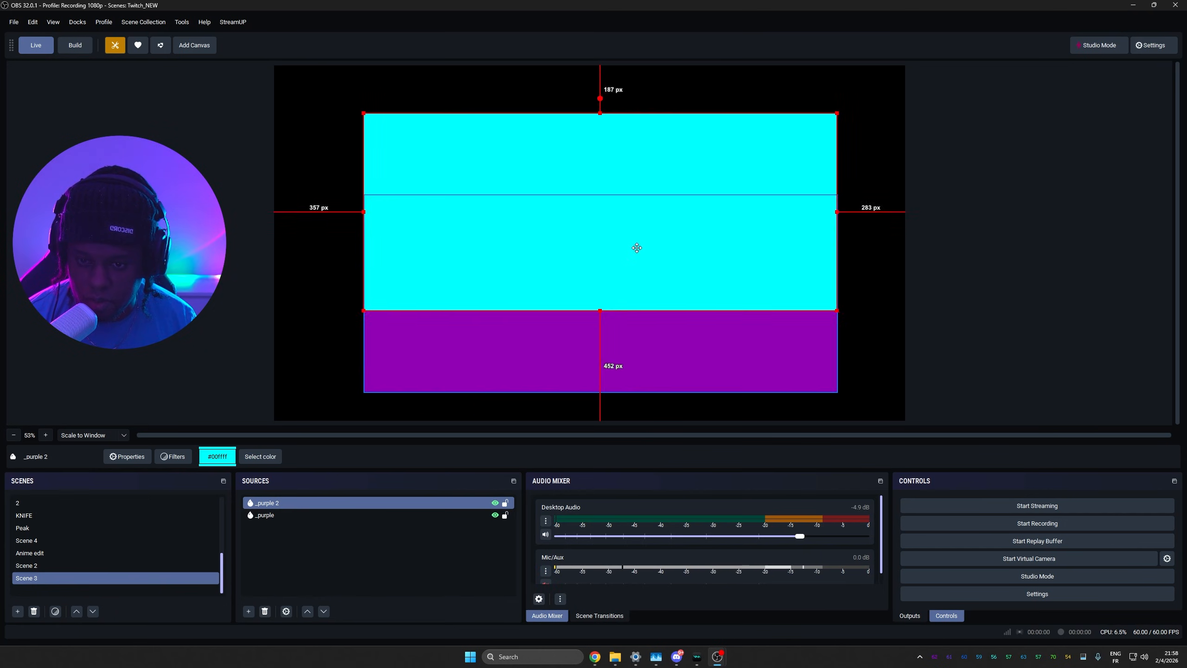
drag(636, 246, 632, 251)
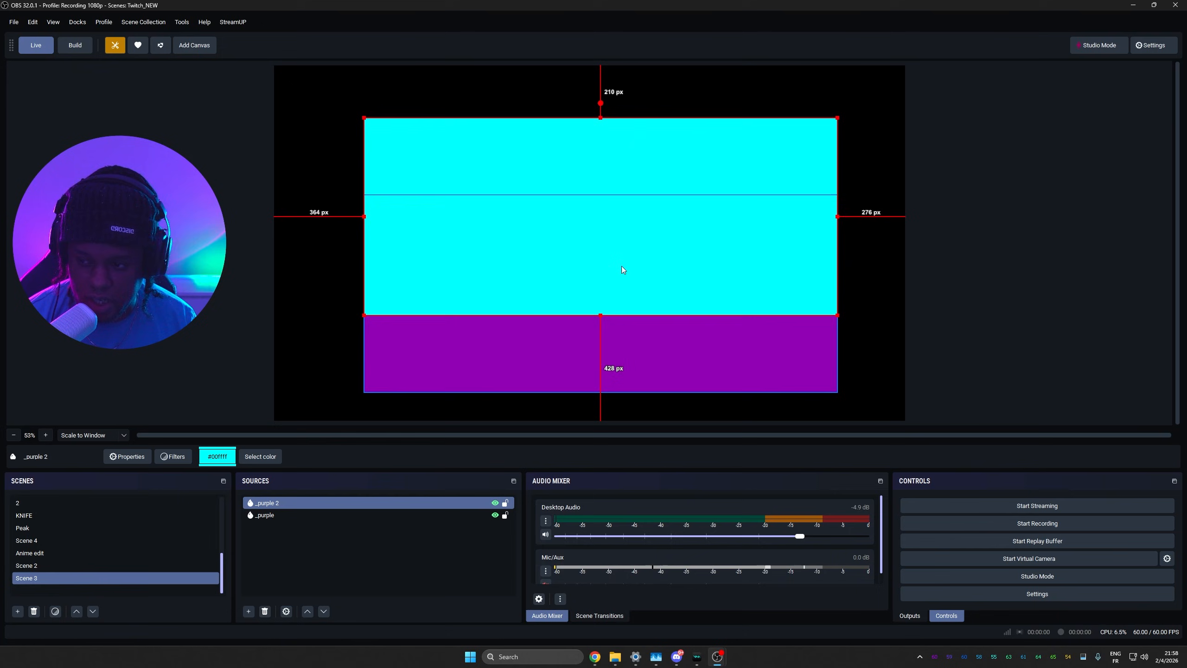
Paste another independent duplicate of the purple source and set its color to white, #ffffff.
right_click(306, 504)
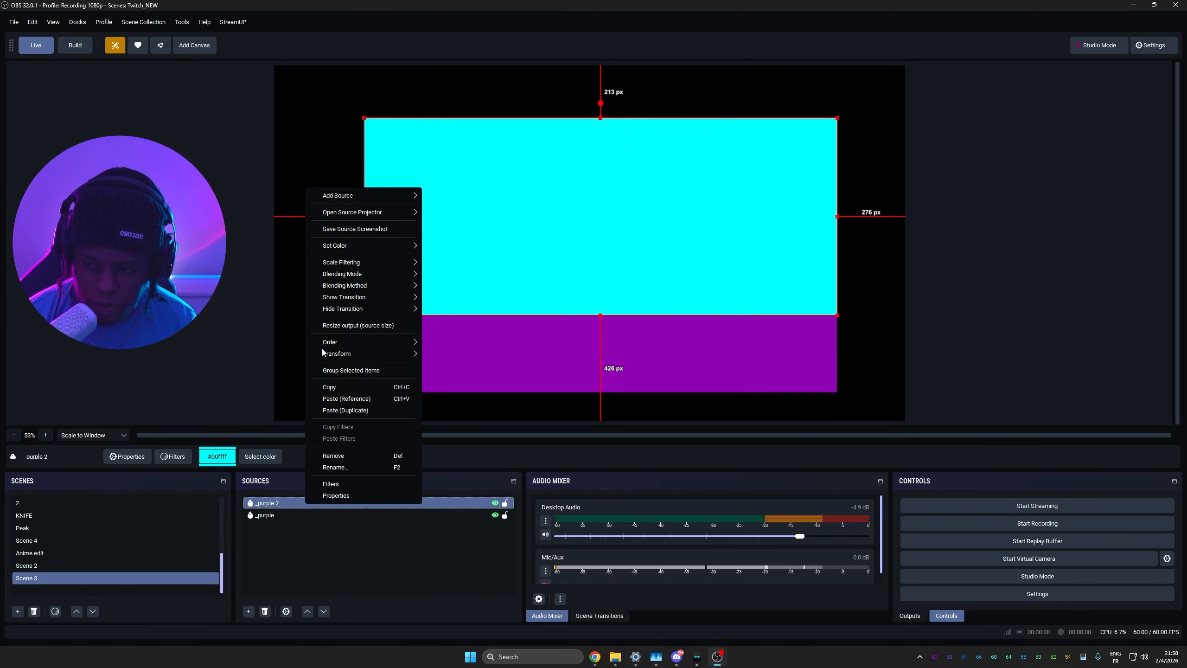
click(345, 410)
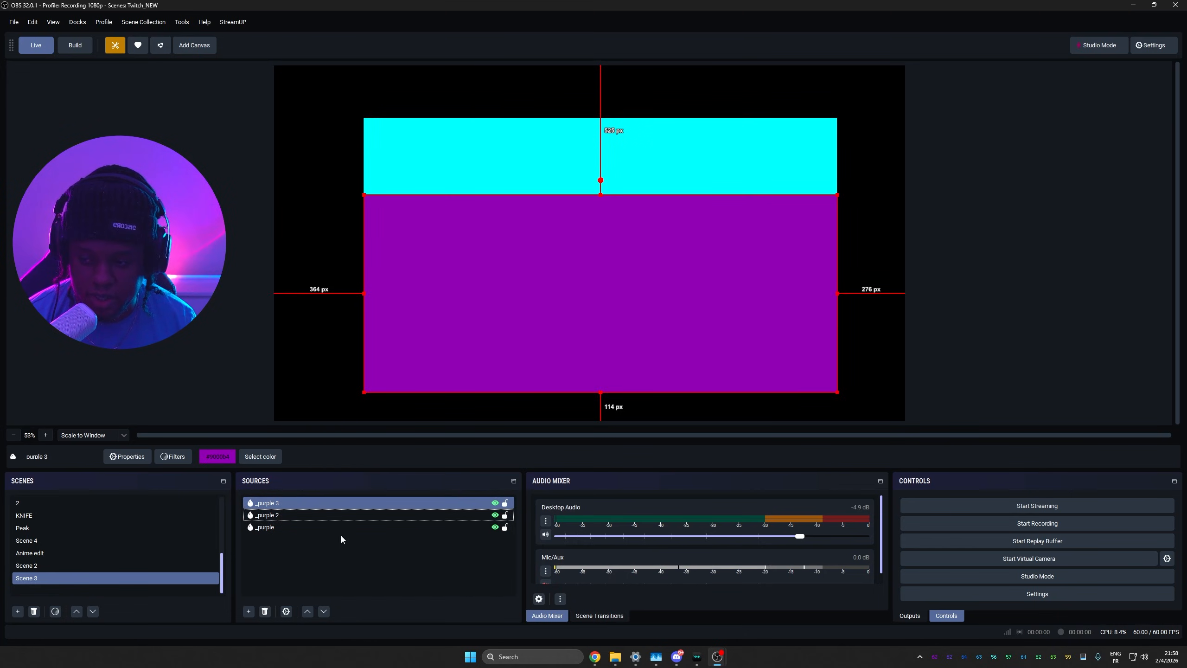
double_click(362, 503)
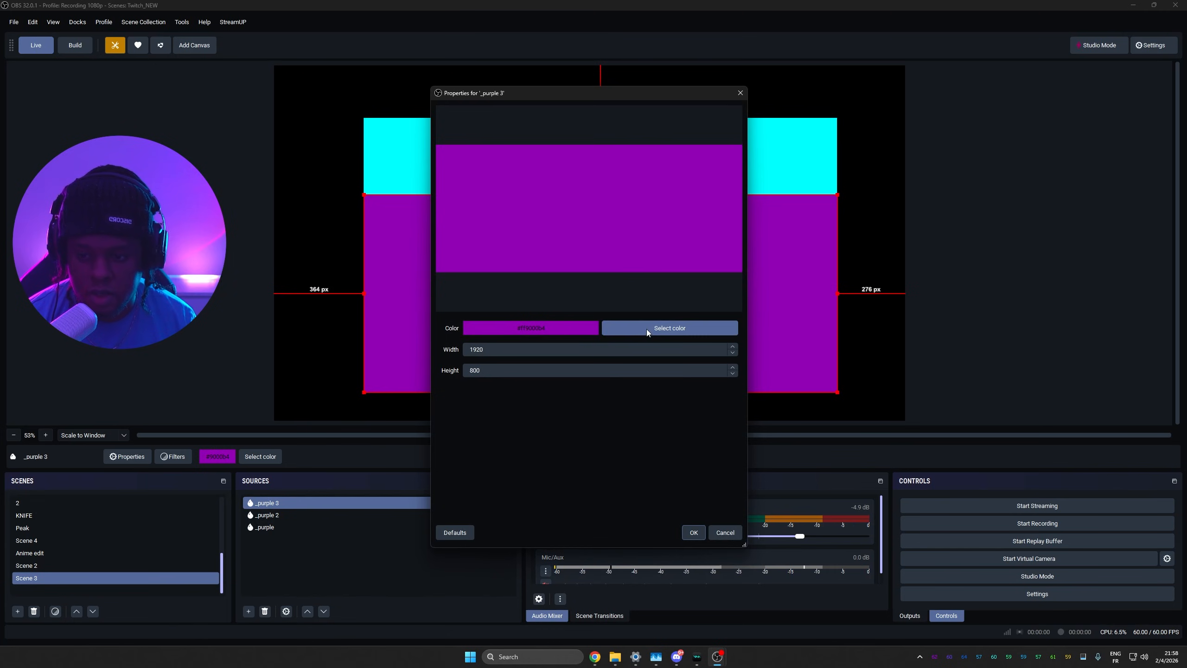
click(646, 328)
click(545, 278)
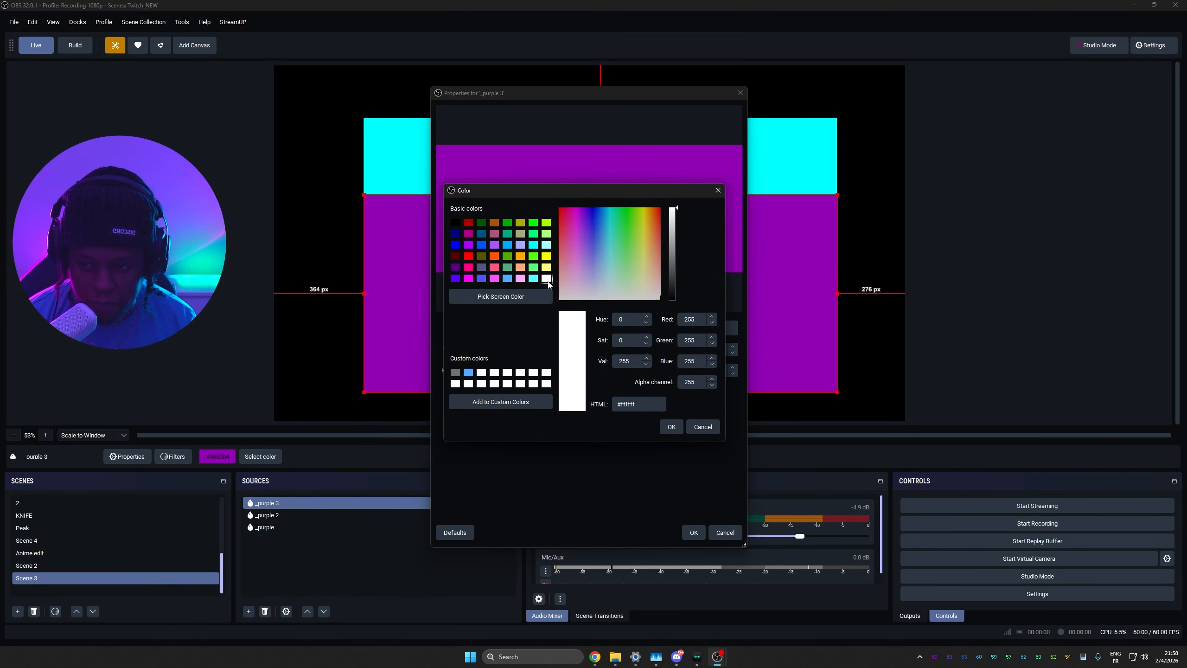
click(676, 428)
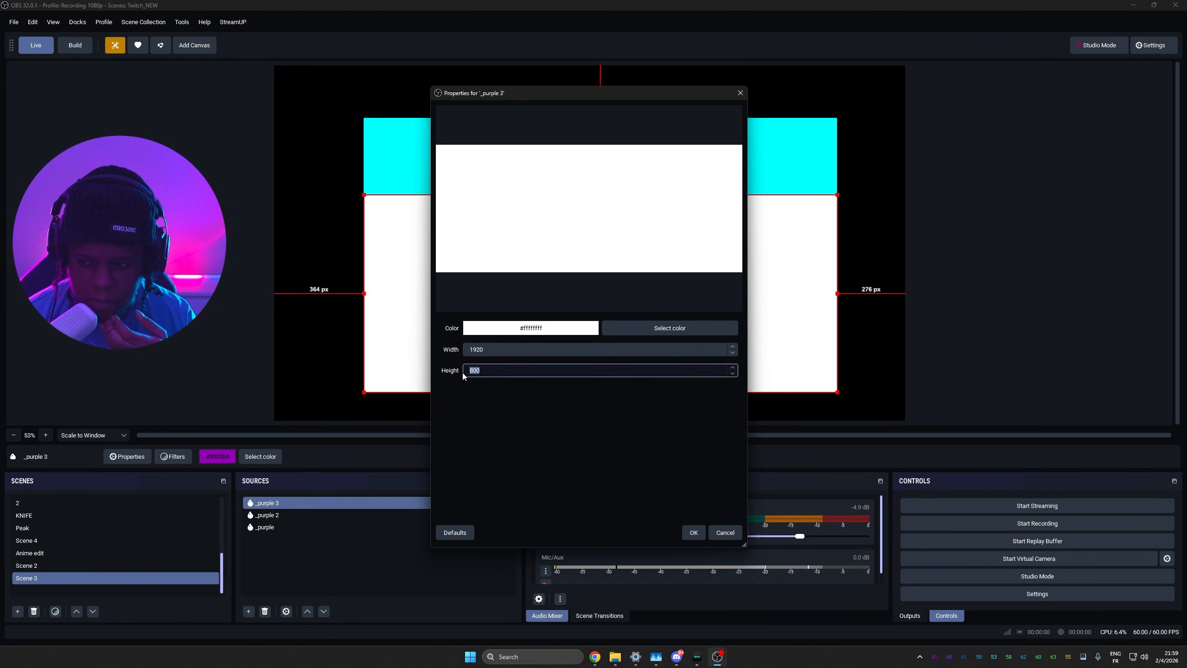
Set the white source's height to 1200 and move it up until its lower edge is about 837 px above the canvas bottom.
text(1200)
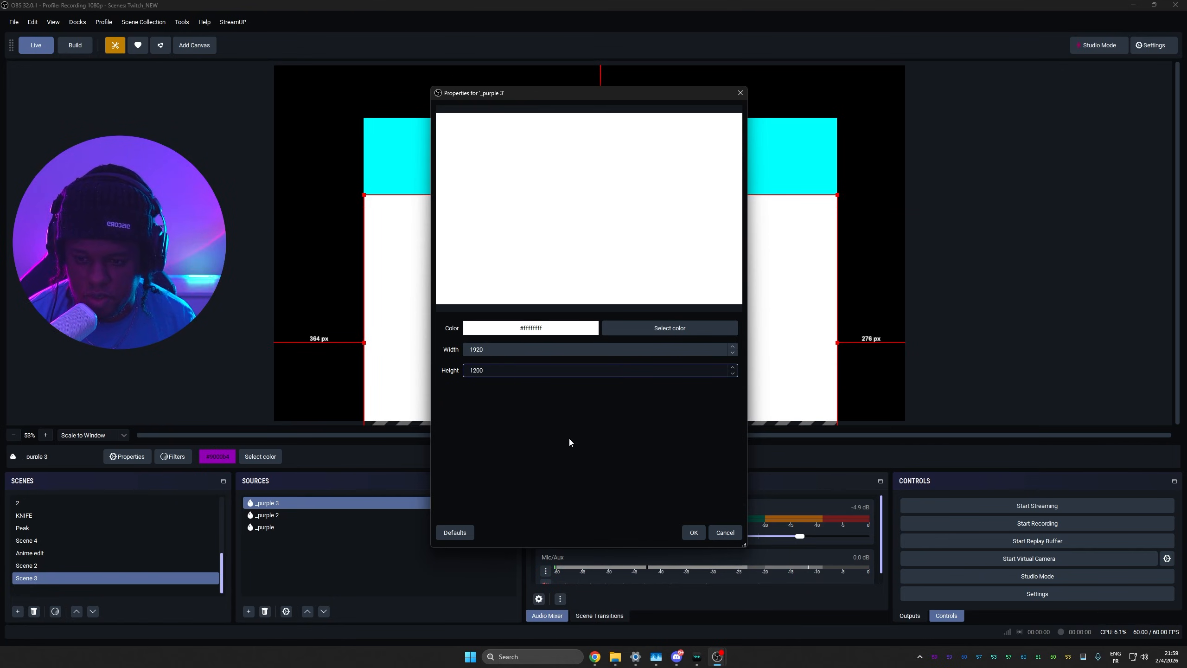
key(Return)
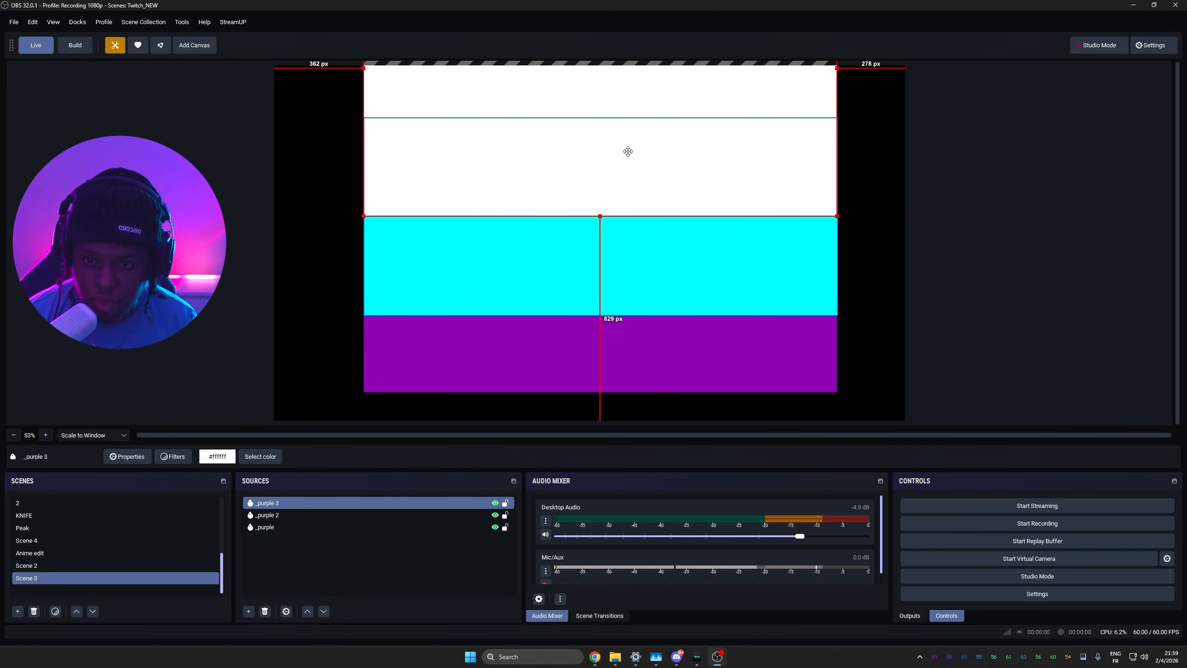
drag(628, 151, 629, 149)
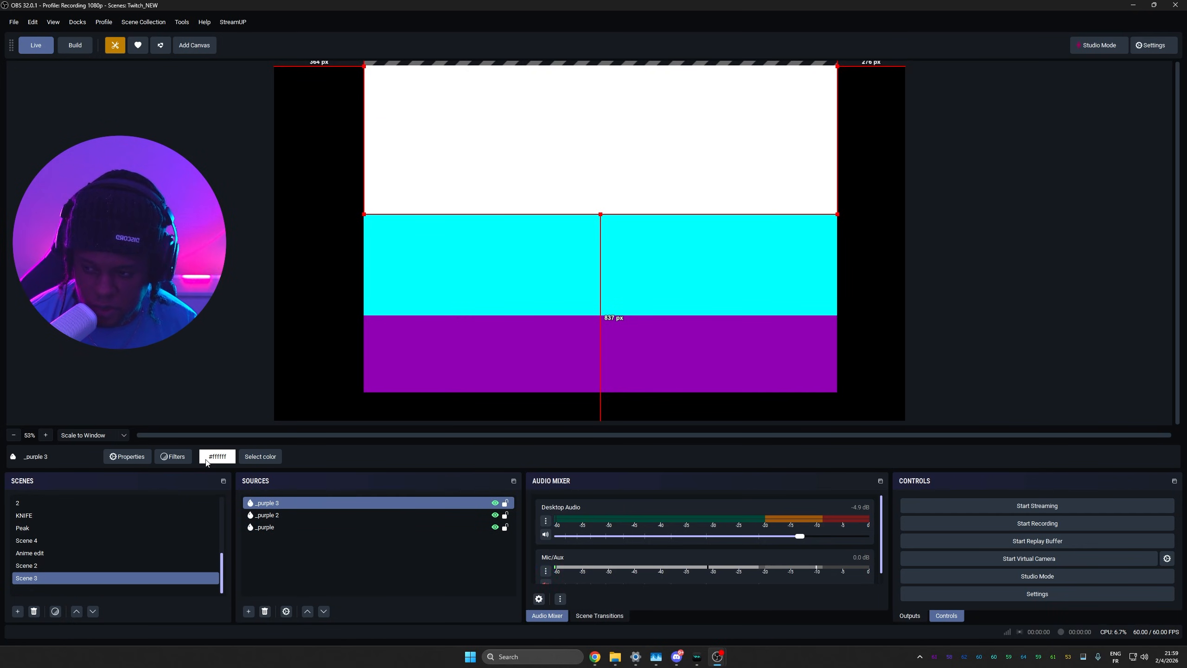
Add an Advanced Mask filter with its default name to the white source and uncover the preview behind the filter window.
click(174, 457)
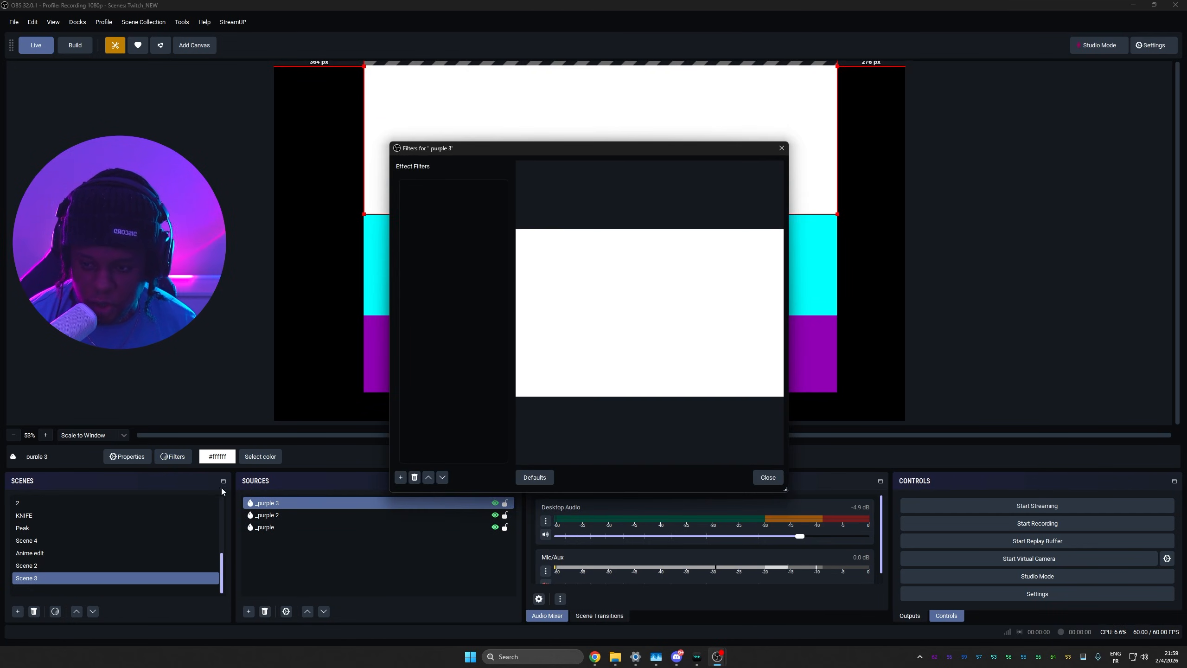
click(401, 477)
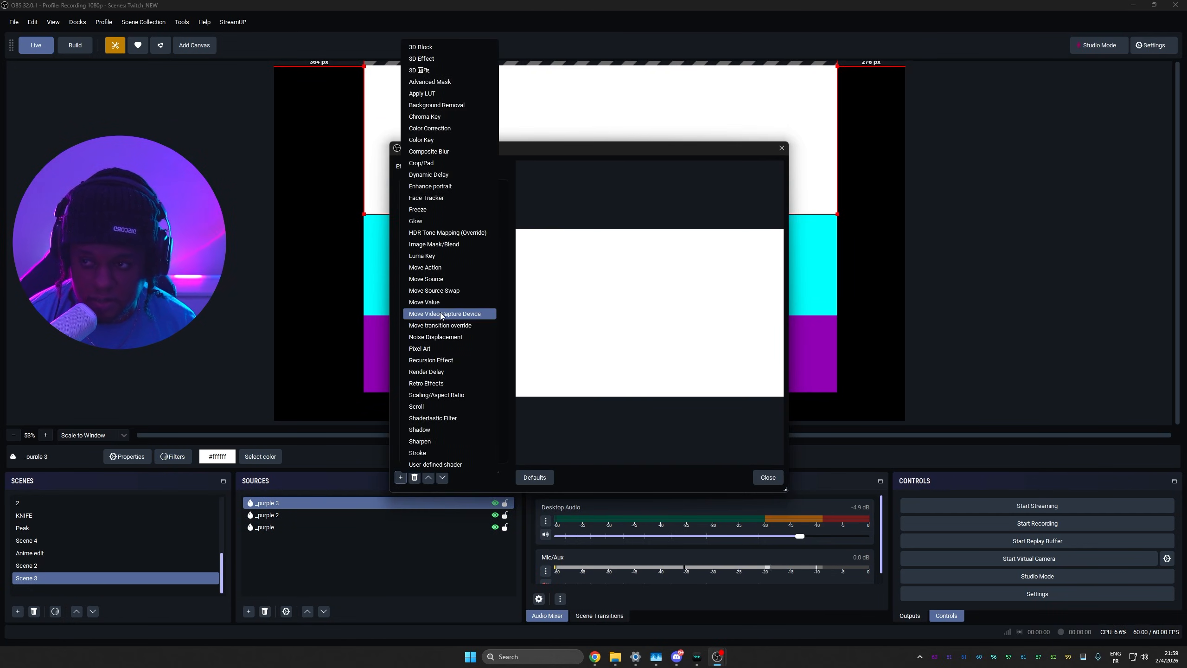
click(451, 82)
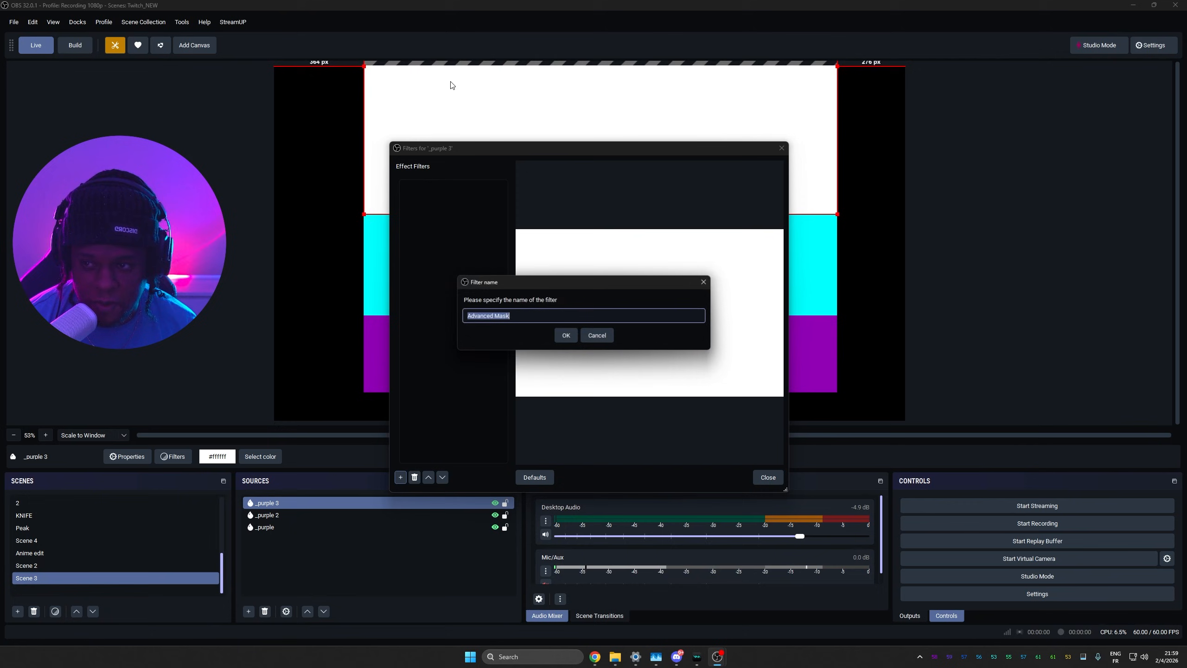
click(567, 335)
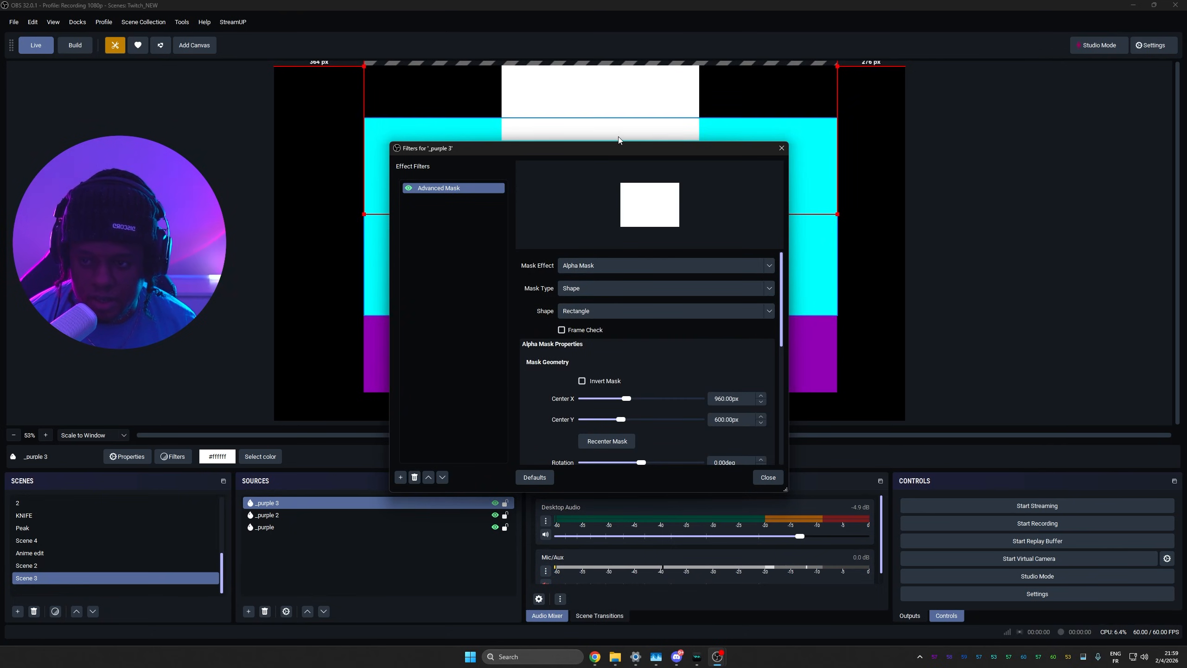
drag(628, 148, 649, 185)
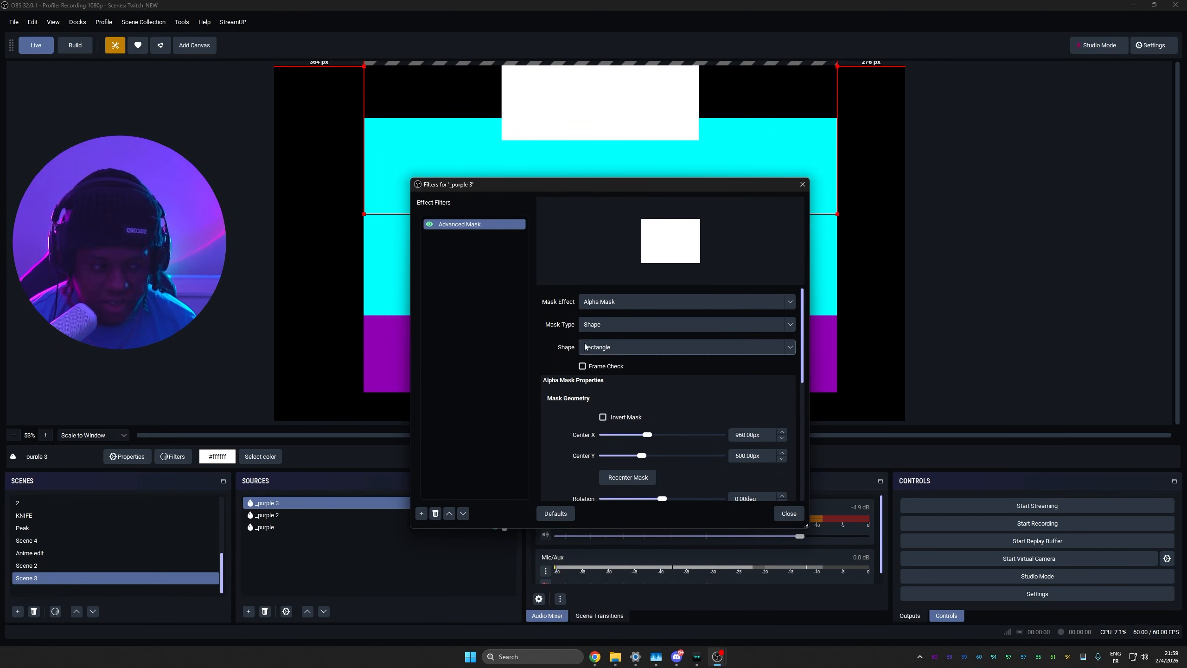
Apply Inner feathering to the white source's mask and widen the mask to 2870 px.
scroll(570, 367, down, 8)
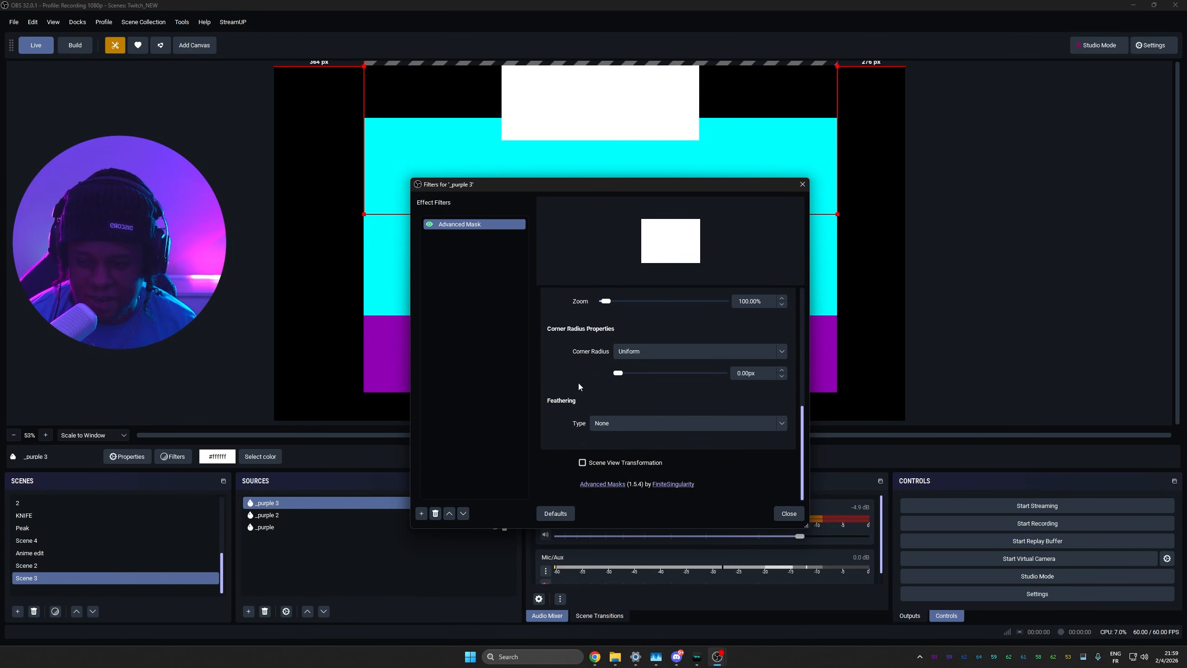
click(634, 423)
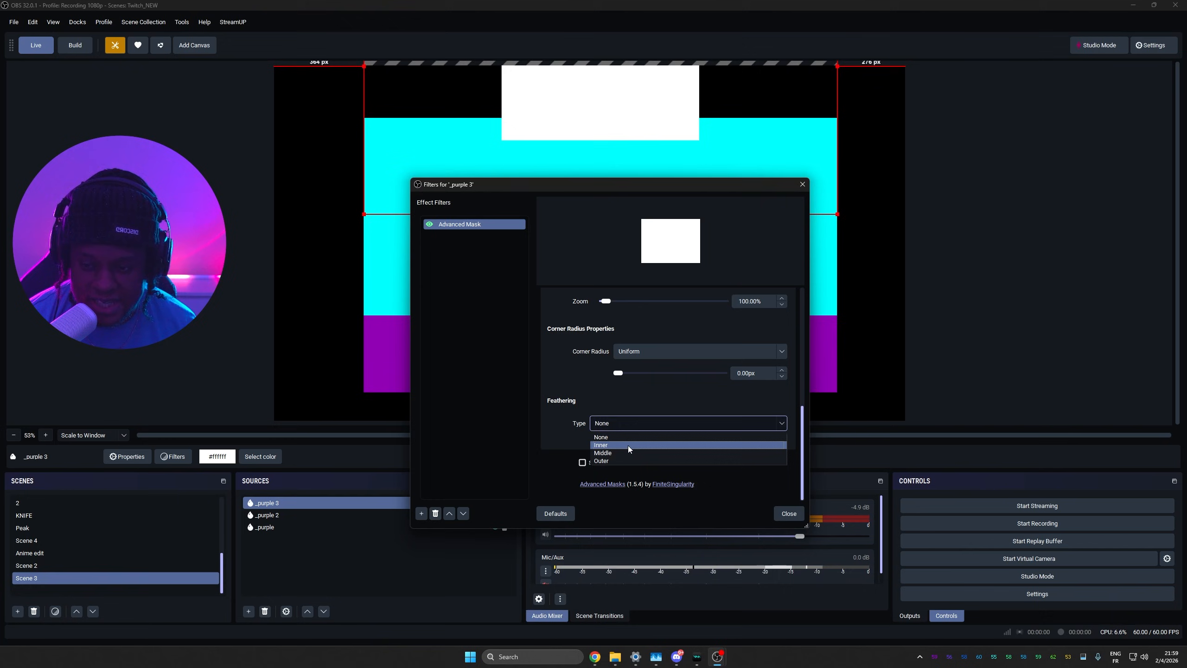
click(627, 445)
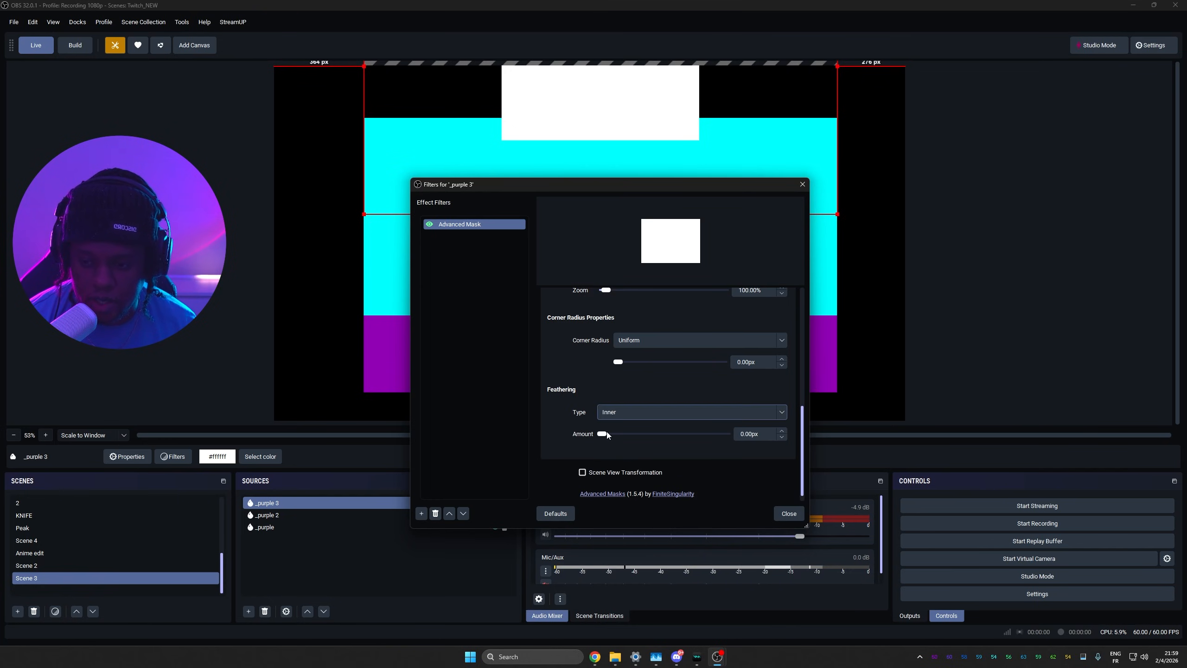
drag(602, 433, 675, 416)
scroll(562, 337, up, 4)
scroll(562, 337, up, 2)
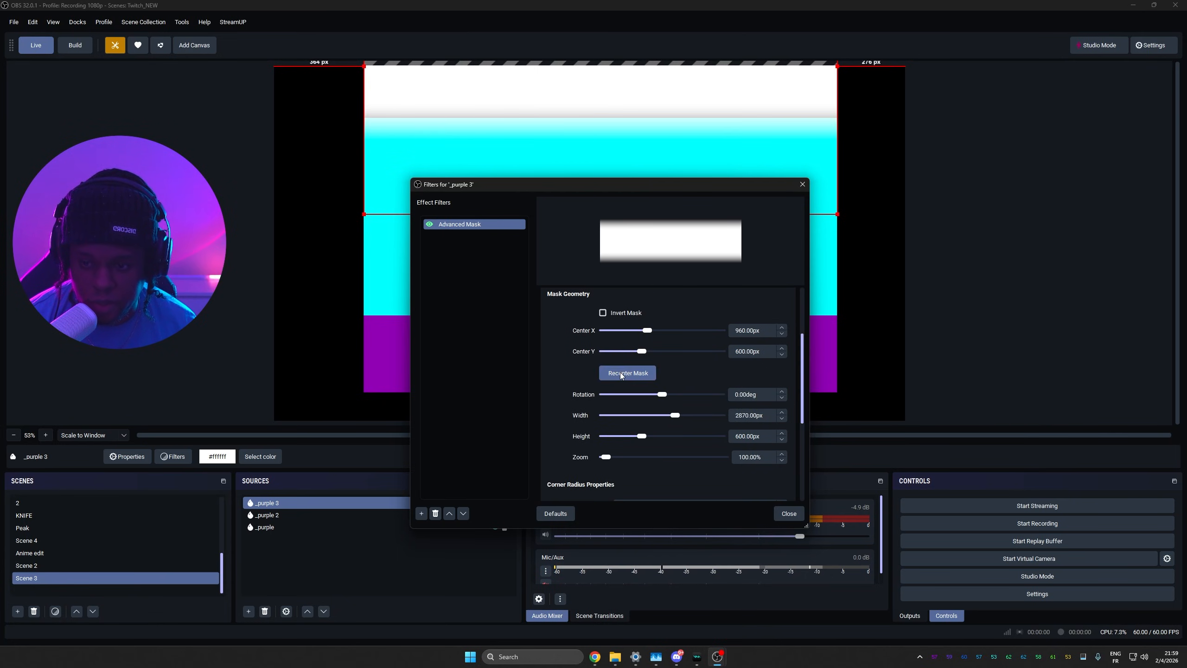
Move the white source down until its lower edge is about 507 px above the canvas bottom, and close its filters.
drag(612, 187, 532, 216)
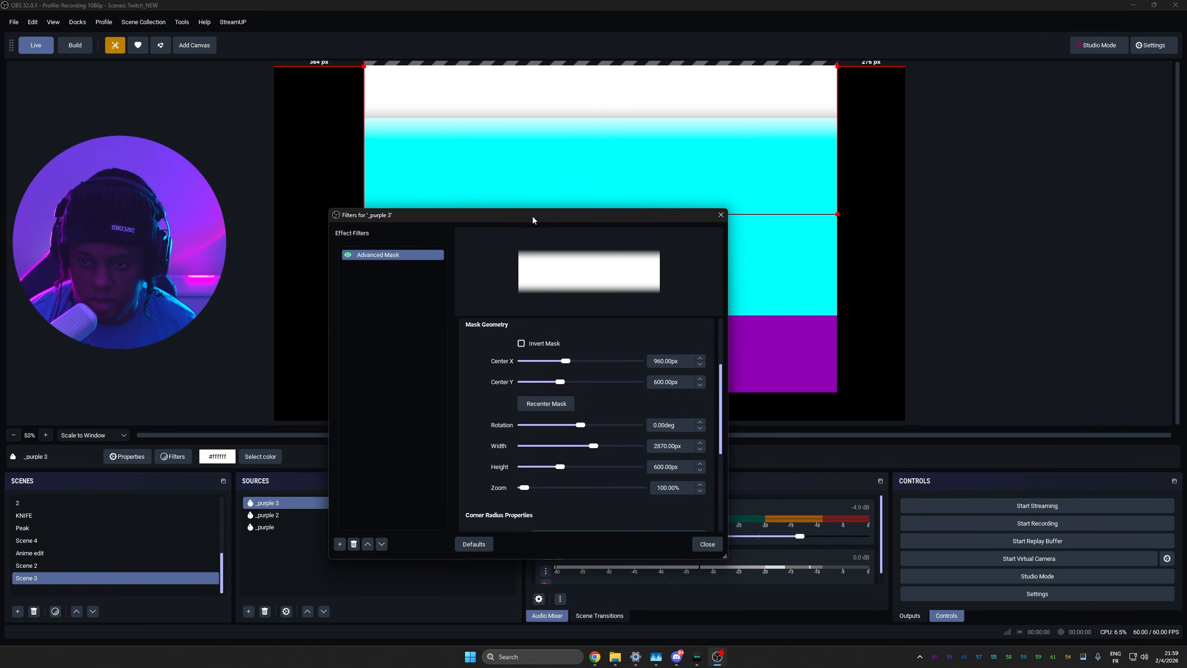
drag(632, 92, 632, 143)
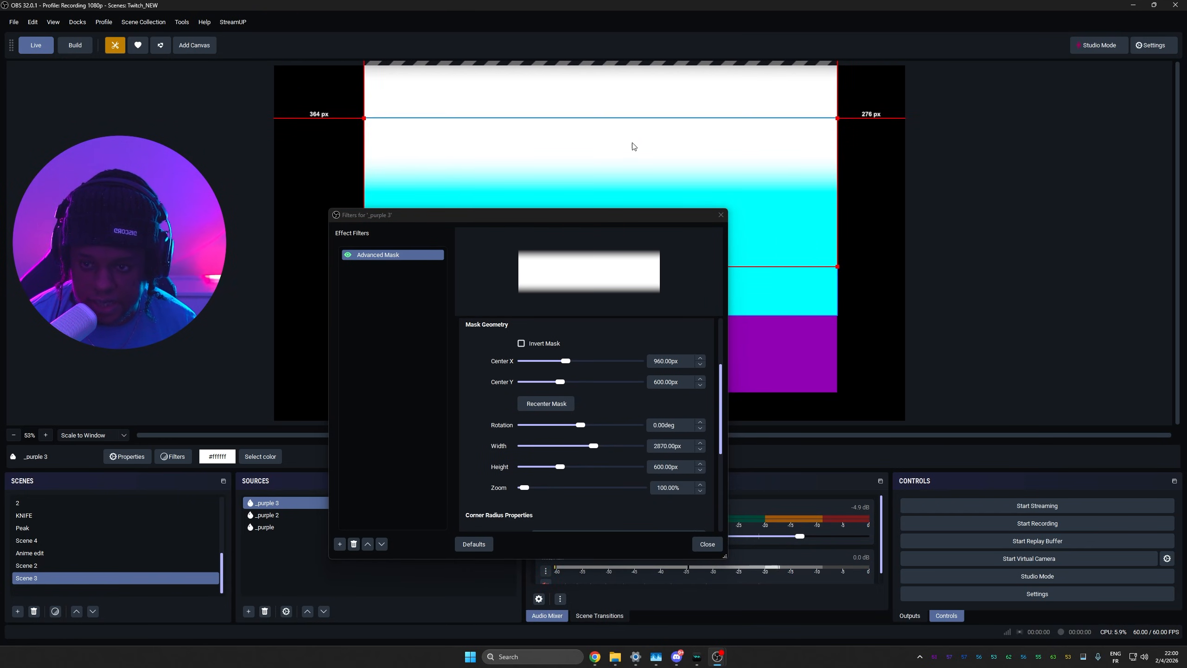
drag(596, 217, 340, 260)
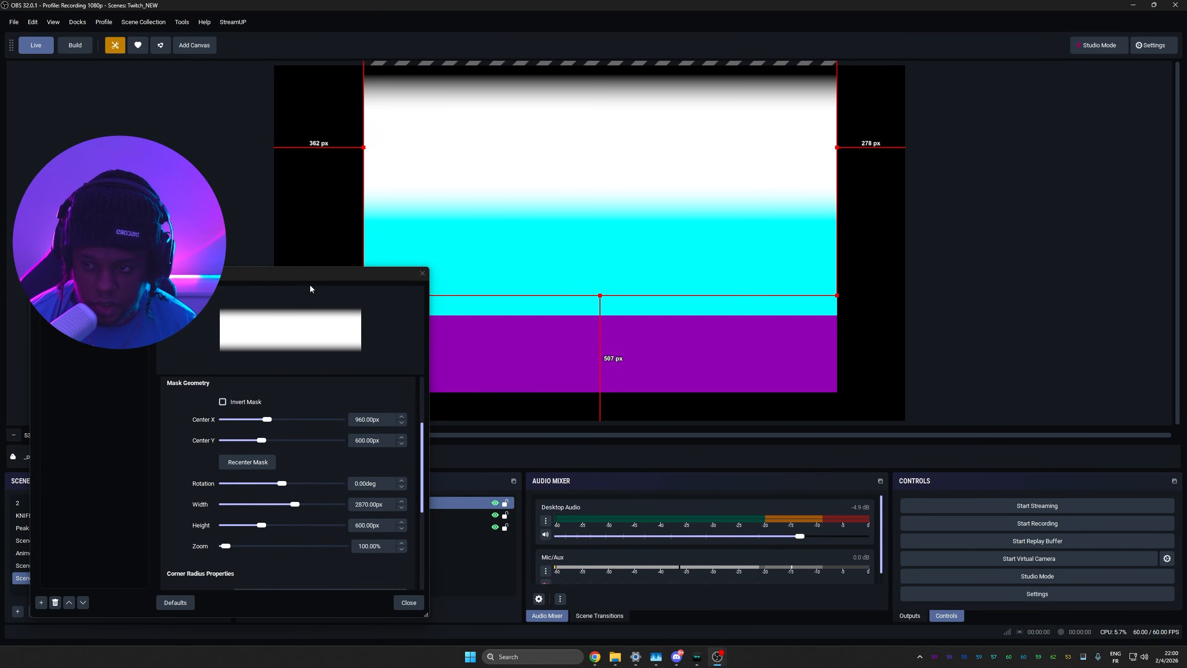
drag(320, 267, 320, 168)
click(405, 602)
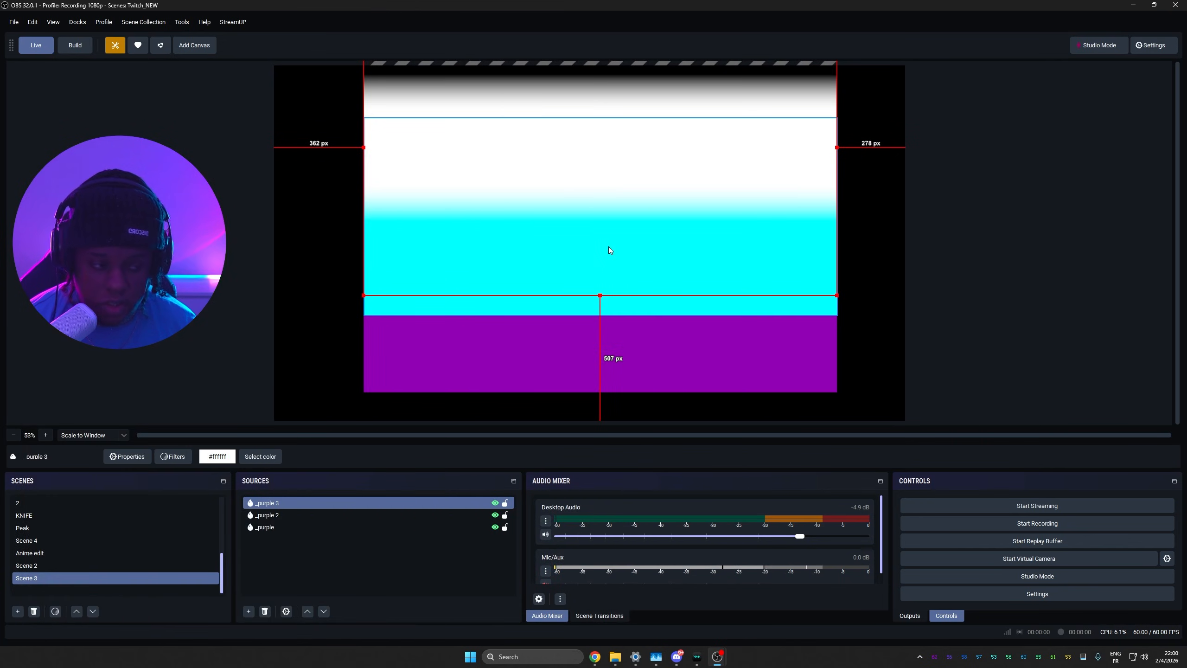
Copy the white source's filters and paste them onto the cyan source.
right_click(269, 503)
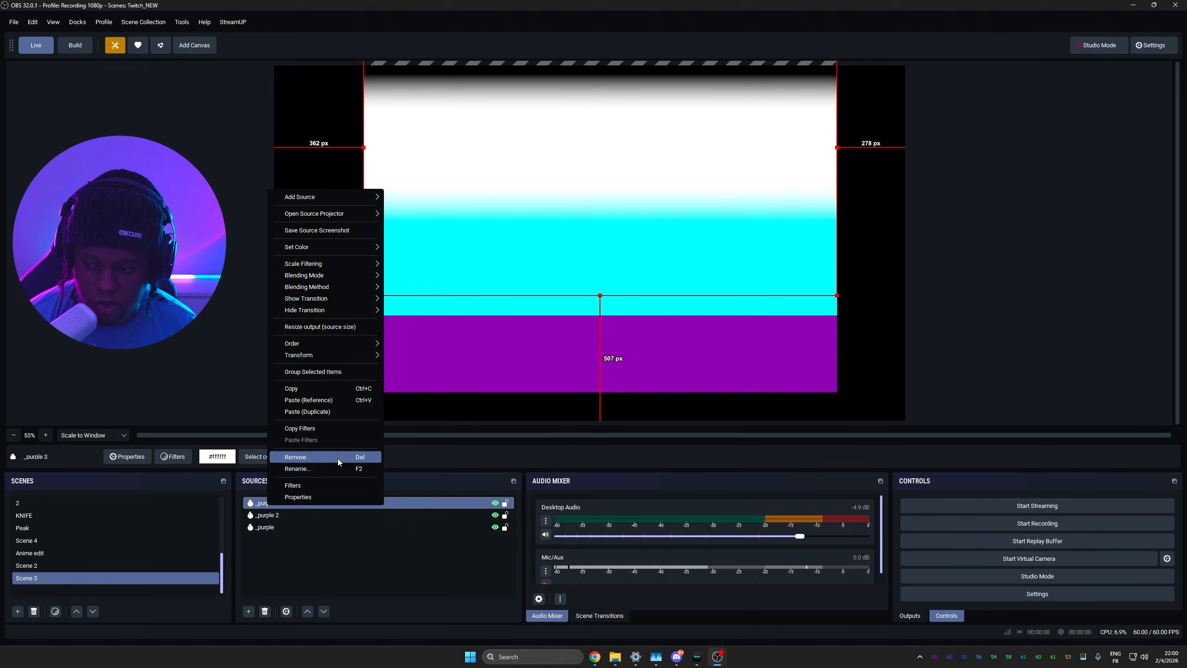
click(336, 429)
click(329, 514)
right_click(329, 514)
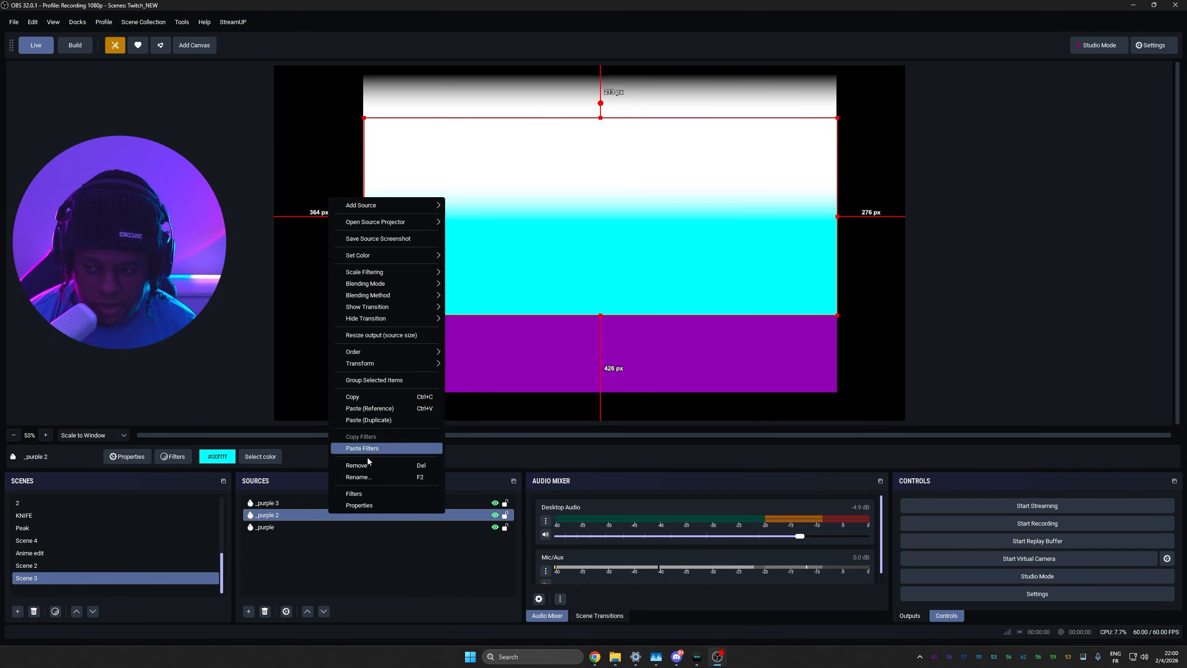
click(381, 447)
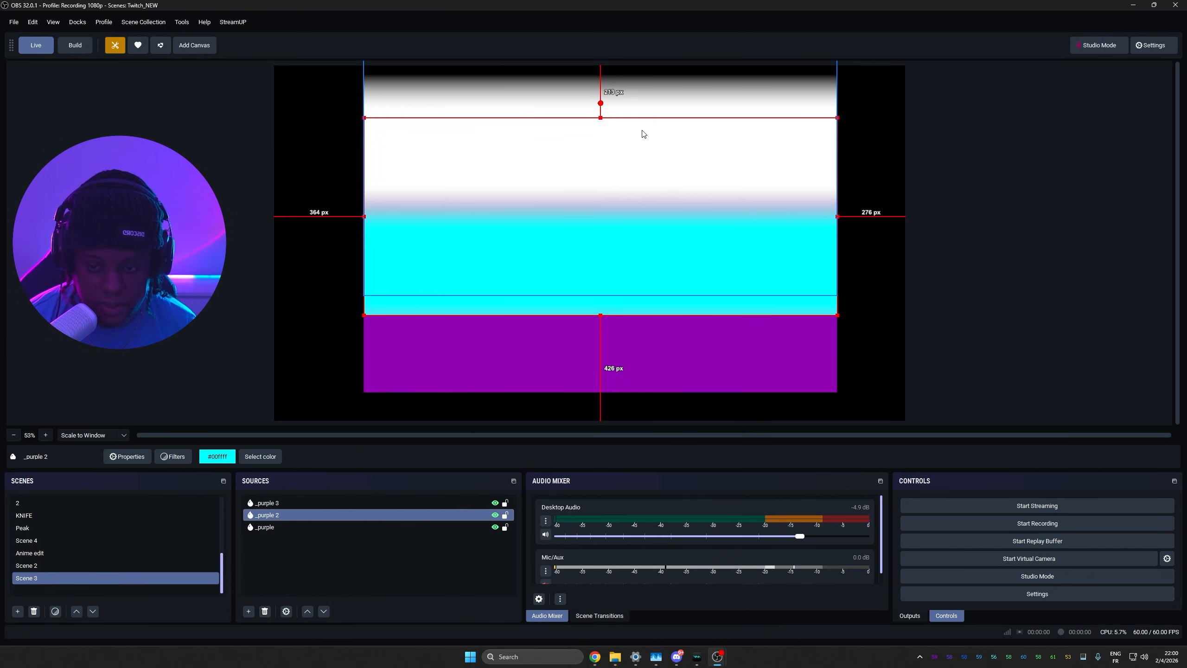
Move the cyan source down to about 244 px above the canvas bottom and set its mask's feathering amount to 140 px.
drag(599, 253, 594, 299)
click(173, 456)
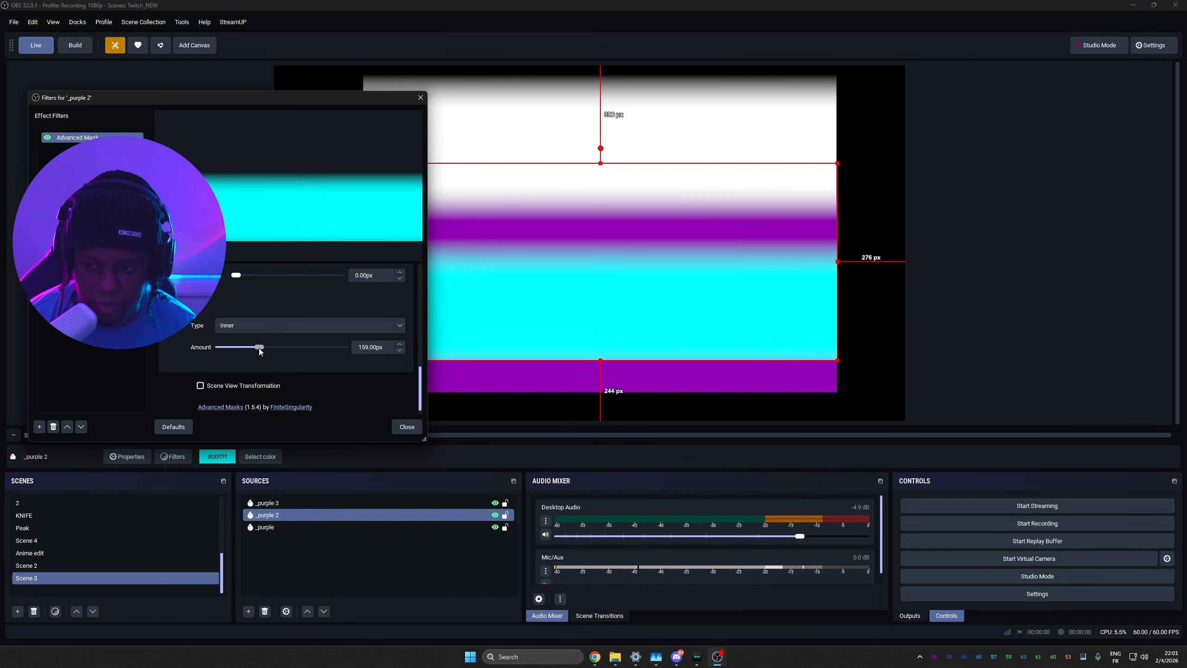
mouse_move(259, 348)
mouse_down()
mouse_move(200, 347)
mouse_move(254, 346)
mouse_up()
Set the cyan mask's Center Y to 372 px and raise the source to about 343 px above the canvas bottom.
scroll(196, 290, up, 2)
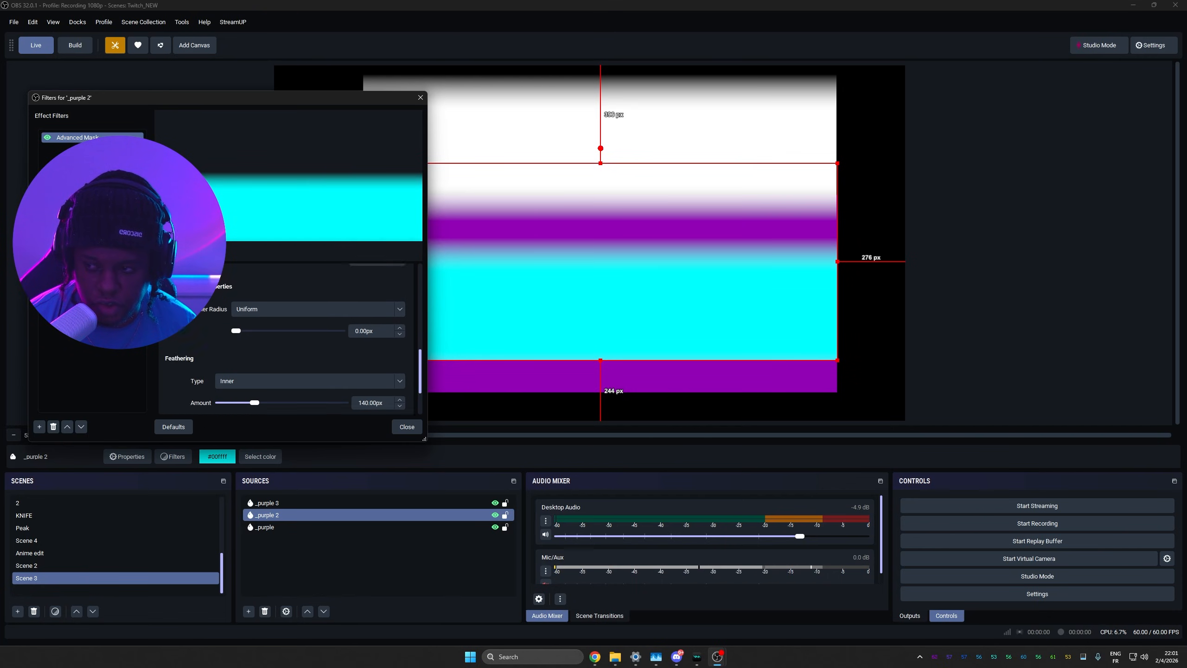
scroll(290, 337, up, 5)
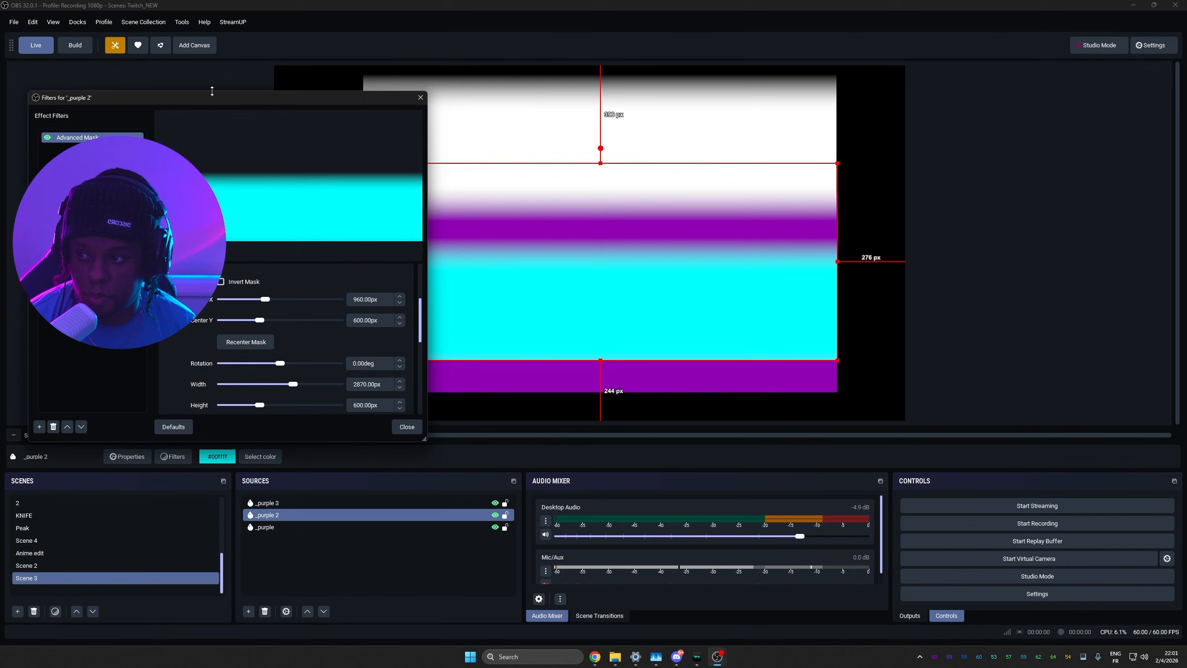
drag(212, 92, 409, 79)
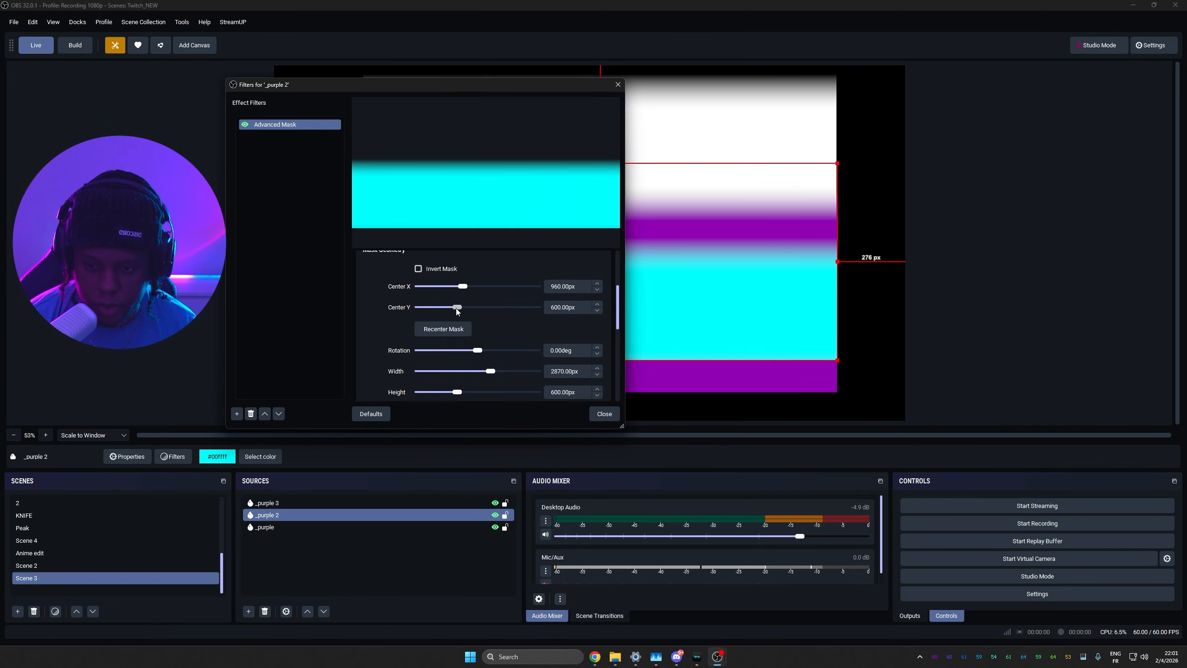
drag(456, 308, 454, 309)
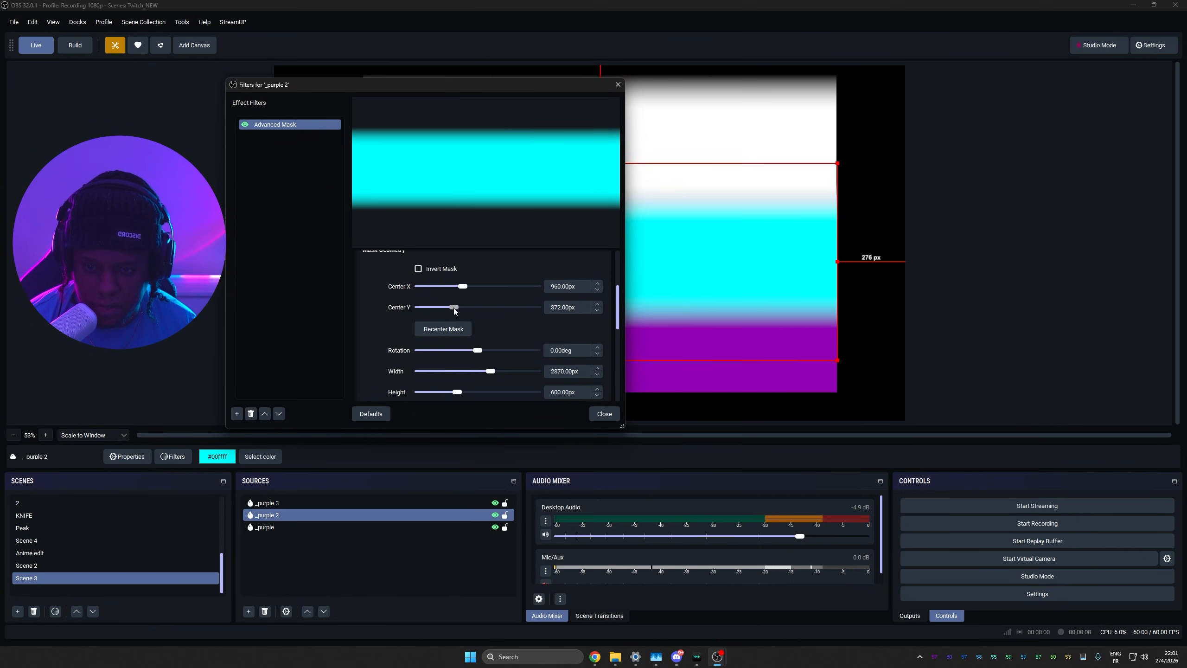
click(604, 413)
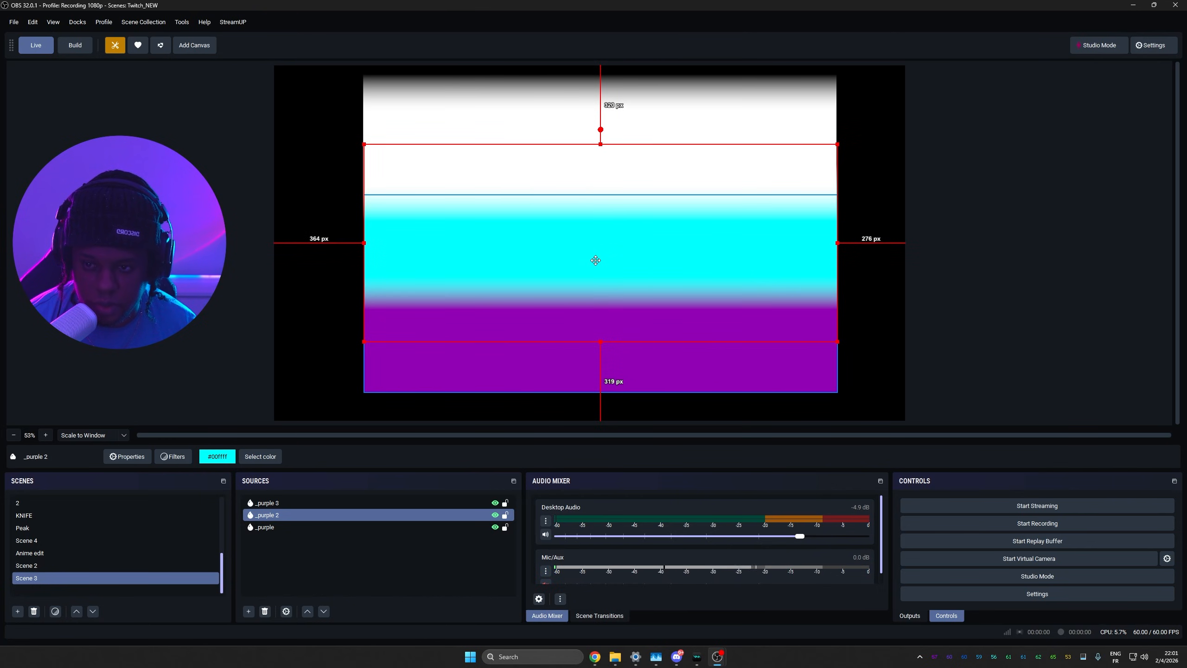
drag(595, 260, 595, 257)
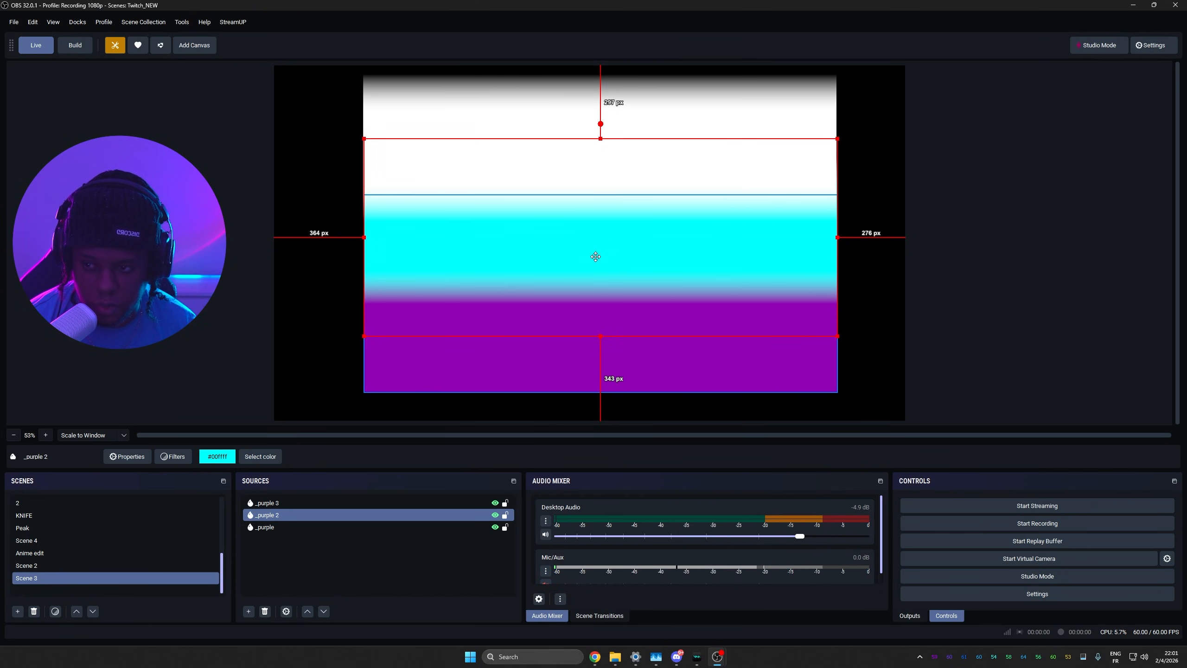
Copy the cyan source's filters onto the purple source and lower that source to about 93 px above the canvas bottom.
right_click(275, 513)
click(311, 438)
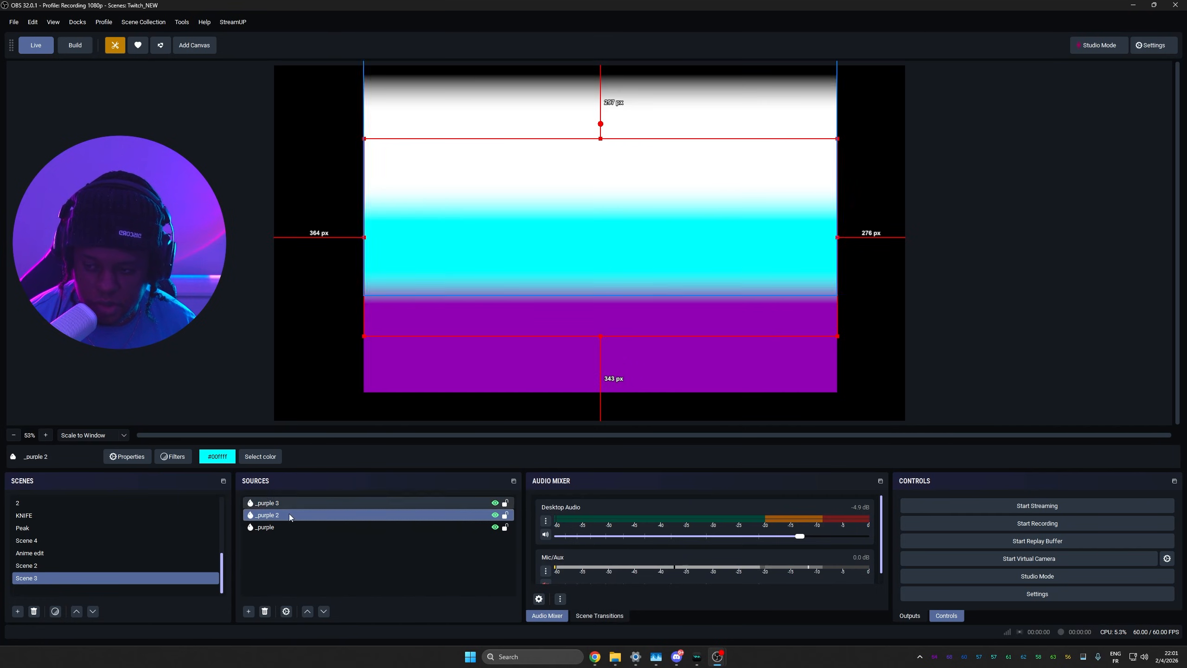
click(286, 527)
right_click(286, 525)
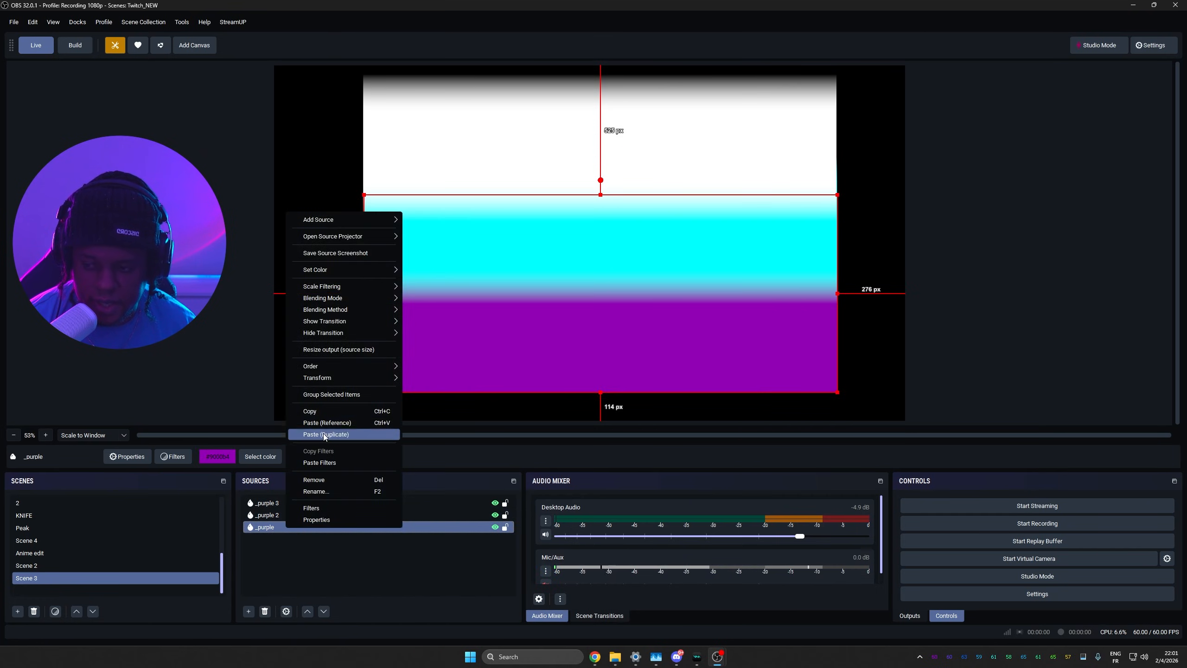
click(318, 462)
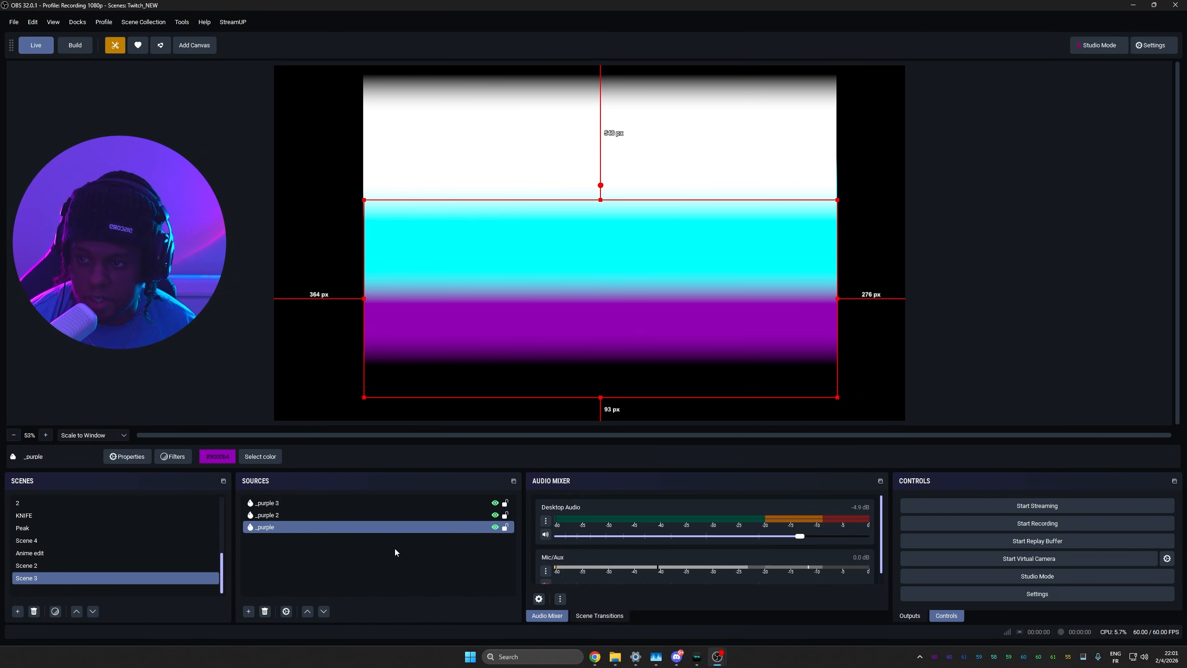
Group the three color sources and name the group "zsergloih sgeoiluhfgzoukjhg segfhlujosdrg".
shift+click(308, 500)
right_click(308, 502)
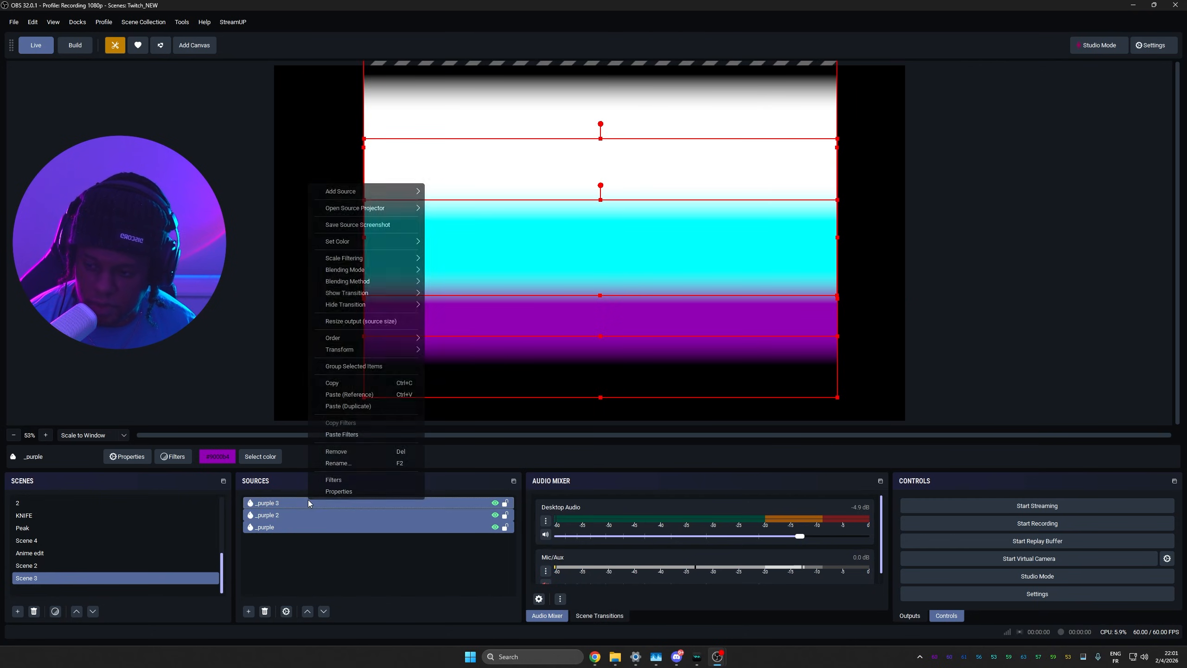
click(375, 368)
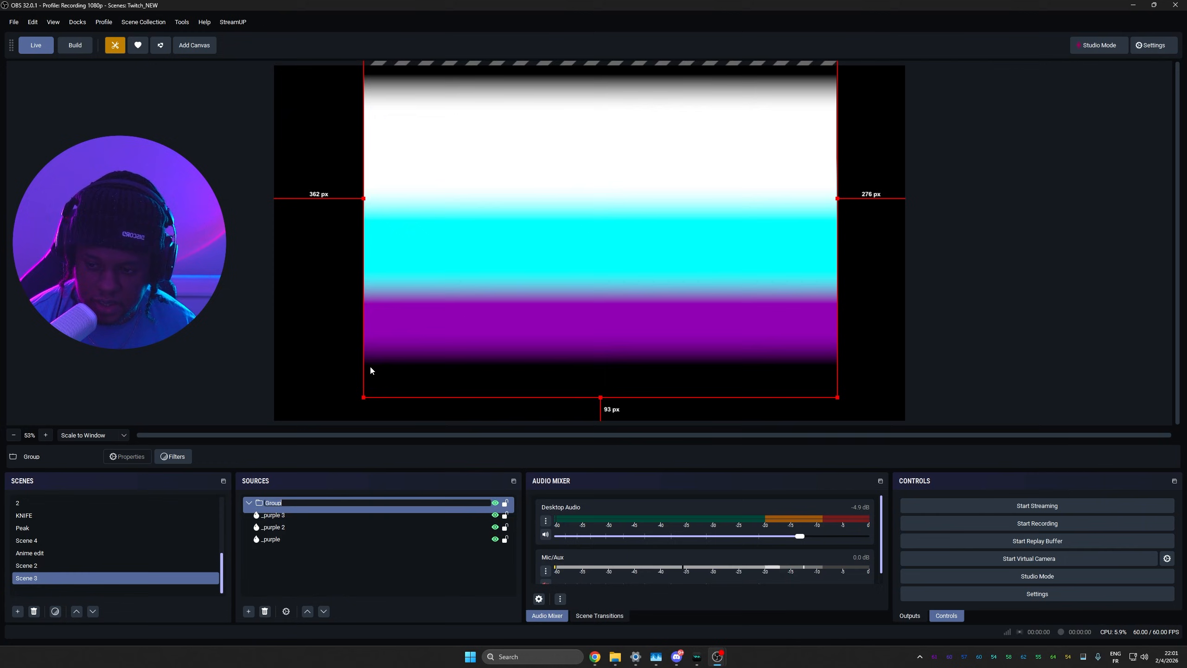
text(zserqloih sqeoiluhfqzoukjhq seqfhlujosdrq)
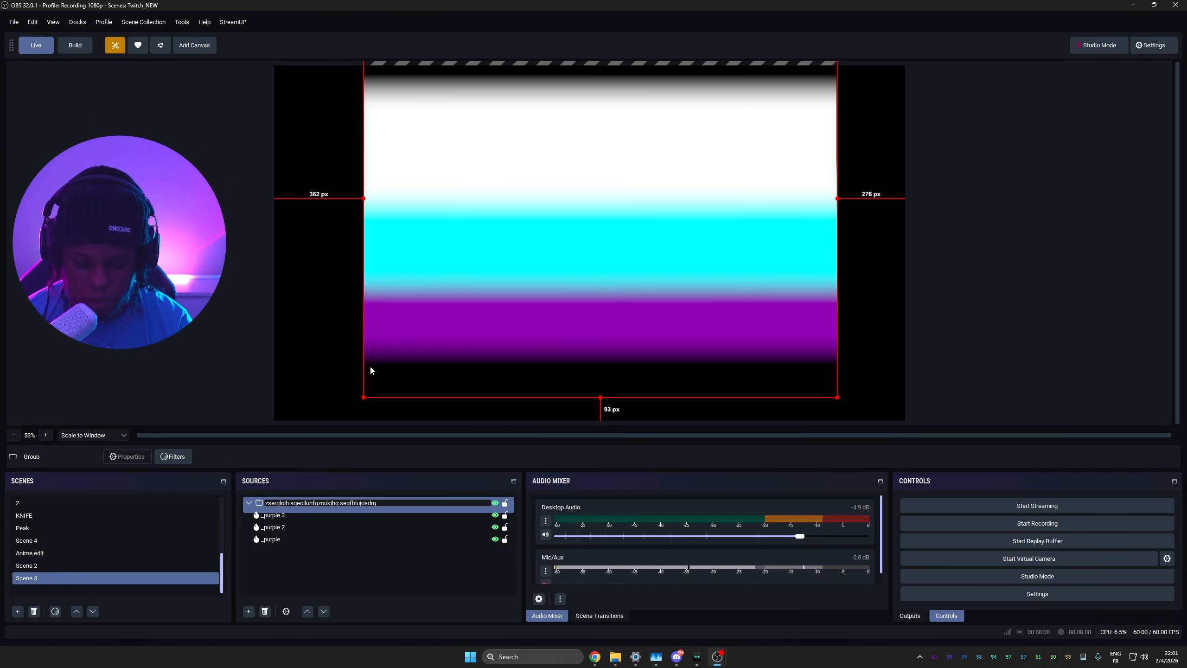
key(Return)
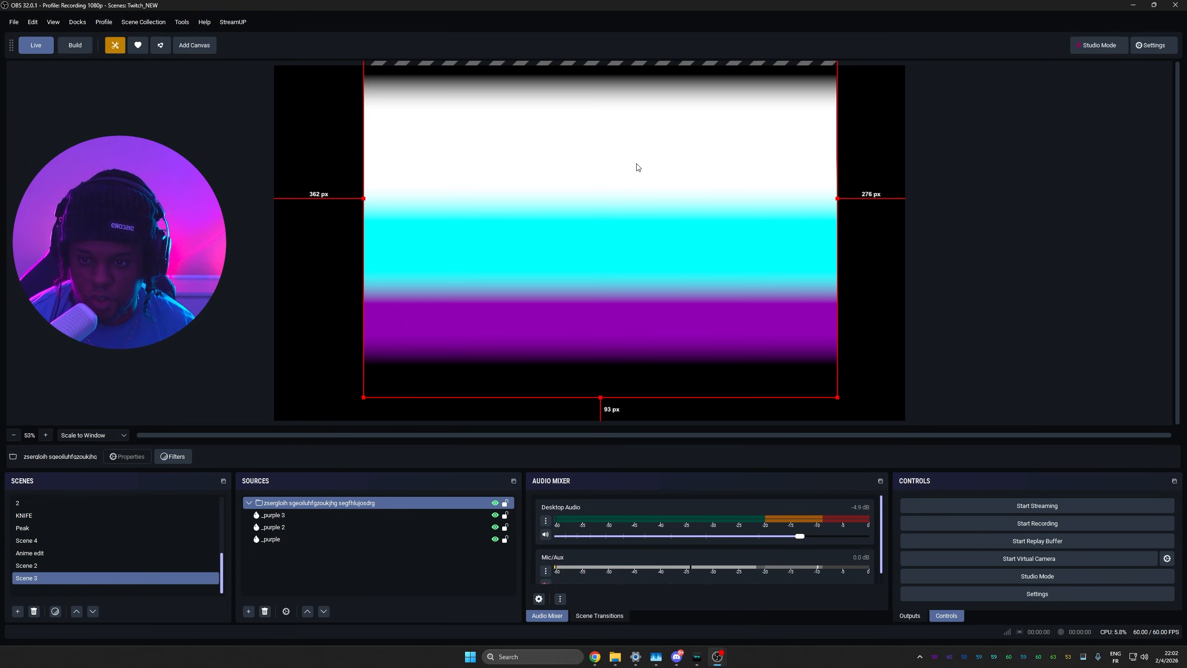
Rotate the group counterclockwise to a diagonal and place it over the canvas's right side, about 1117 px from its left edge.
drag(575, 155, 634, 188)
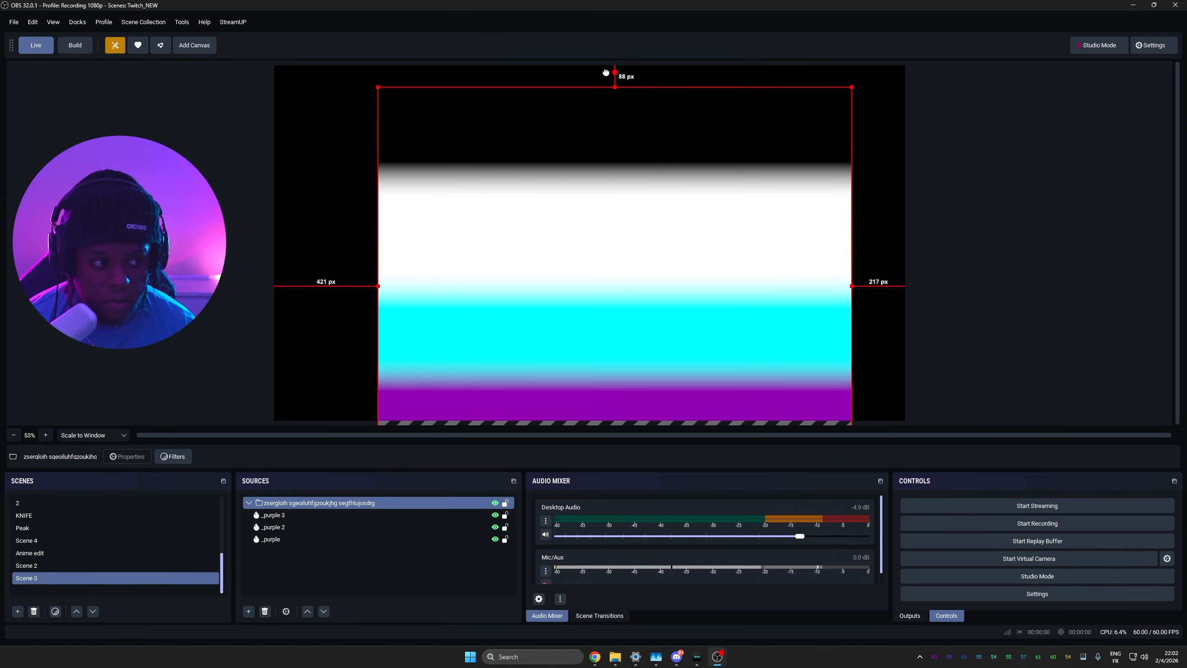
drag(601, 73, 493, 163)
mouse_move(597, 213)
mouse_down()
mouse_move(960, 410)
mouse_move(904, 386)
mouse_move(686, 230)
mouse_move(528, 167)
mouse_move(256, 13)
mouse_move(654, 242)
mouse_move(612, 217)
mouse_up()
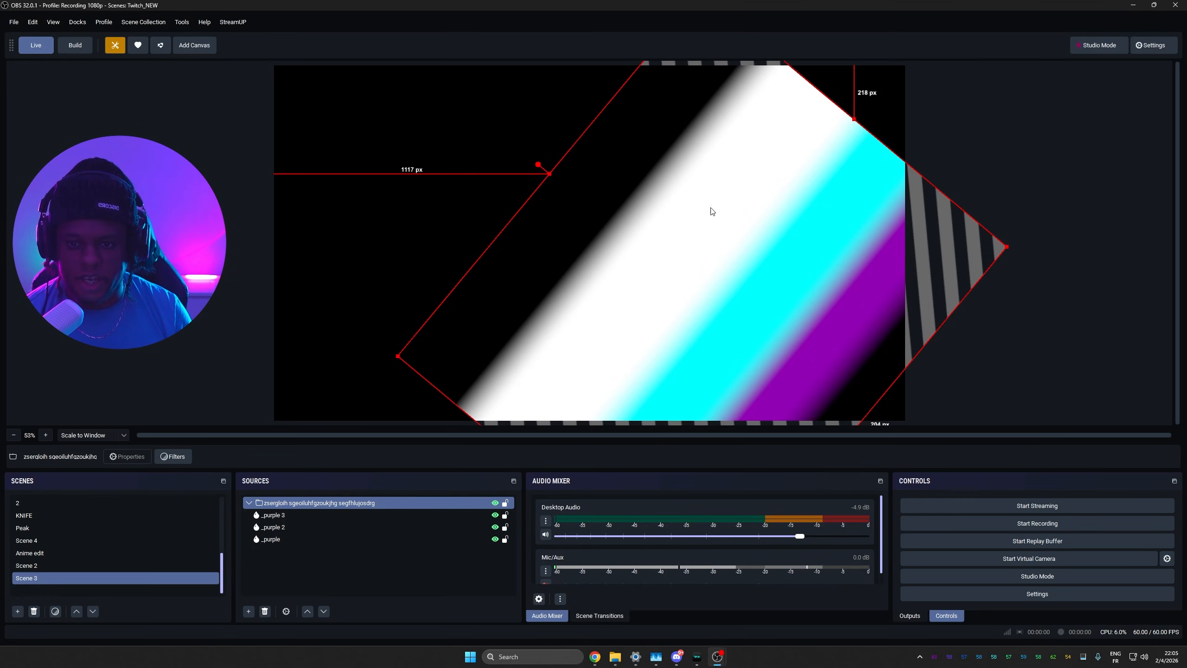
Switch the preview scaling to Canvas (2560x1440), enlarge the rotated group and move it off the canvas past the lower-right corner.
right_click(884, 111)
right_click(880, 93)
mouse_move(922, 148)
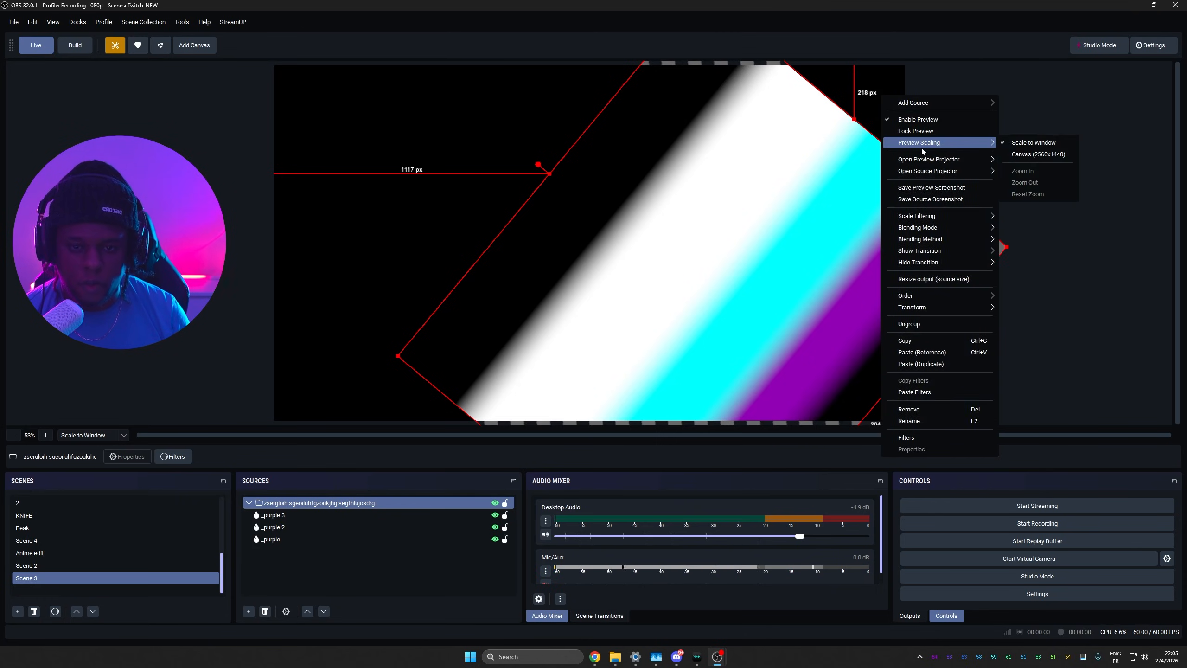
click(1034, 155)
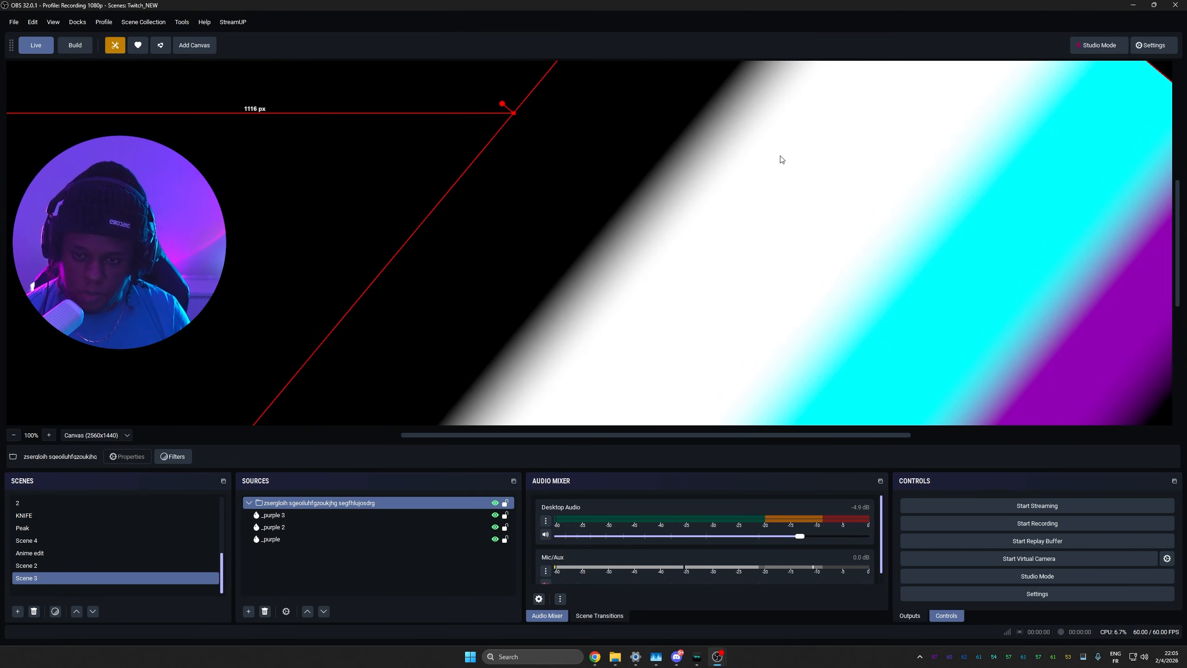
key(space)
scroll(780, 158, down, 7)
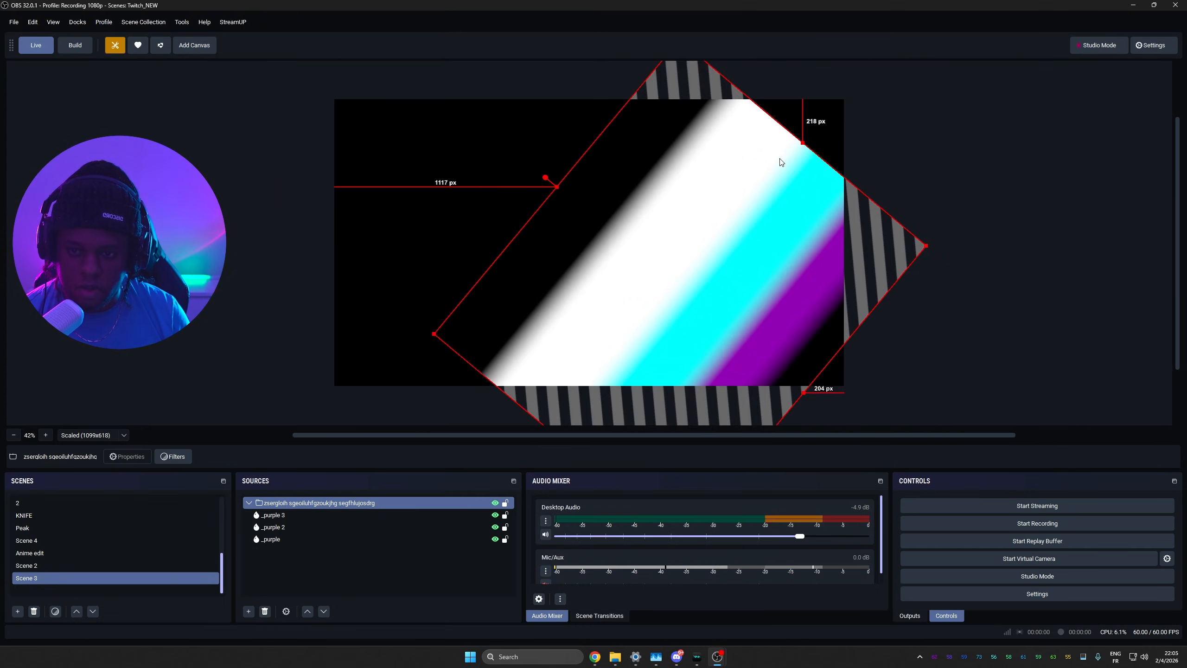
scroll(780, 161, down, 5)
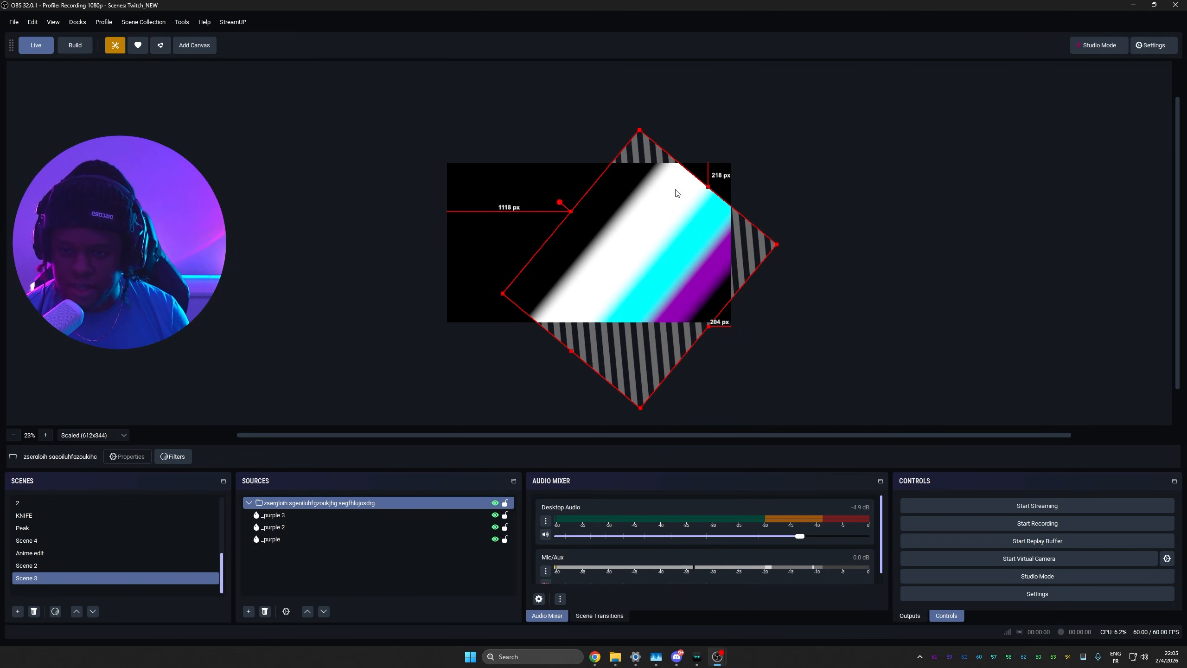
drag(708, 187, 785, 111)
drag(763, 214, 870, 328)
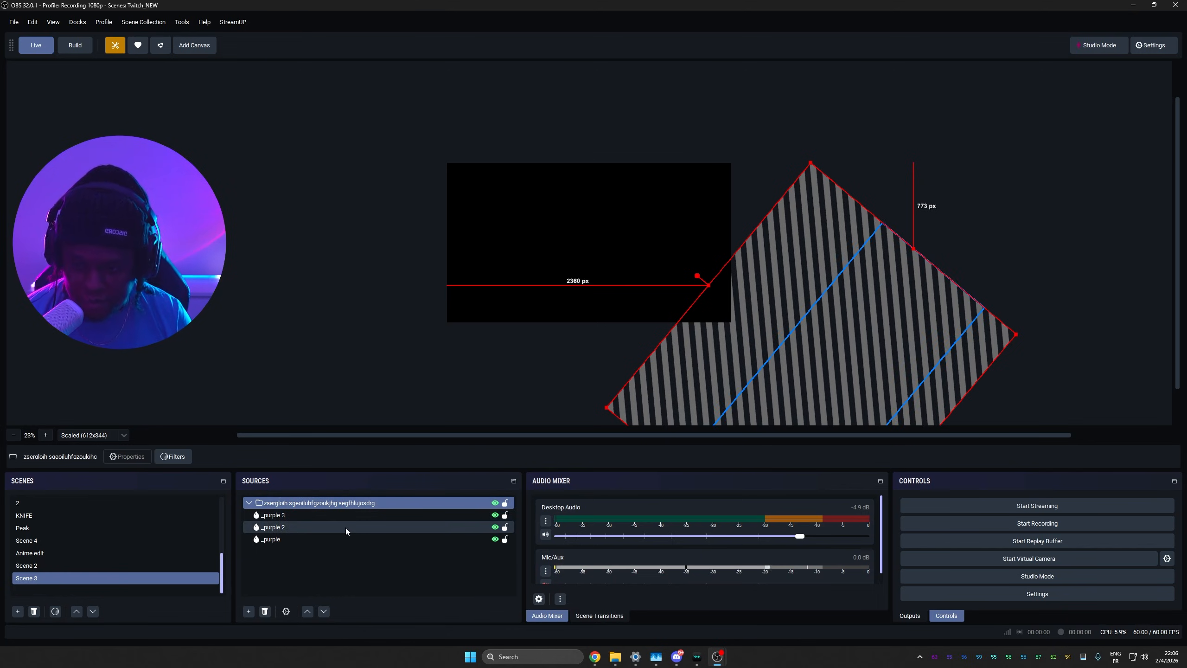
Collapse the group and add a Move Source filter named Pos1 to Scene 3.
click(87, 576)
click(248, 503)
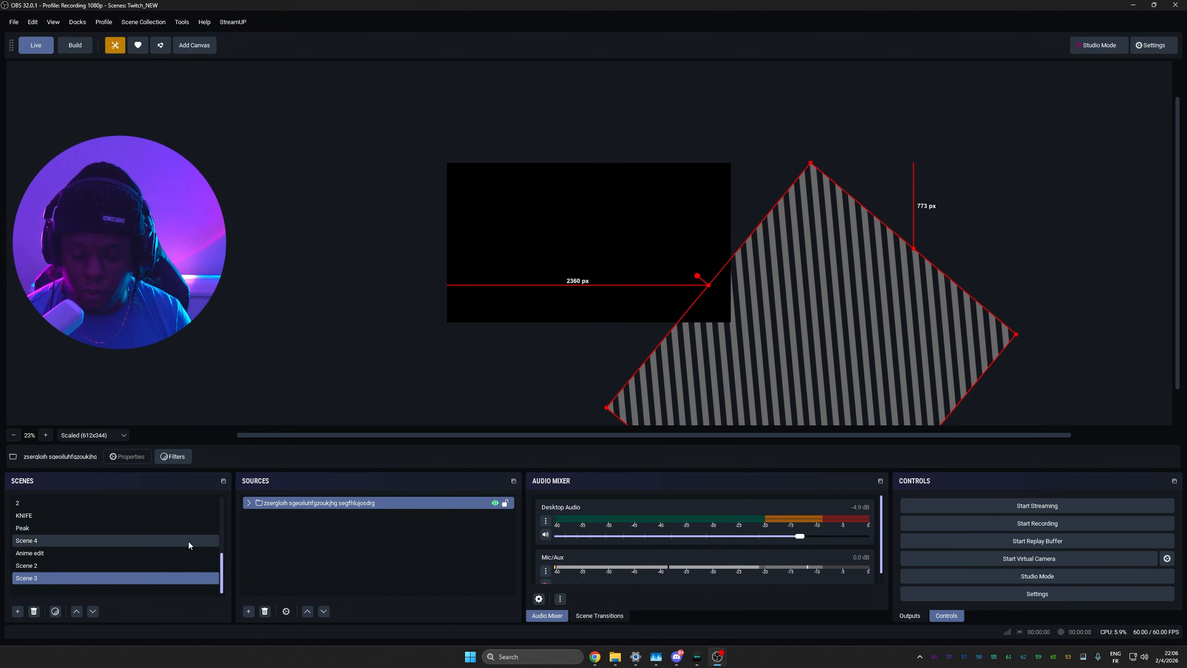
right_click(33, 578)
click(95, 527)
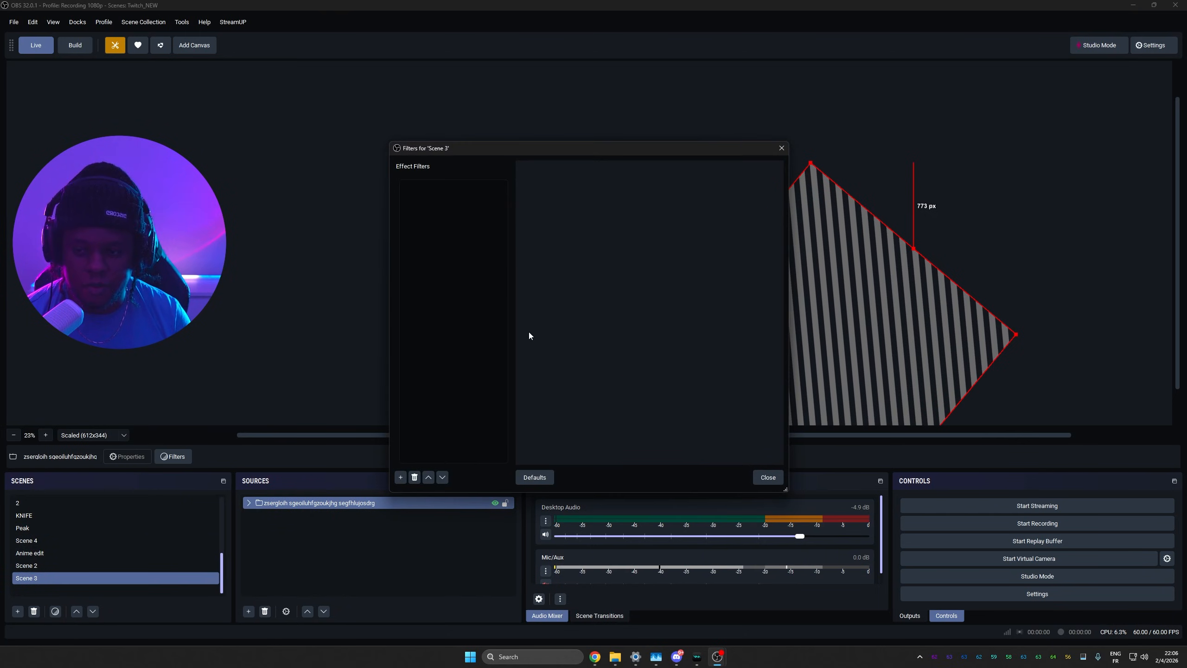
click(400, 477)
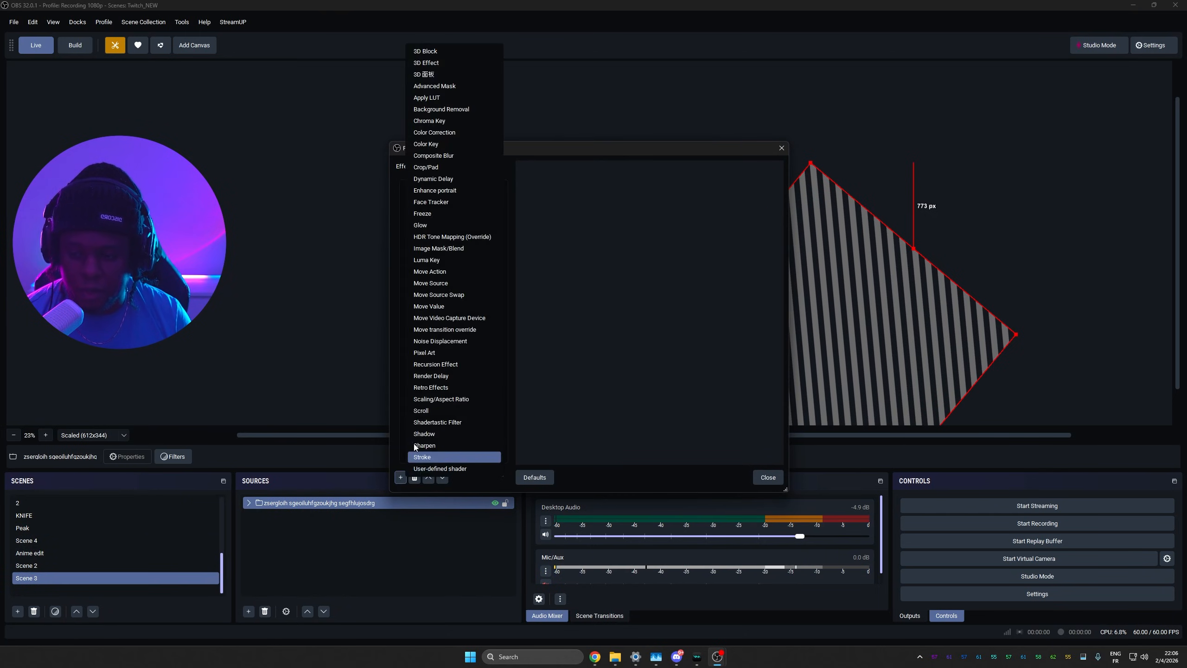
click(442, 283)
text(P)
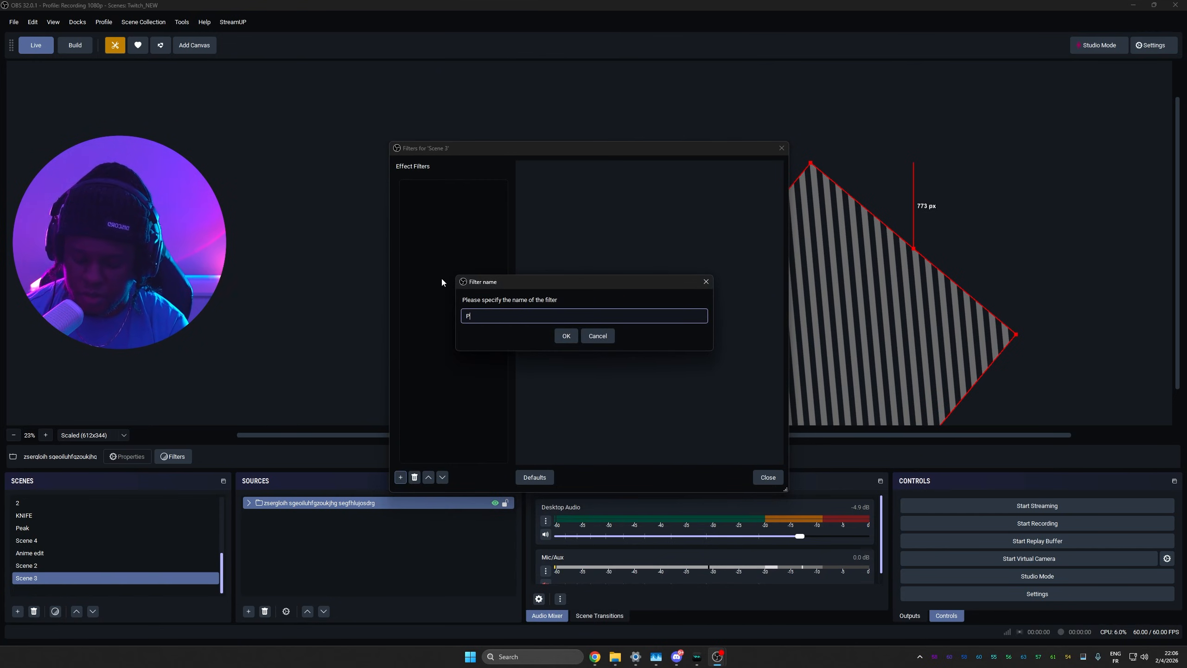
text(os1)
key(Return)
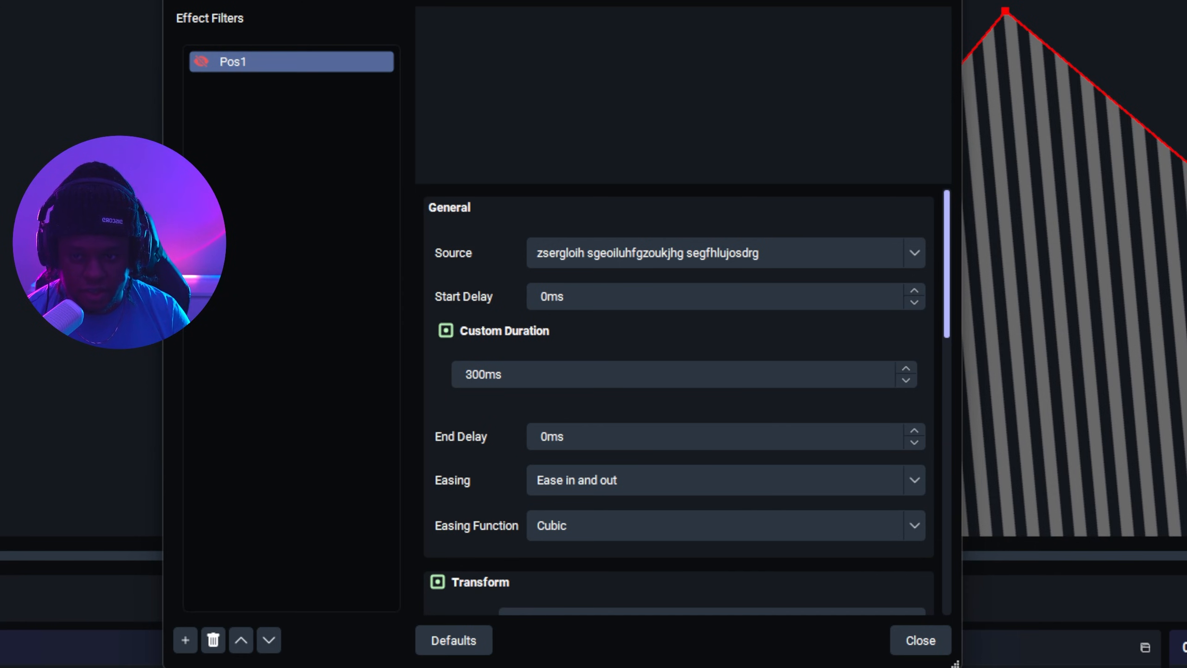
Set the Pos1 filter's custom duration to 0 ms and capture the group's current transform in it.
drag(561, 1, 609, 0)
click(508, 363)
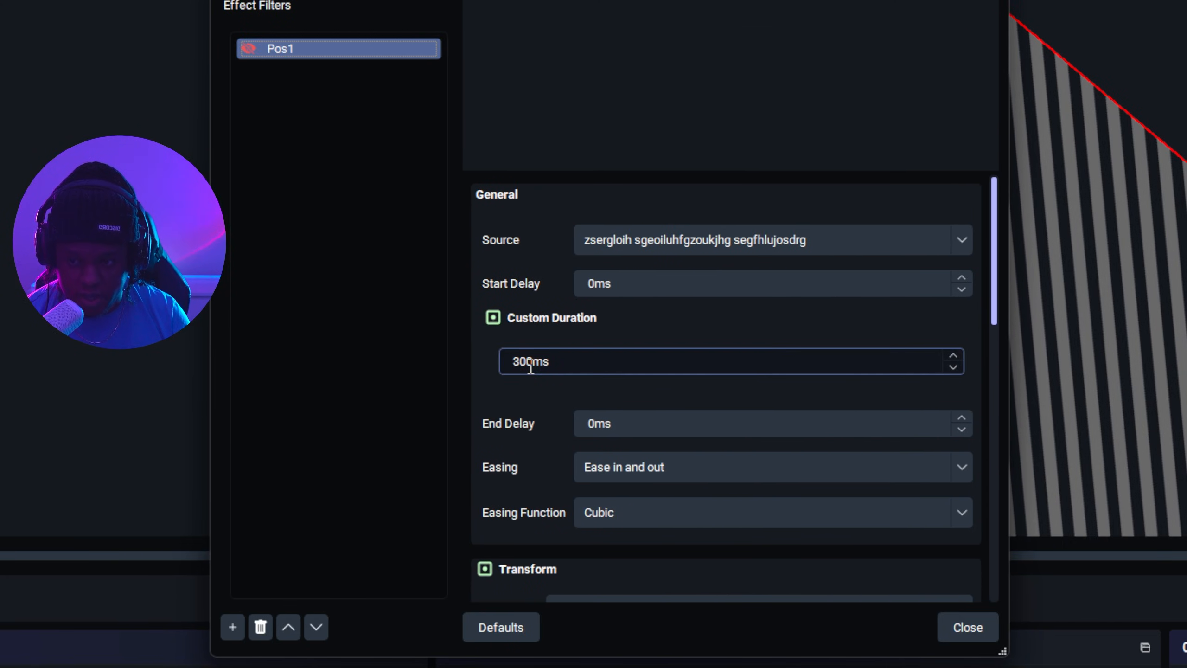
drag(528, 363, 503, 364)
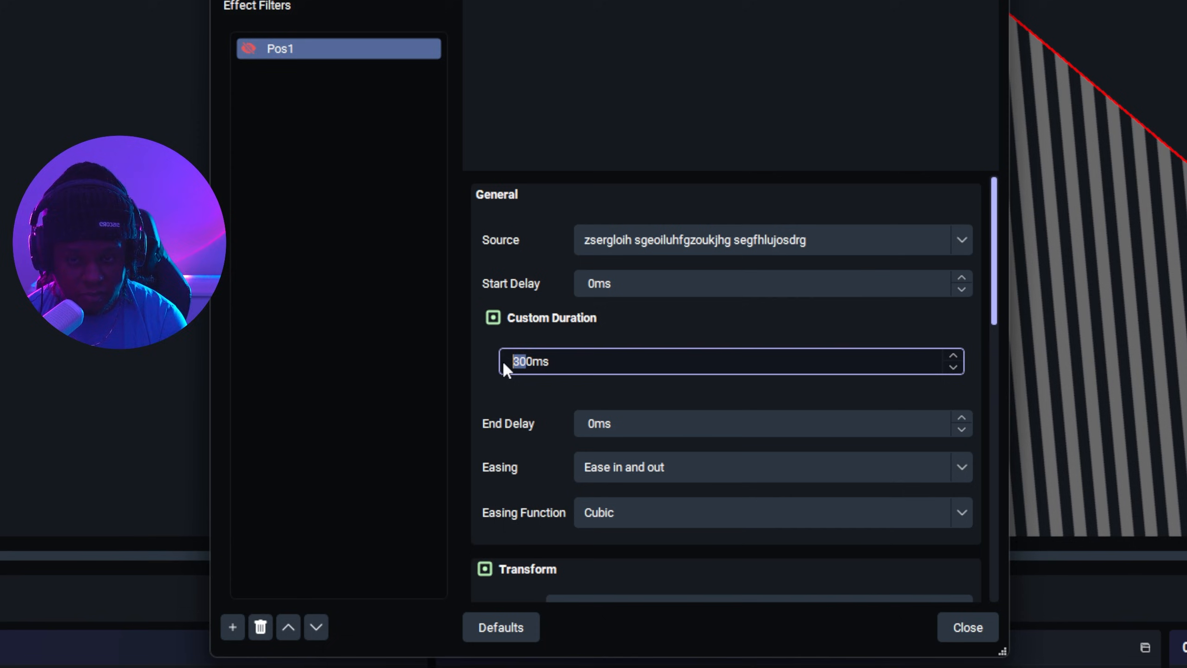
key(BackSpace)
scroll(478, 397, down, 5)
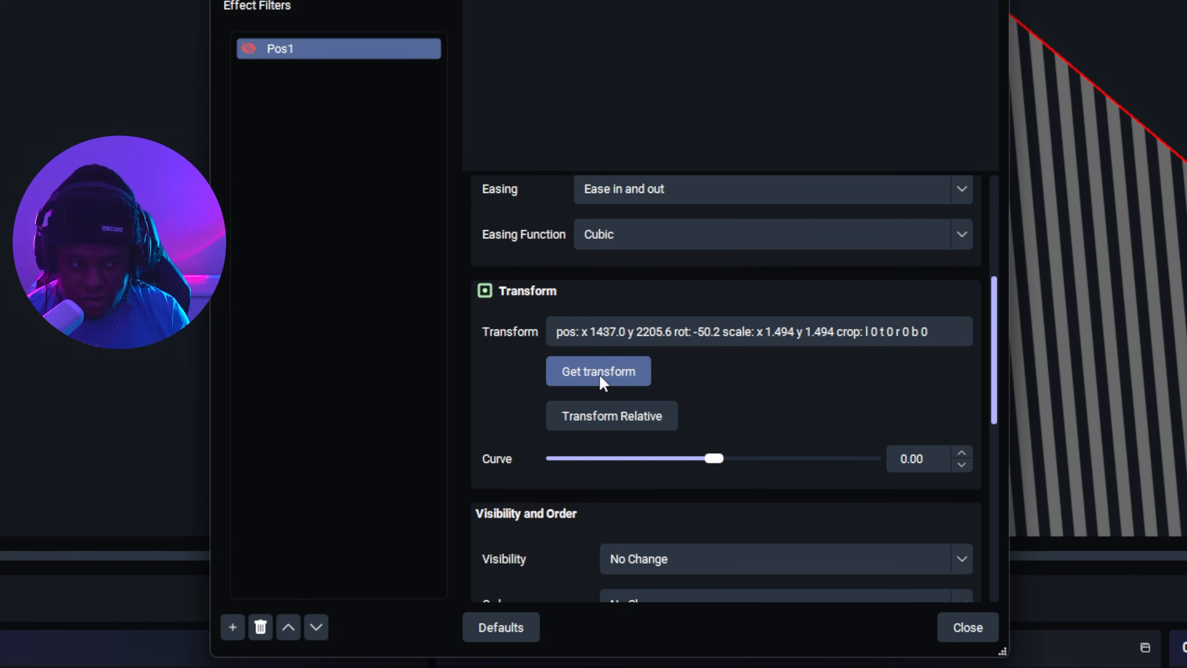
click(599, 374)
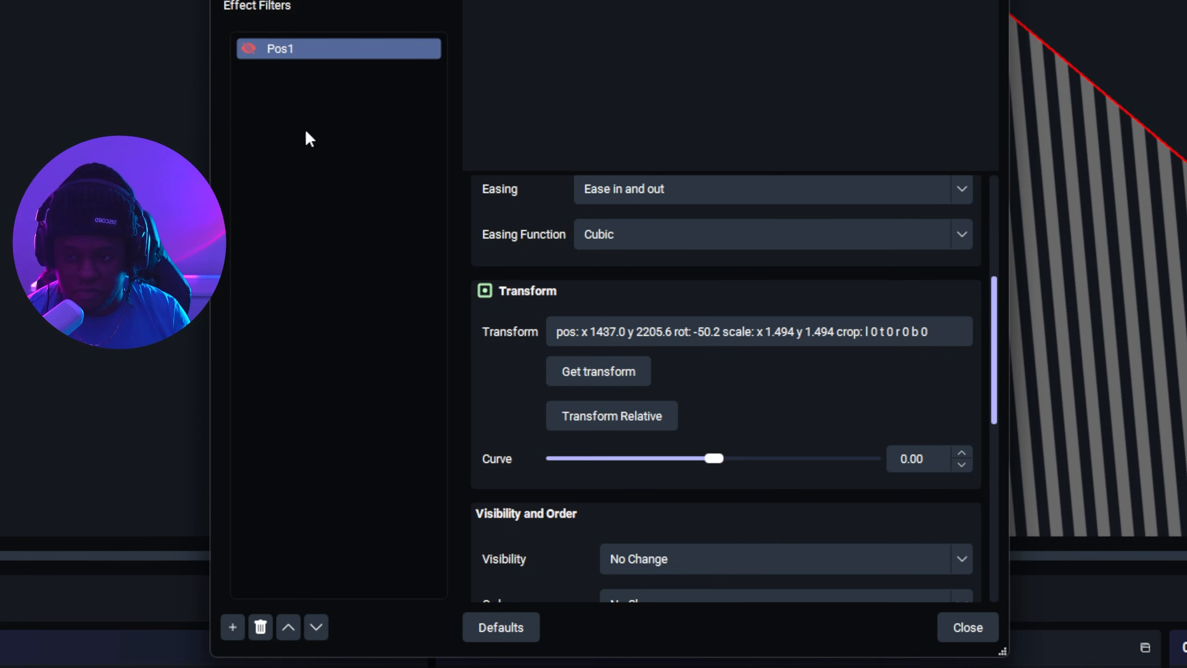
Duplicate the Pos1 filter and name the copy Pos2.
right_click(324, 49)
click(365, 98)
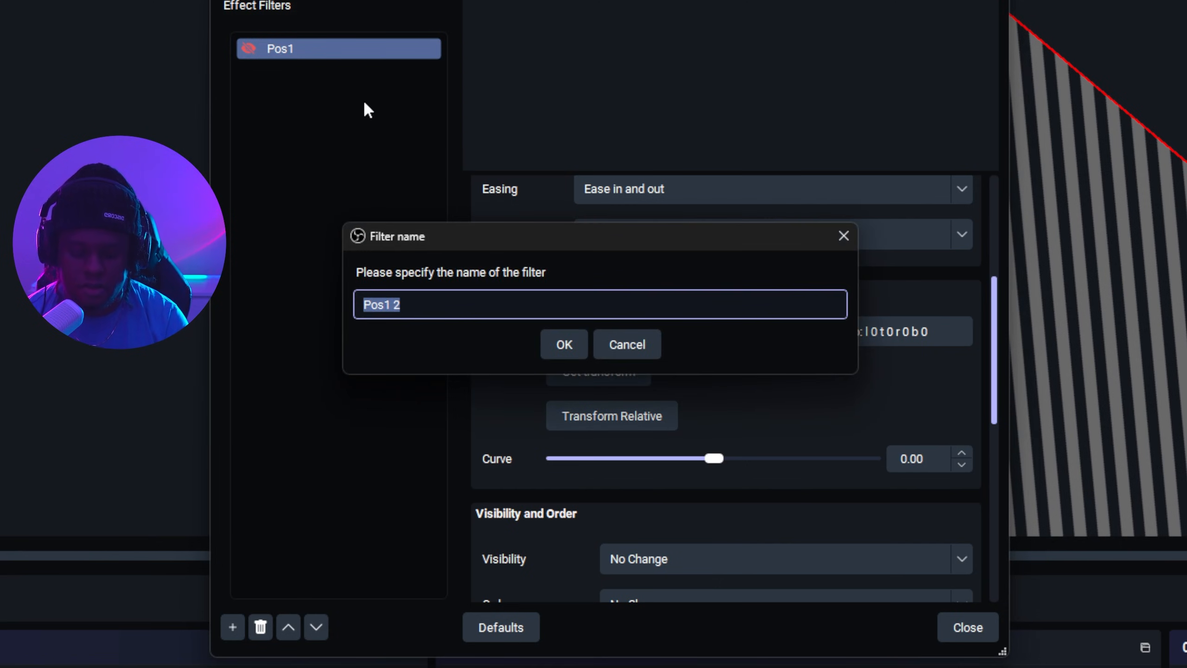
key(Right)
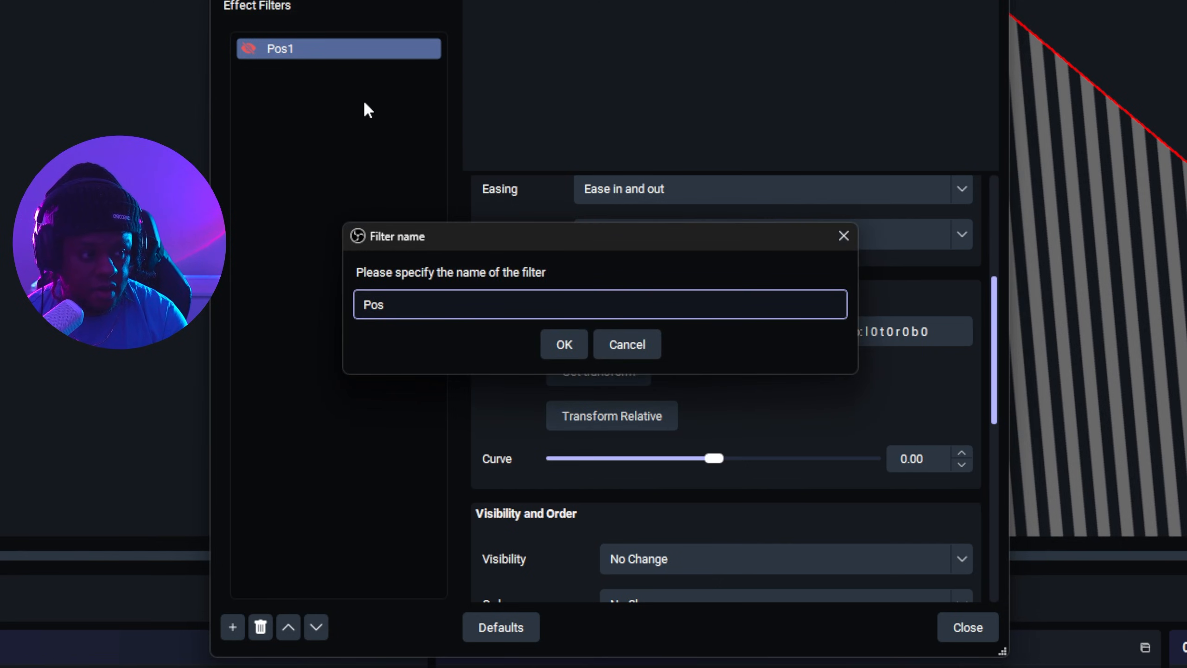
key(Return)
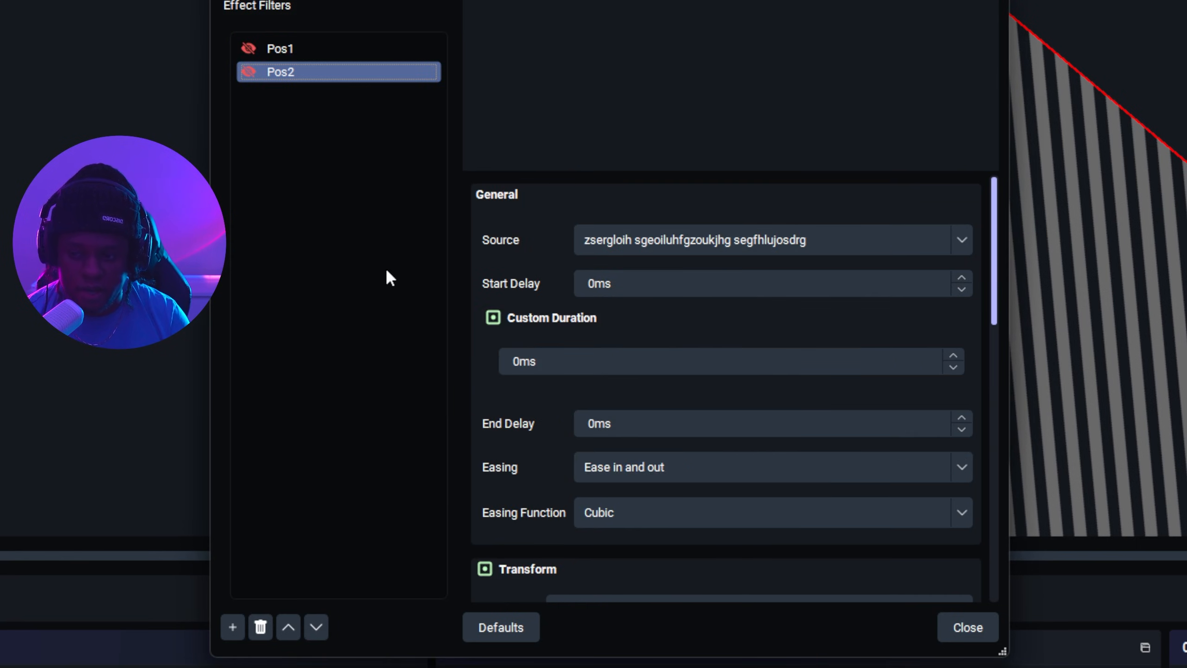
Set the Pos2 filter's end delay to 3000 ms.
scroll(539, 246, down, 1)
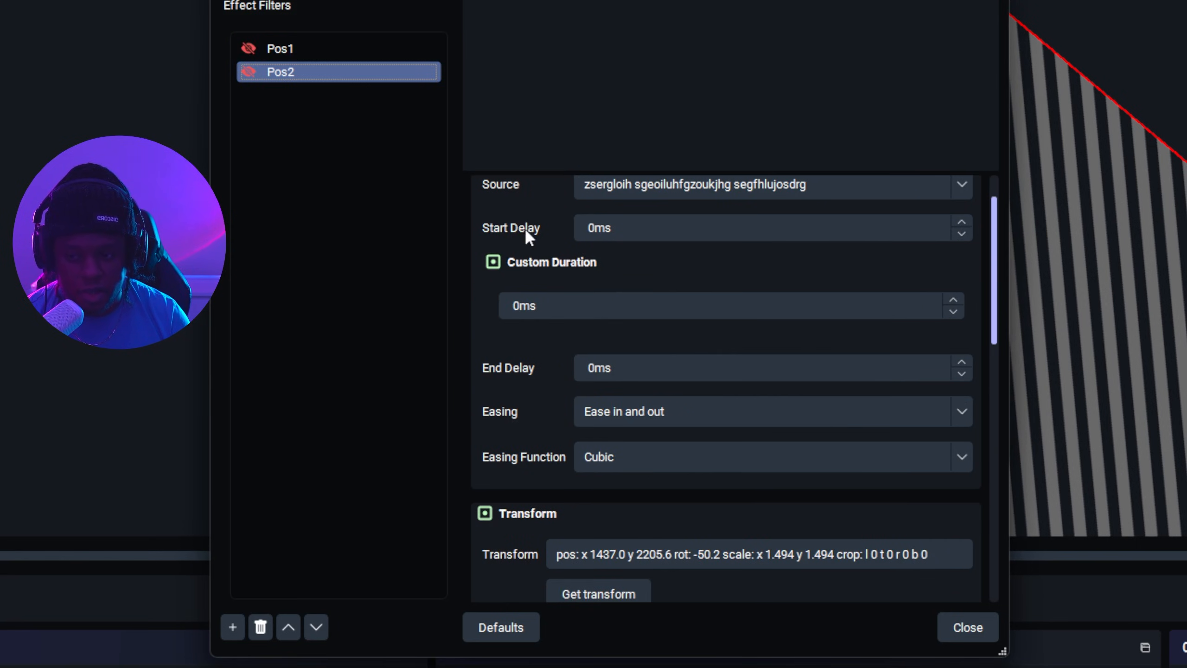
click(515, 309)
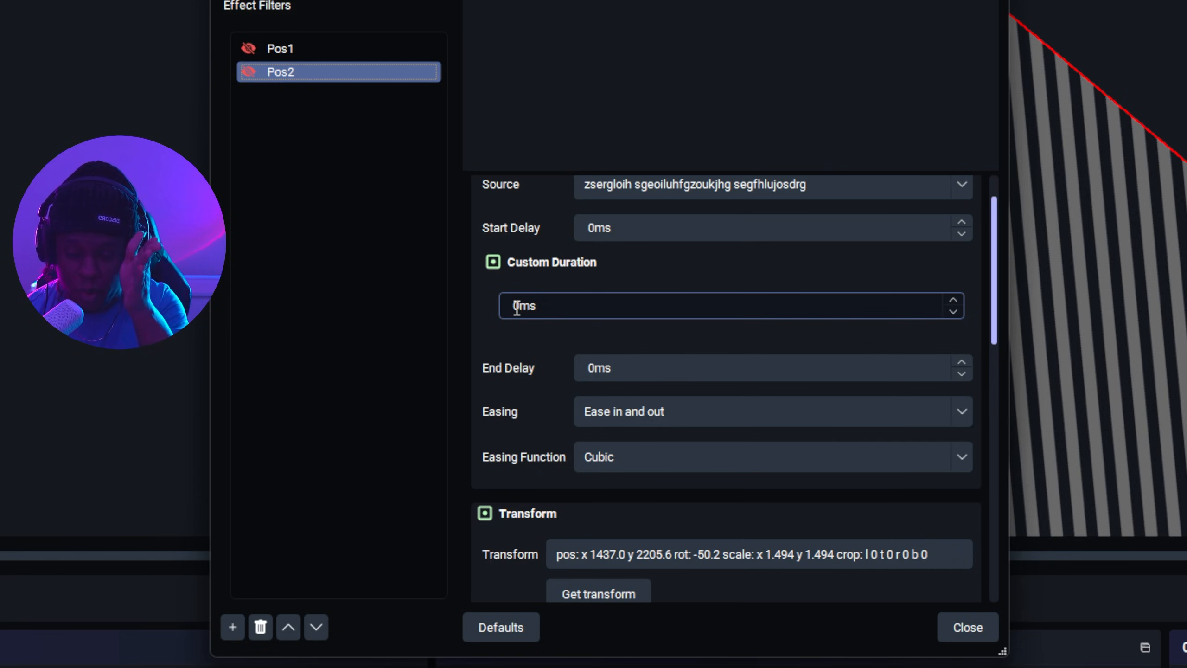
click(587, 368)
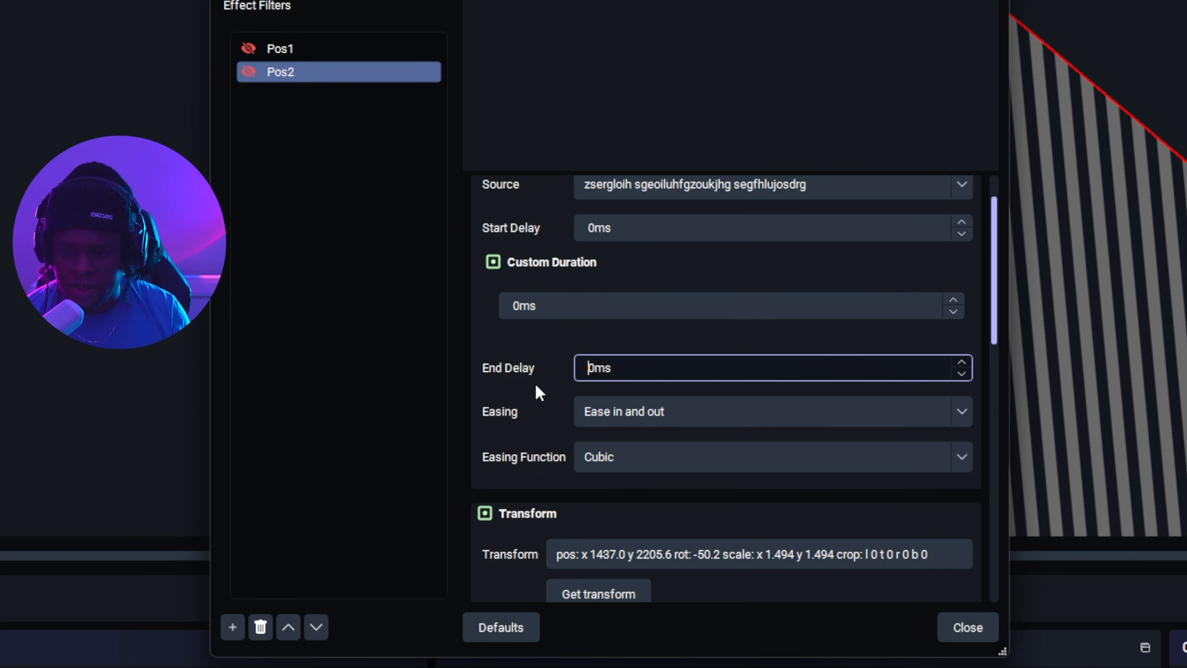
text(300)
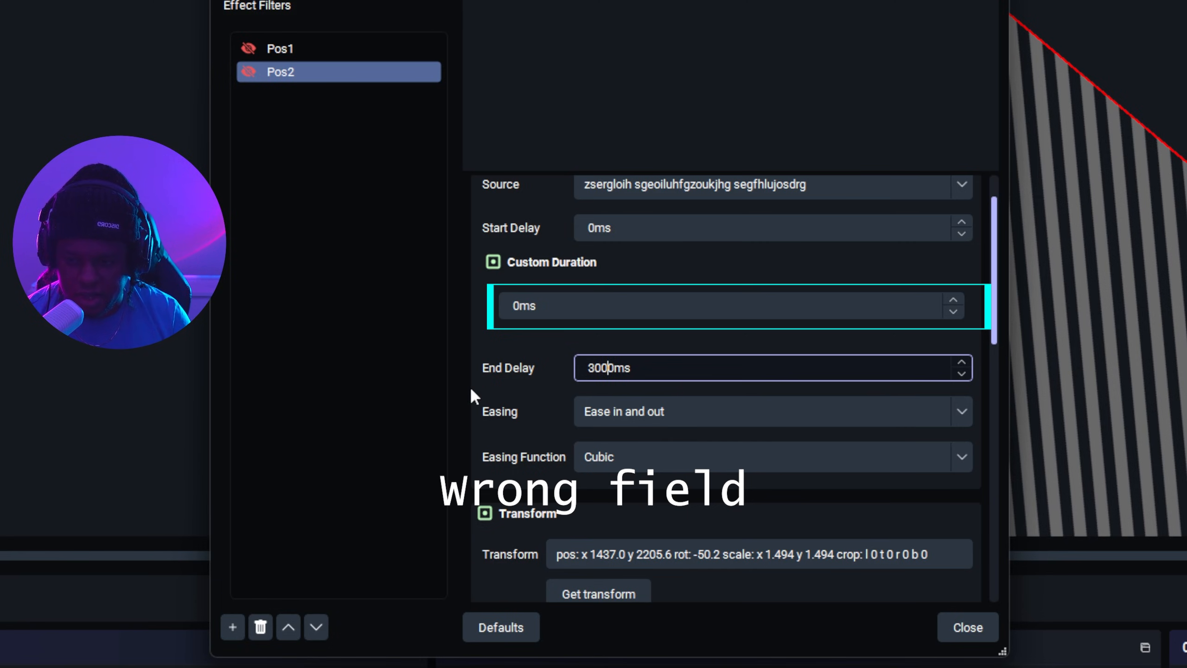
Move the group back over the canvas, about 853 px from its left edge, and capture that transform in the Pos2 filter.
scroll(472, 395, down, 2)
drag(935, 0, 42, 0)
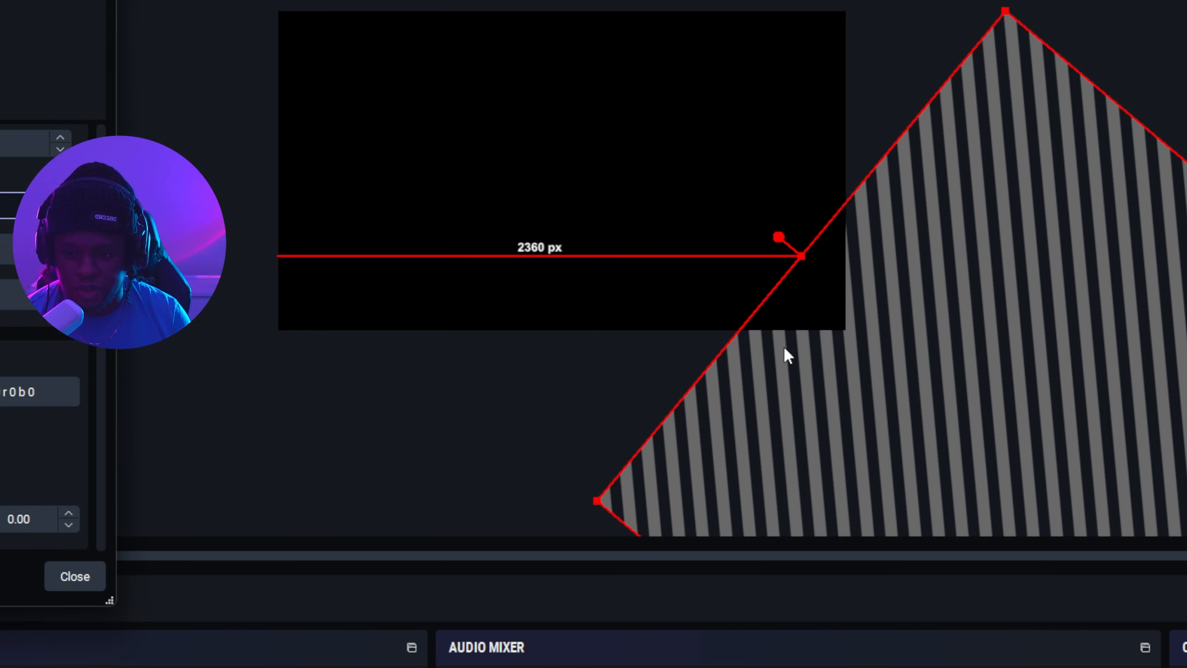
drag(1091, 426, 754, 267)
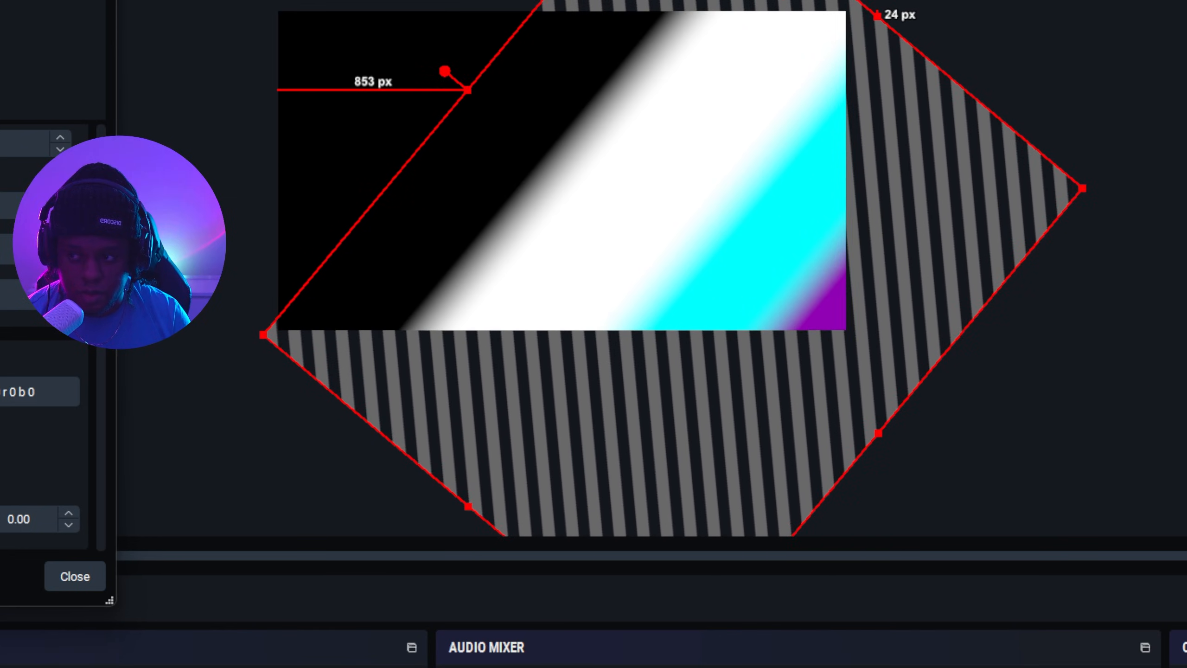
drag(42, 0, 938, 0)
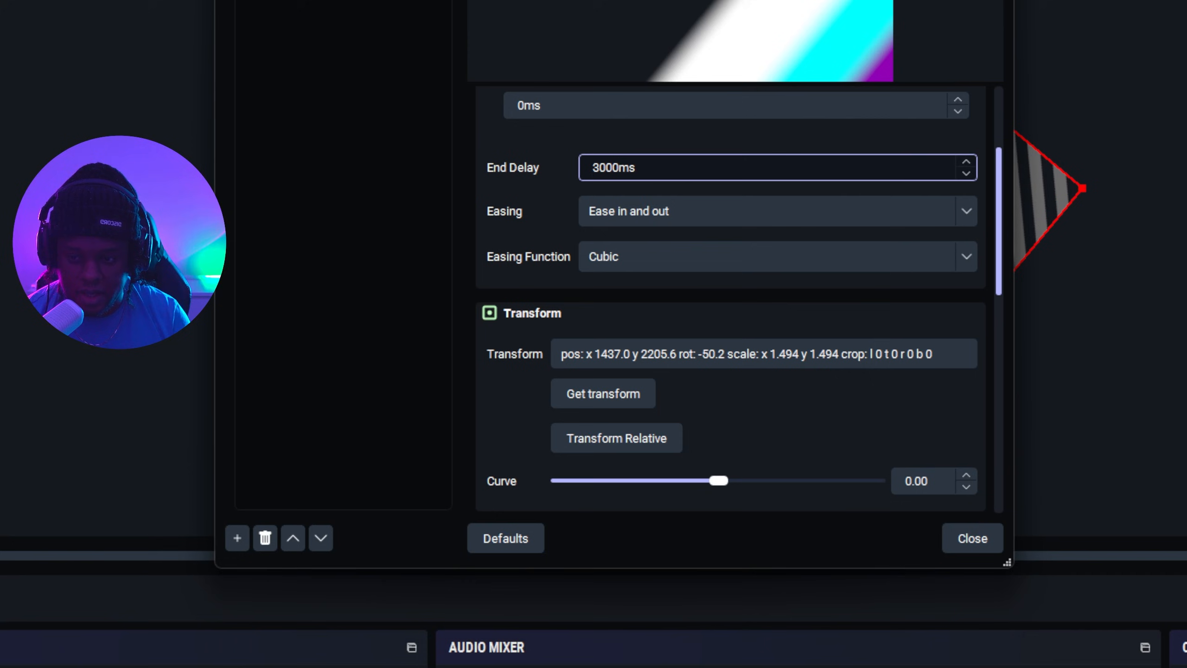
click(603, 401)
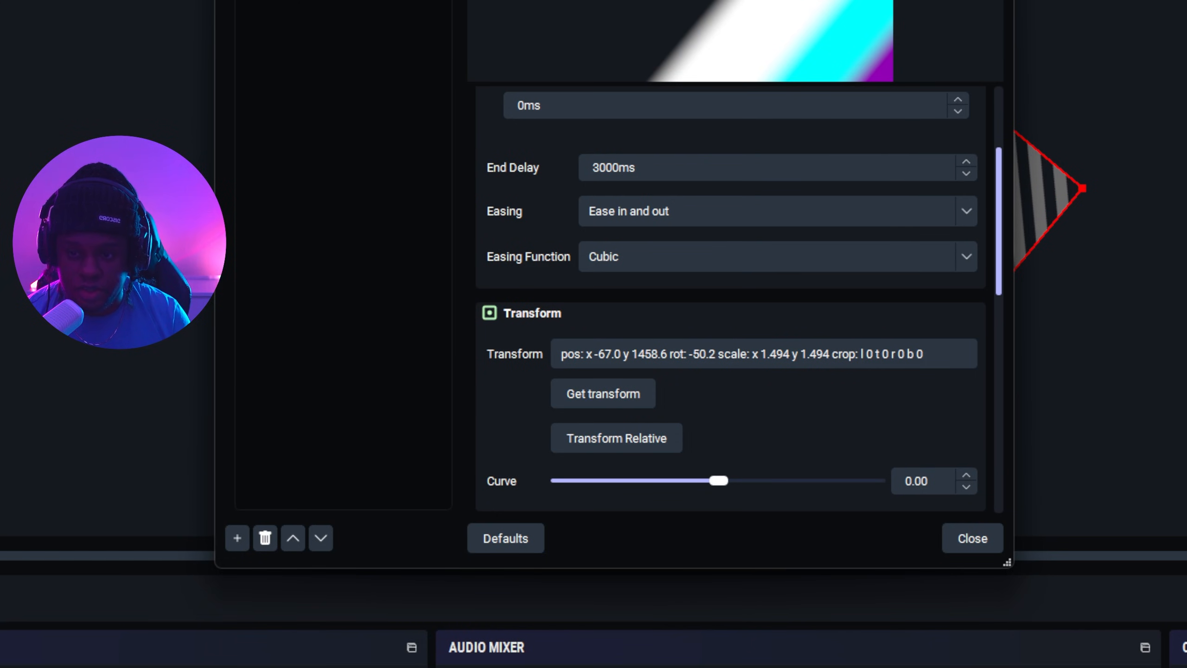
Run the Pos2 filter once to check its movement on the canvas.
drag(392, 0, 1047, 6)
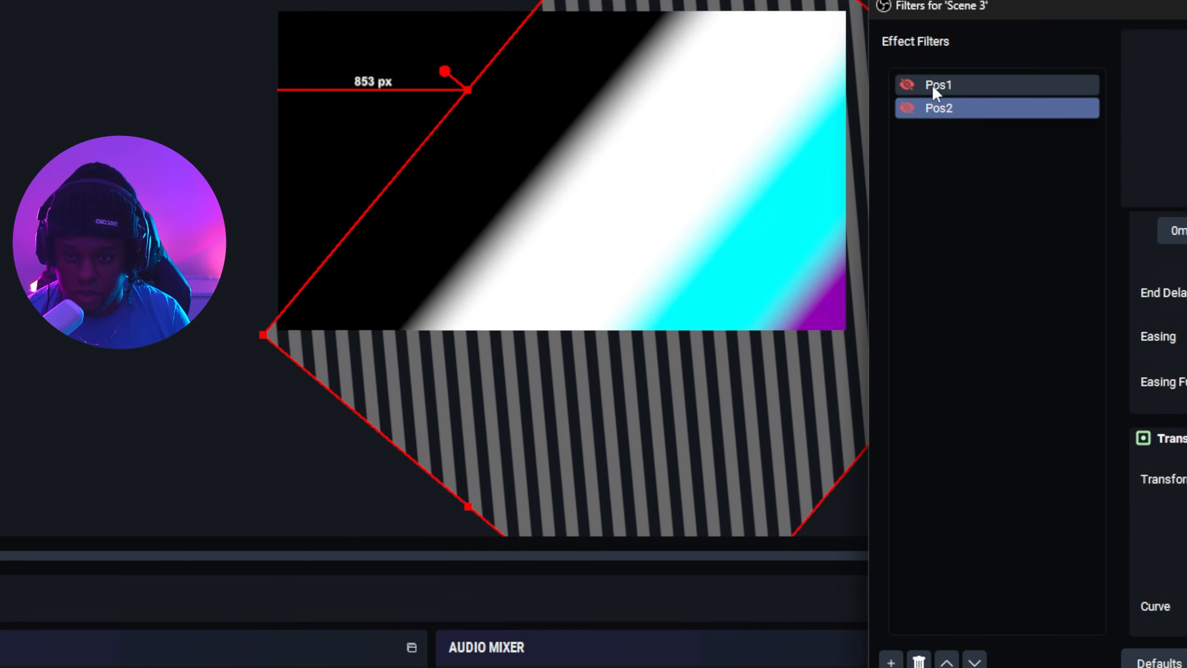
click(906, 108)
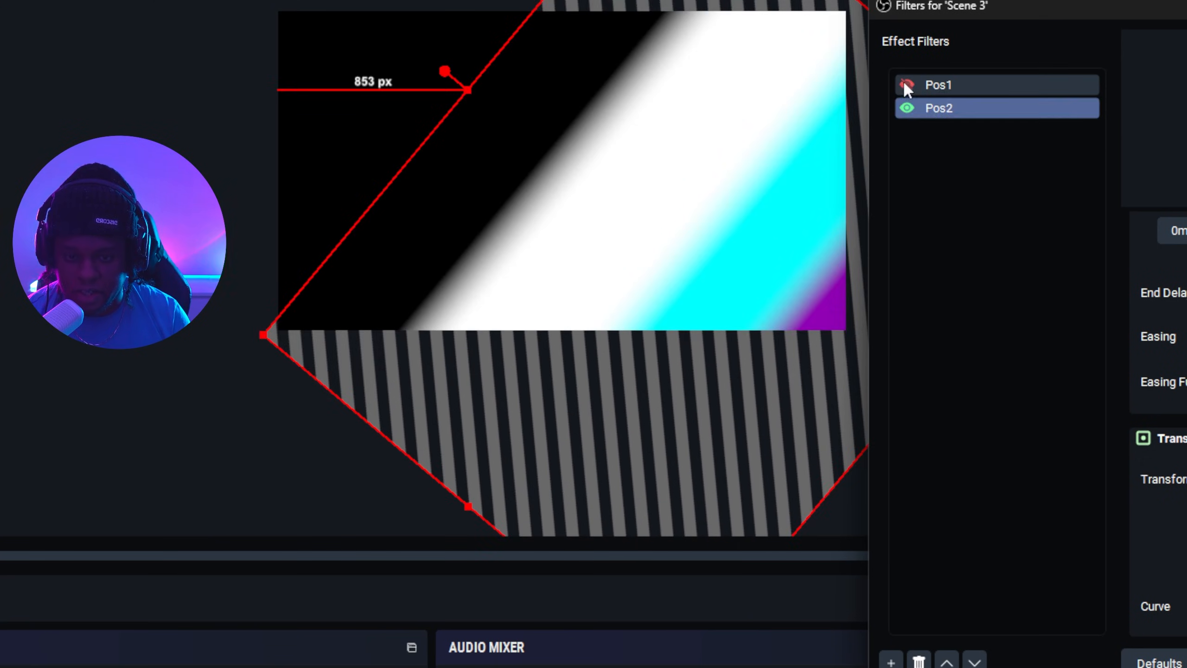
Reset the Pos2 filter's end delay to 0 ms and set its custom duration to 3000 ms.
drag(930, 5, 347, 0)
click(728, 229)
double_click(680, 229)
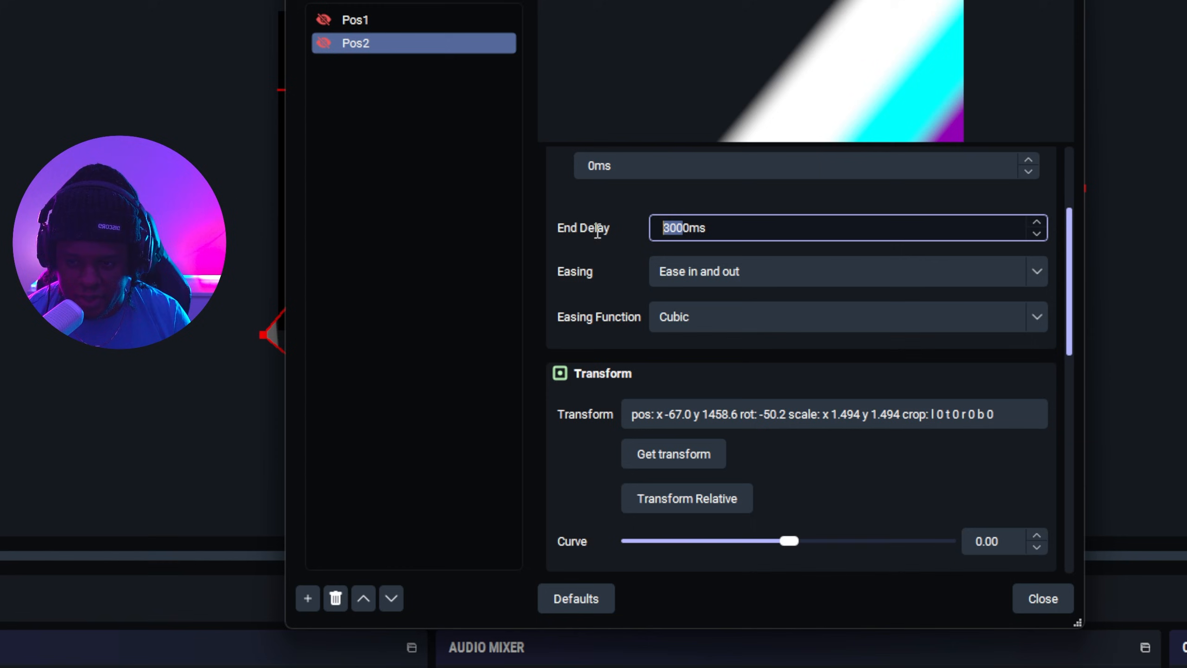
key(BackSpace)
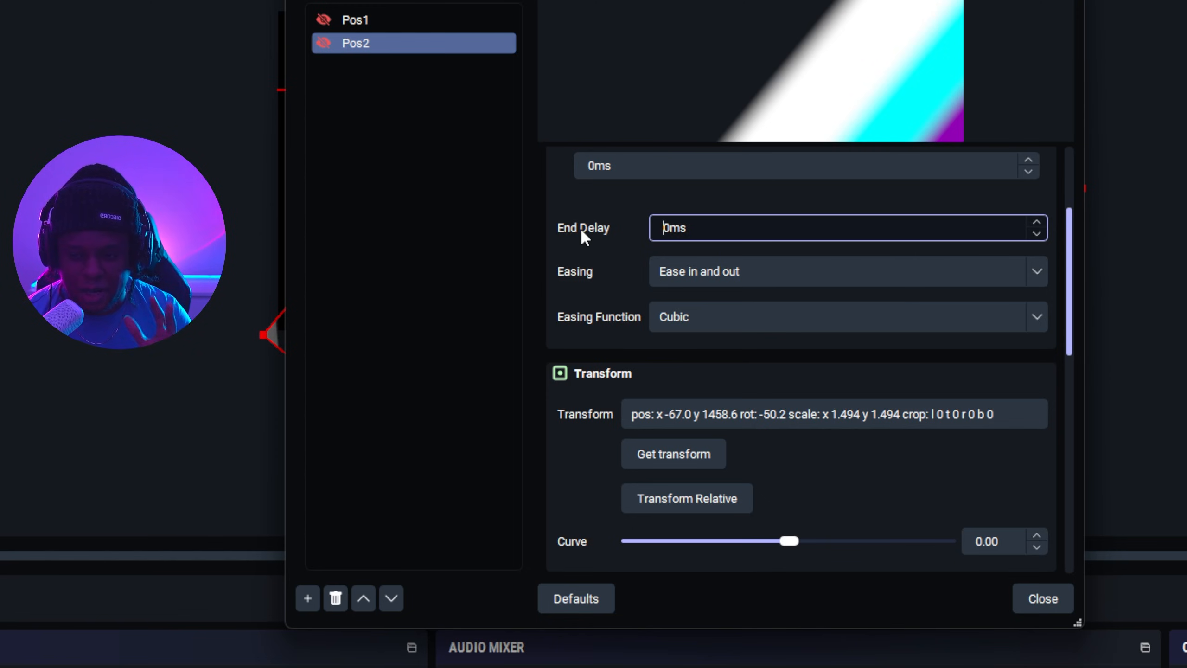
scroll(560, 304, up, 3)
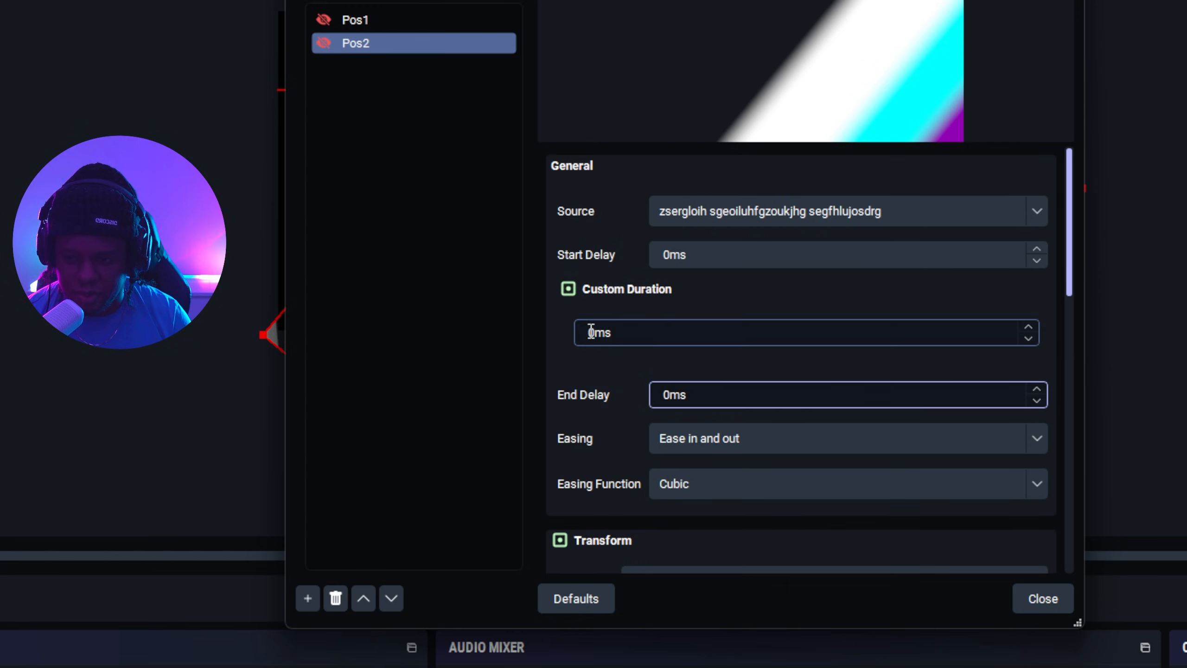
click(588, 329)
text(00)
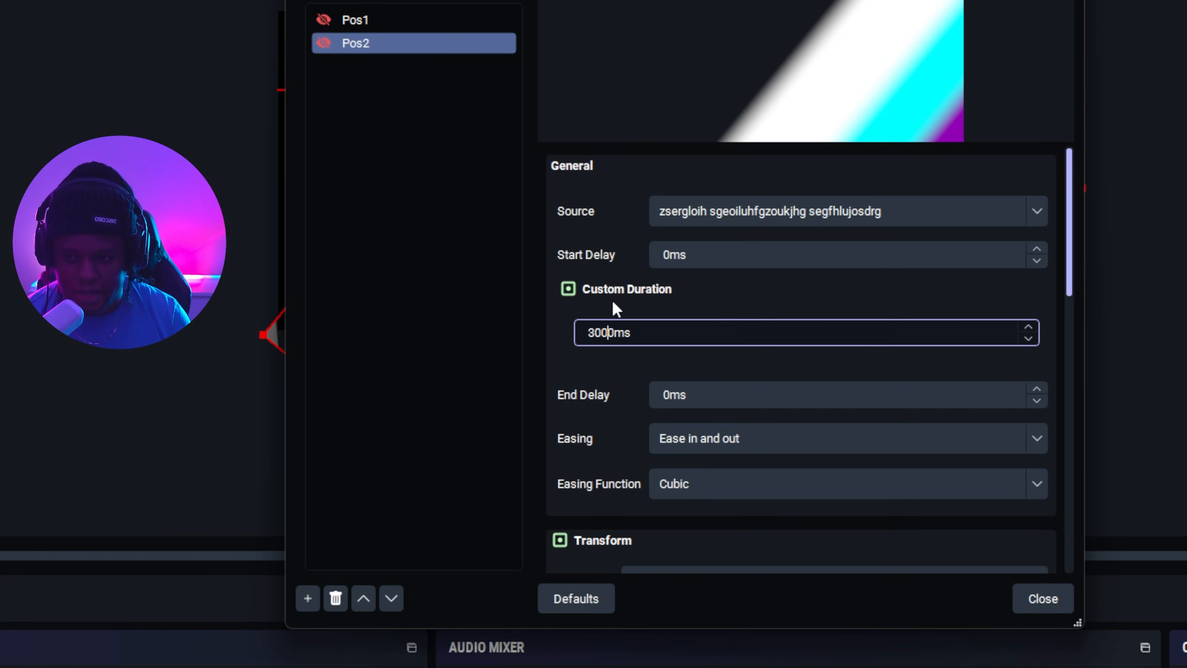
Preview the entry animation by running the Pos1 filter followed by Pos2.
click(567, 352)
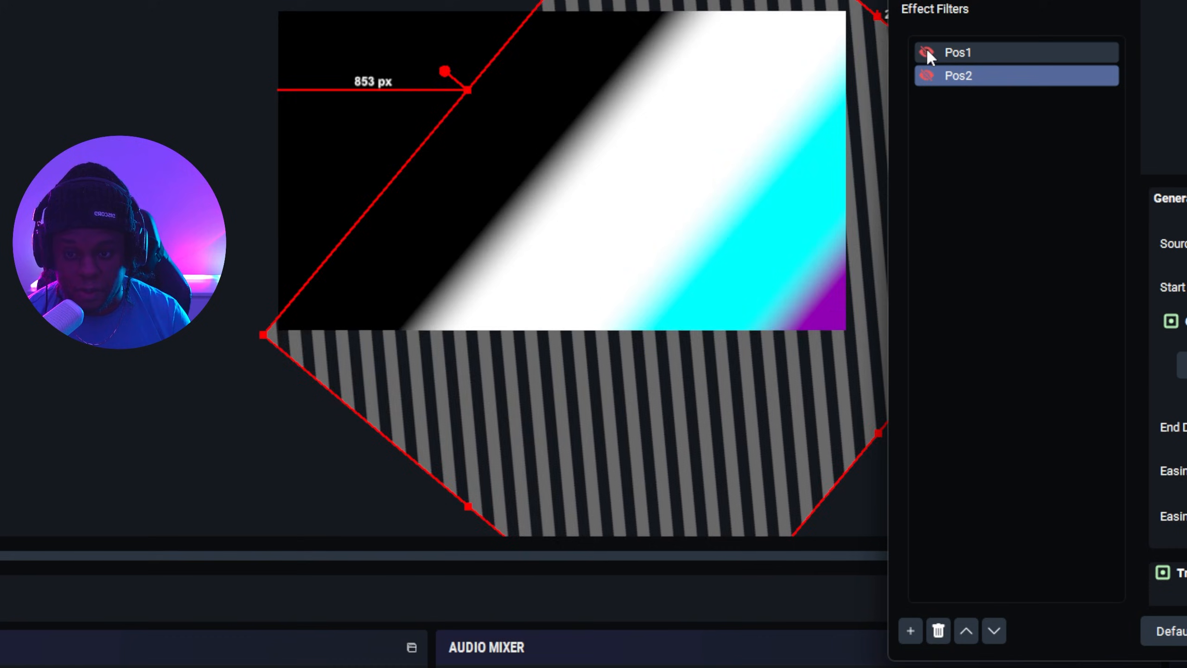
click(927, 49)
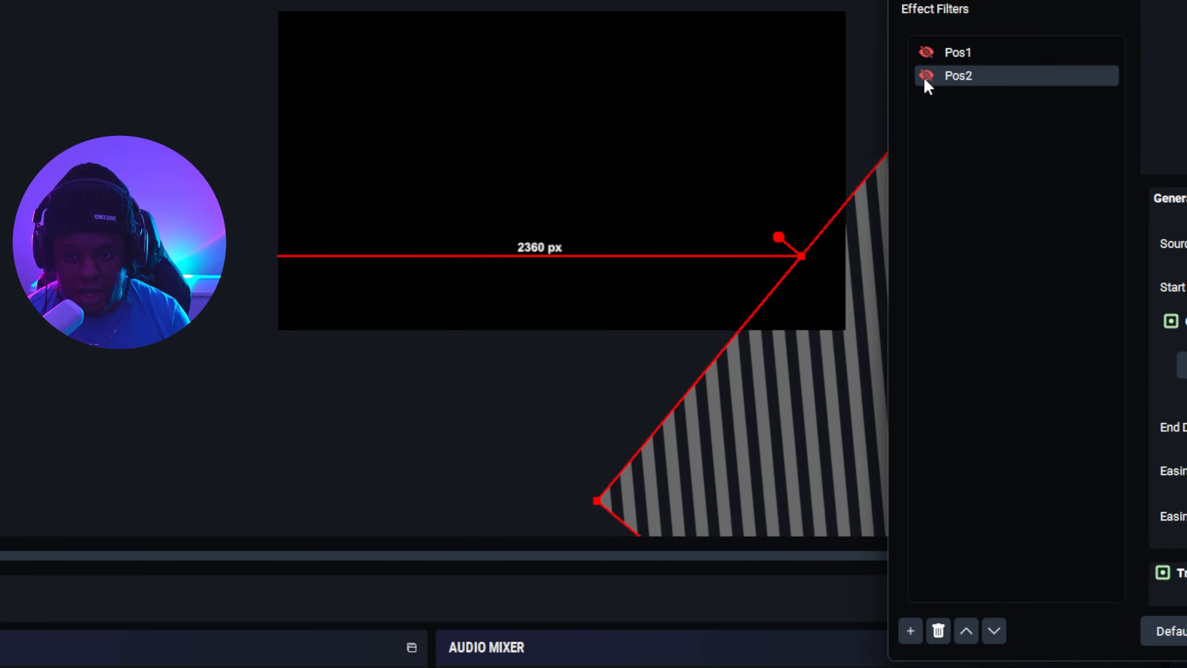
click(925, 77)
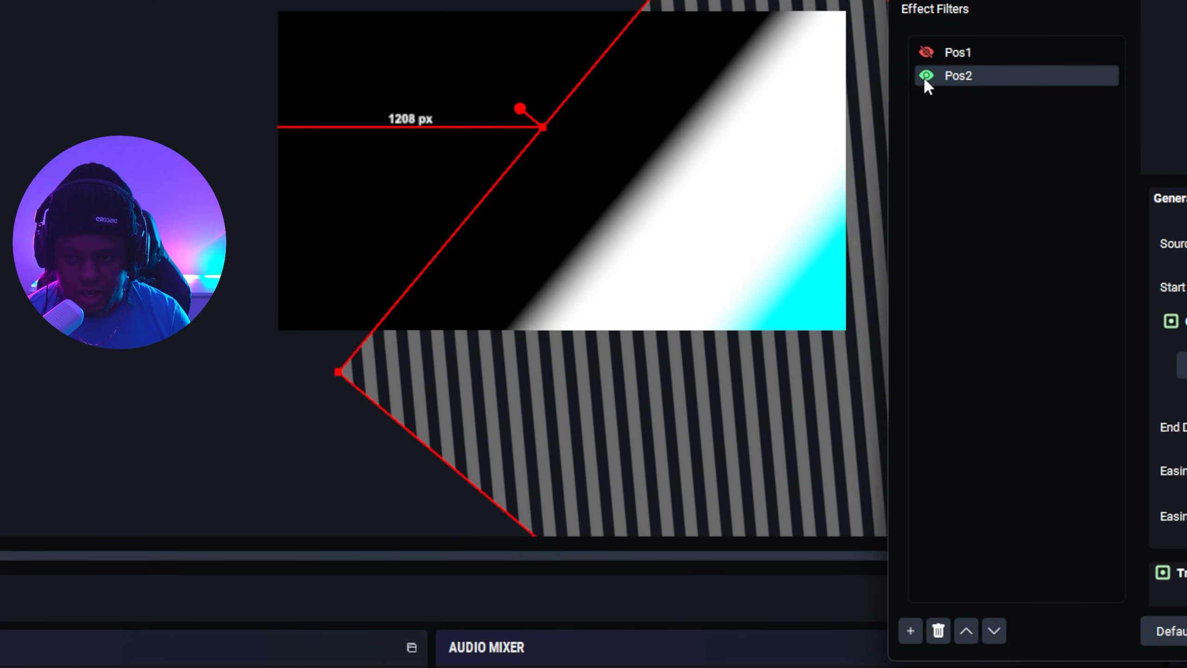
click(923, 76)
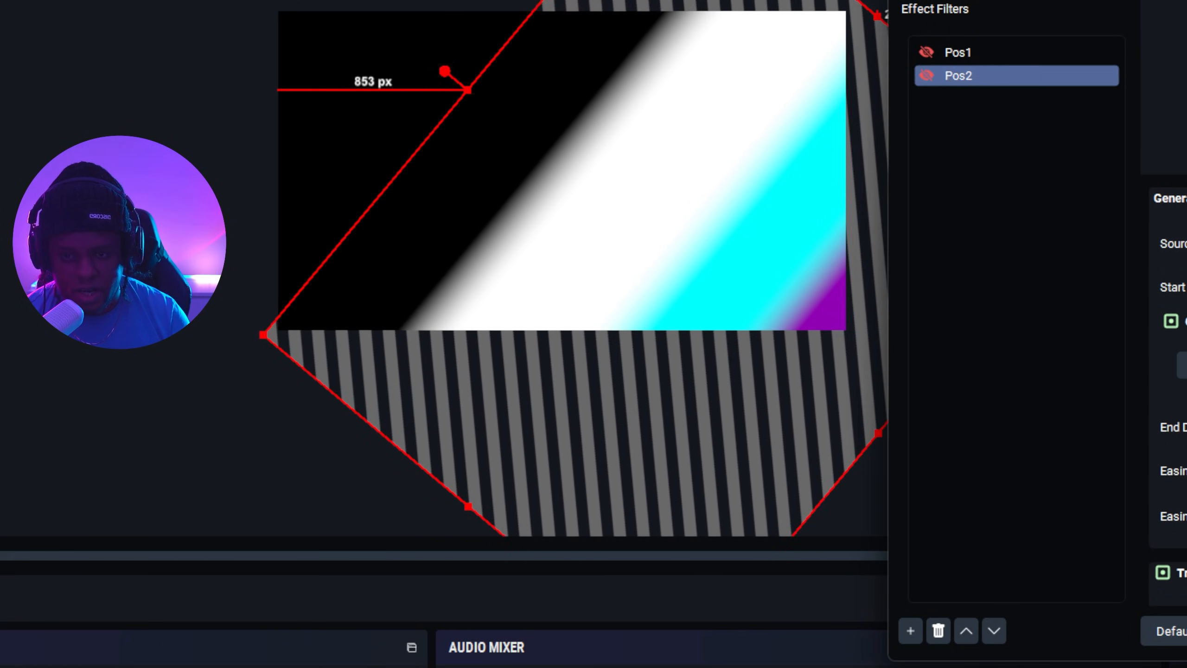
Duplicate the Pos2 filter and name the copy Pos3.
drag(1173, 1, 501, 4)
right_click(362, 111)
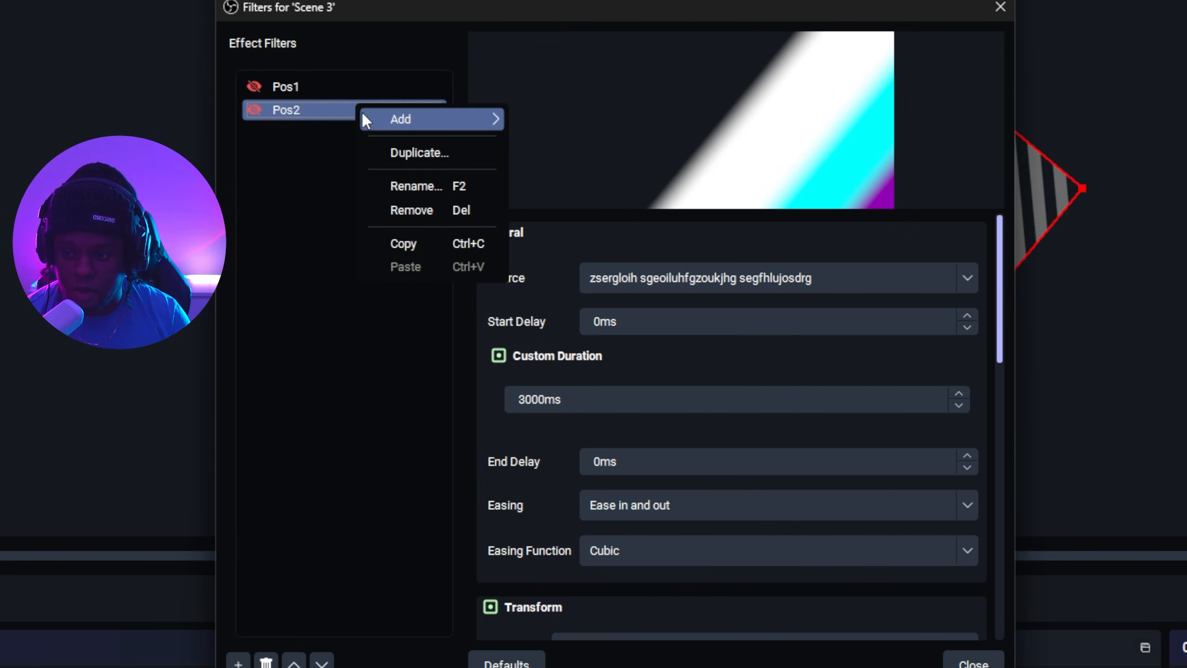
click(431, 158)
click(498, 330)
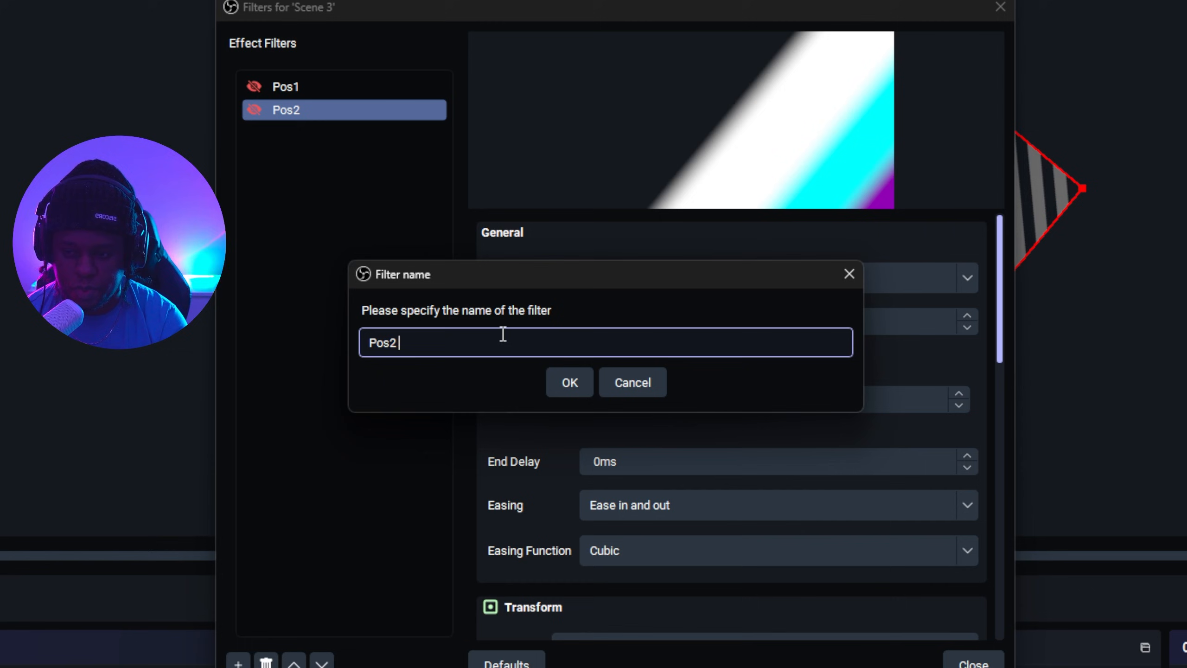
text(3)
key(Return)
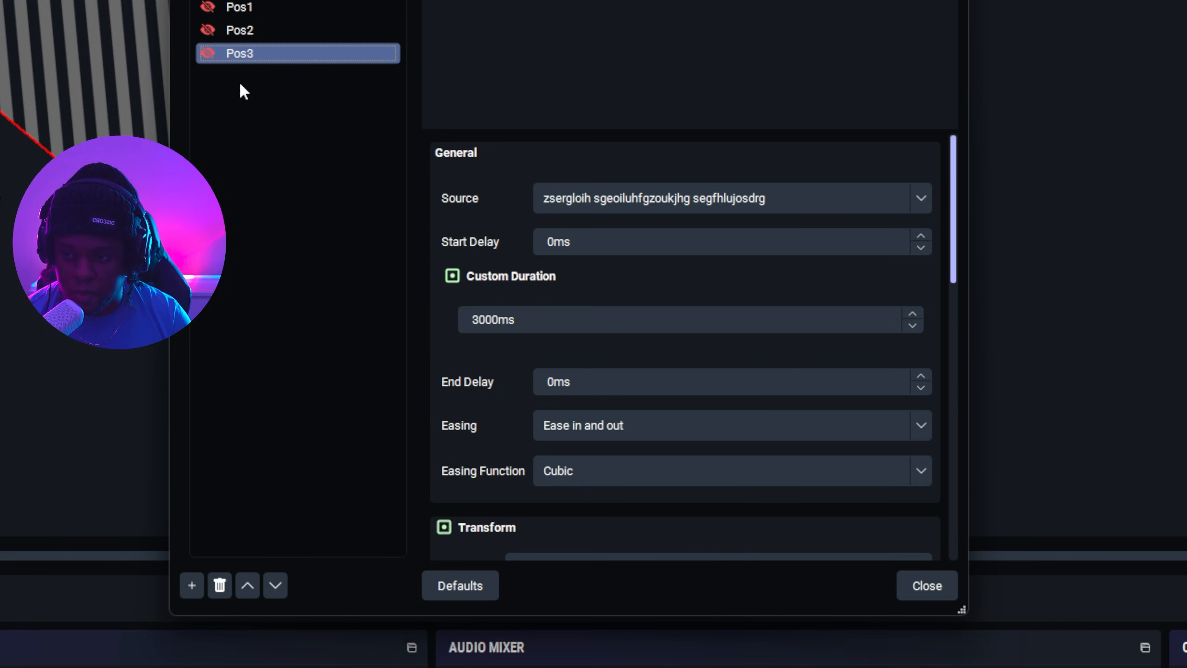
Set the Pos3 filter's custom duration to 2500 ms and capture the group's off-canvas transform beyond the upper-left corner.
click(462, 331)
drag(489, 320, 471, 319)
text(25)
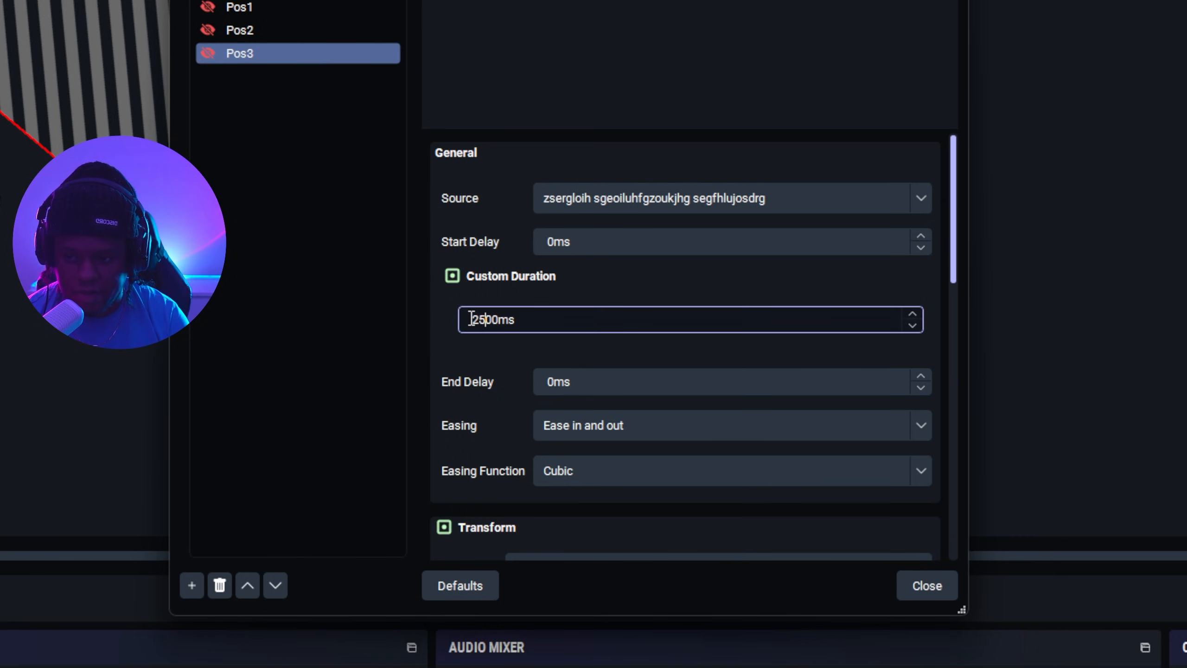
scroll(467, 346, down, 5)
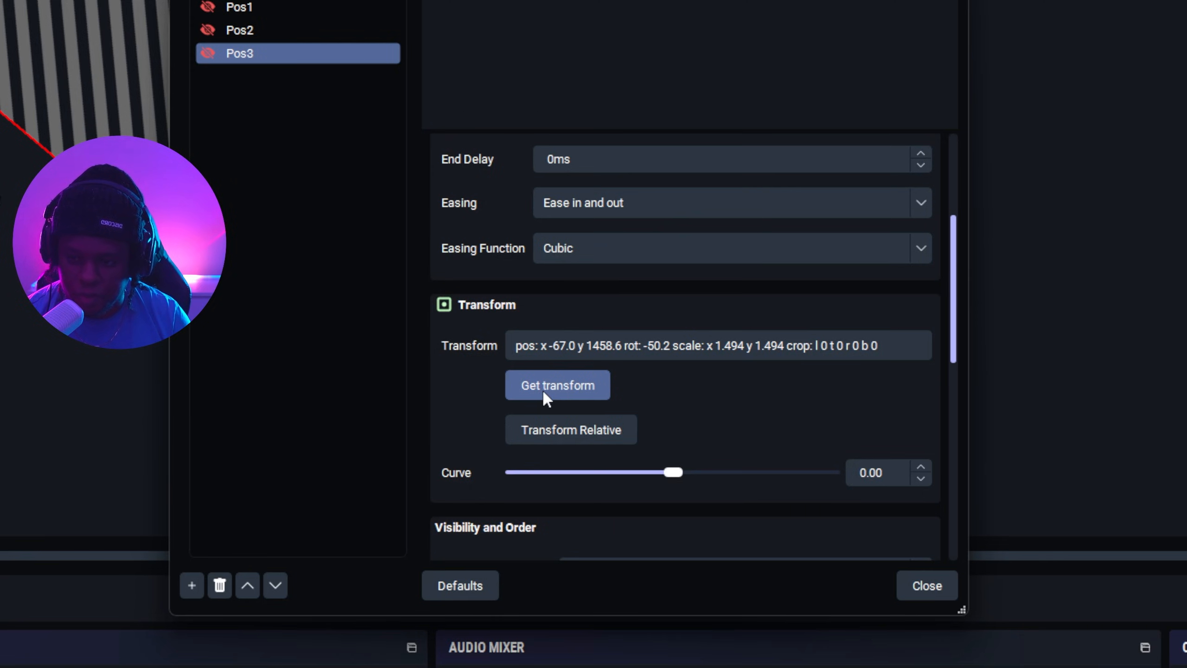
Preview the group's full pass across the canvas by running the Pos2 filter followed by Pos3.
drag(397, 0, 1152, 7)
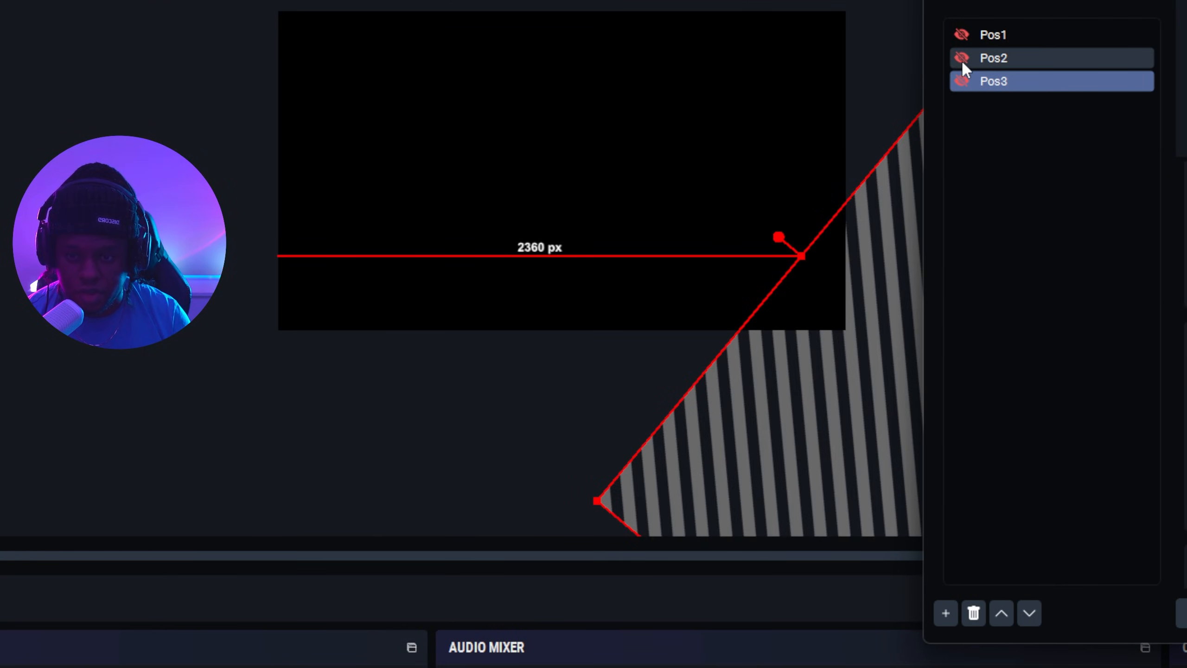
click(961, 59)
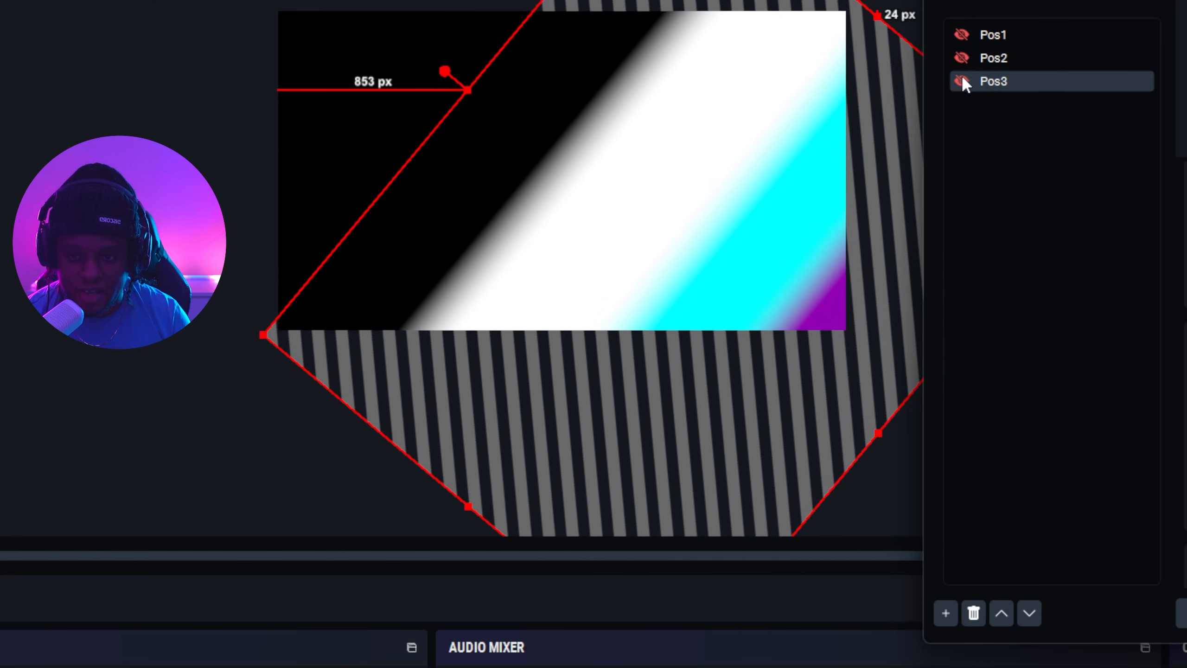
click(963, 79)
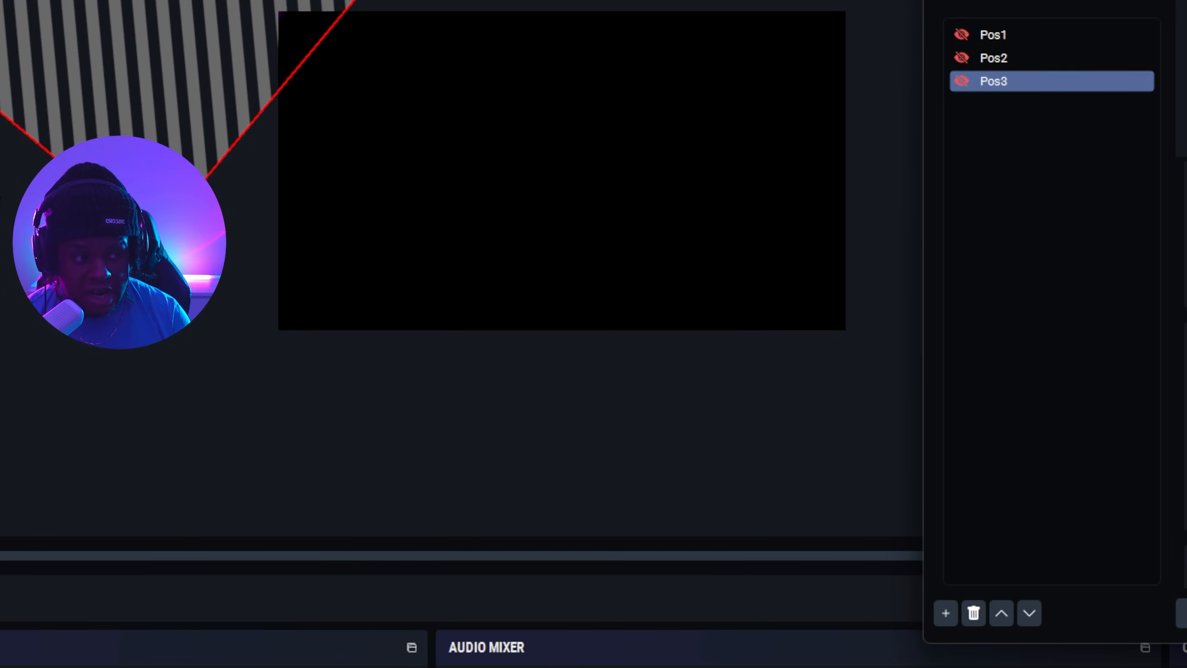
Set the Pos1 filter's next move to Pos2.
drag(1131, 1, 518, 10)
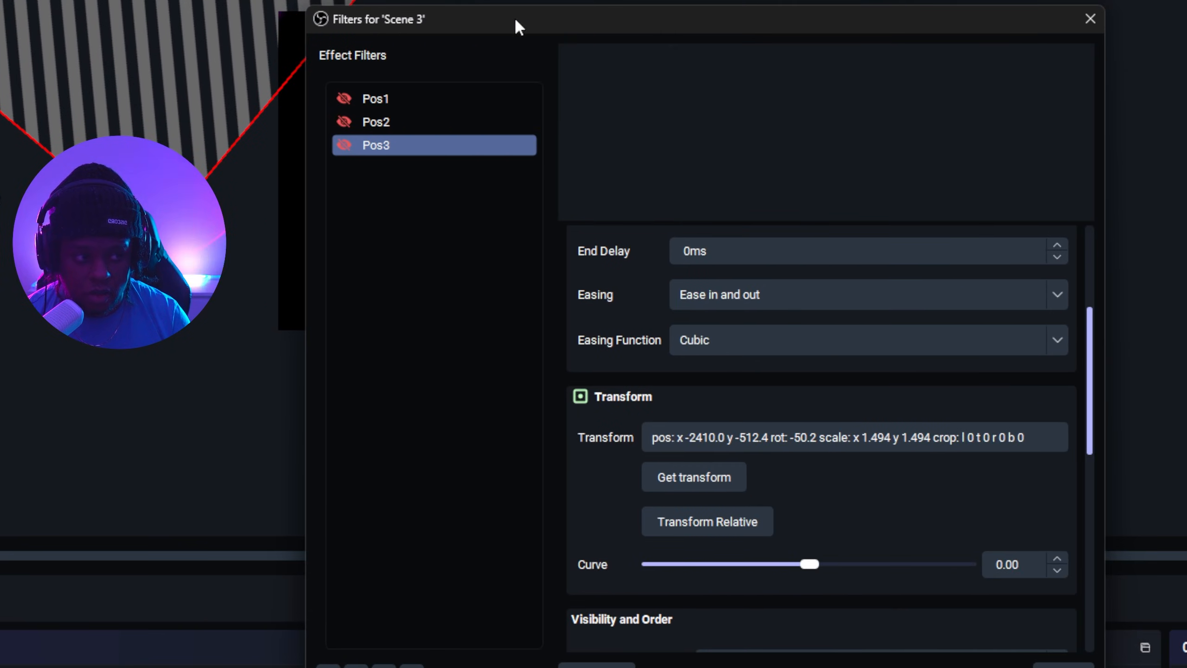
click(422, 98)
scroll(570, 286, down, 6)
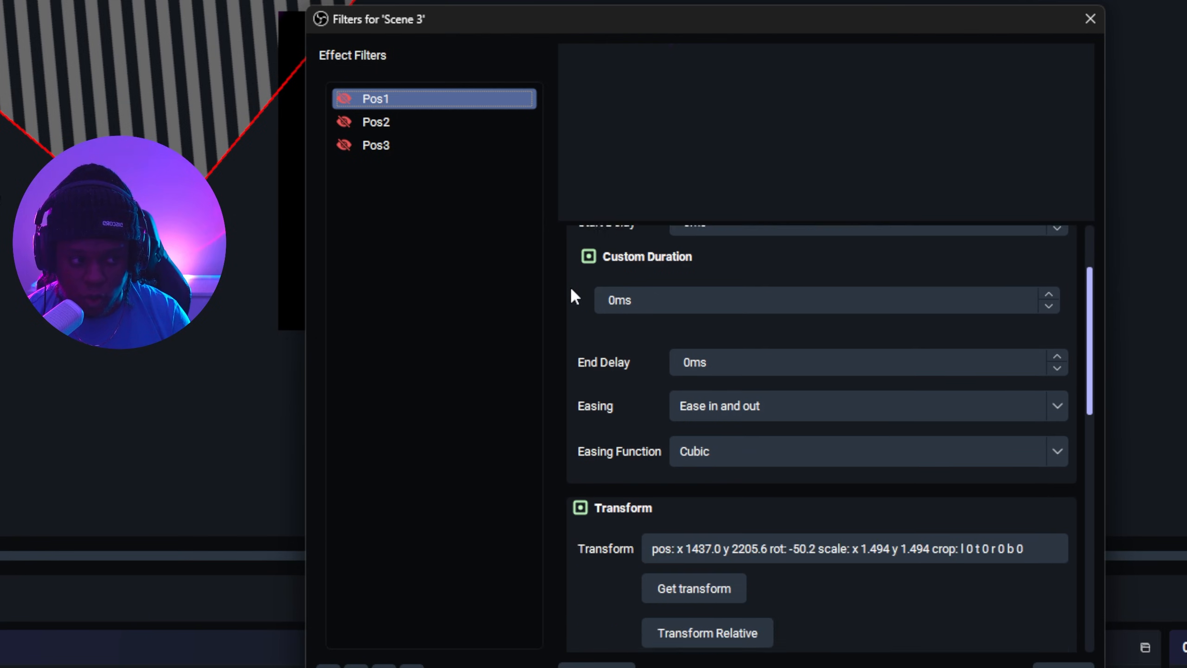
scroll(571, 284, down, 6)
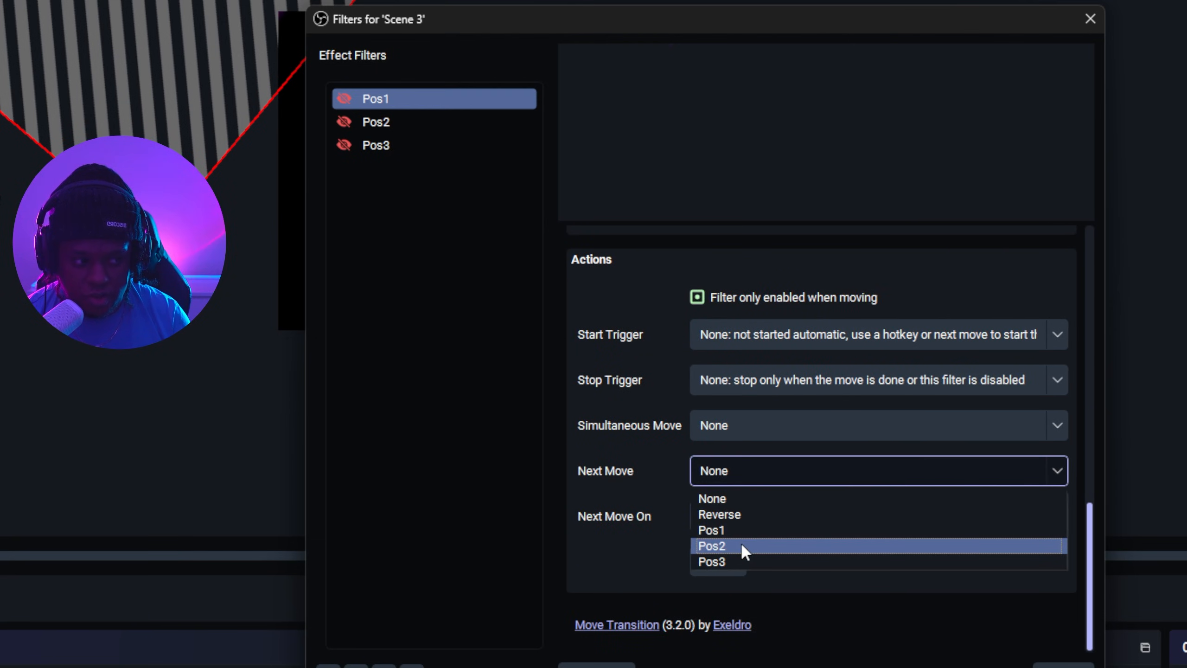
click(740, 545)
Set the Pos2 filter's next move to Pos3.
click(376, 120)
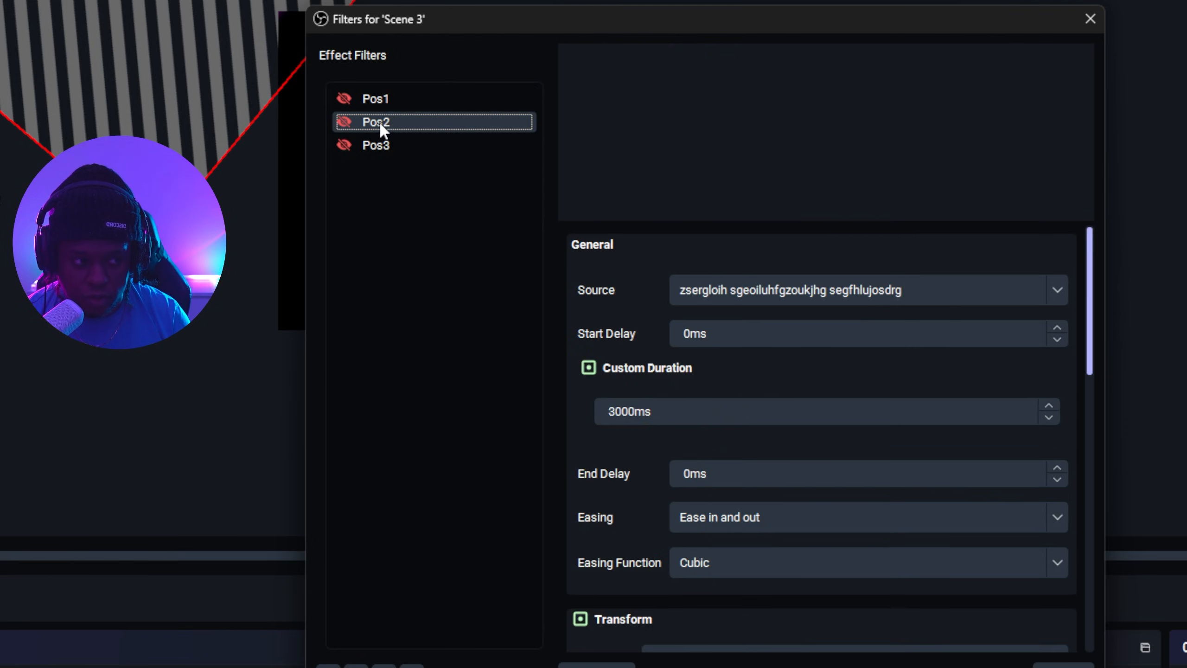
scroll(629, 494, down, 10)
scroll(629, 490, down, 3)
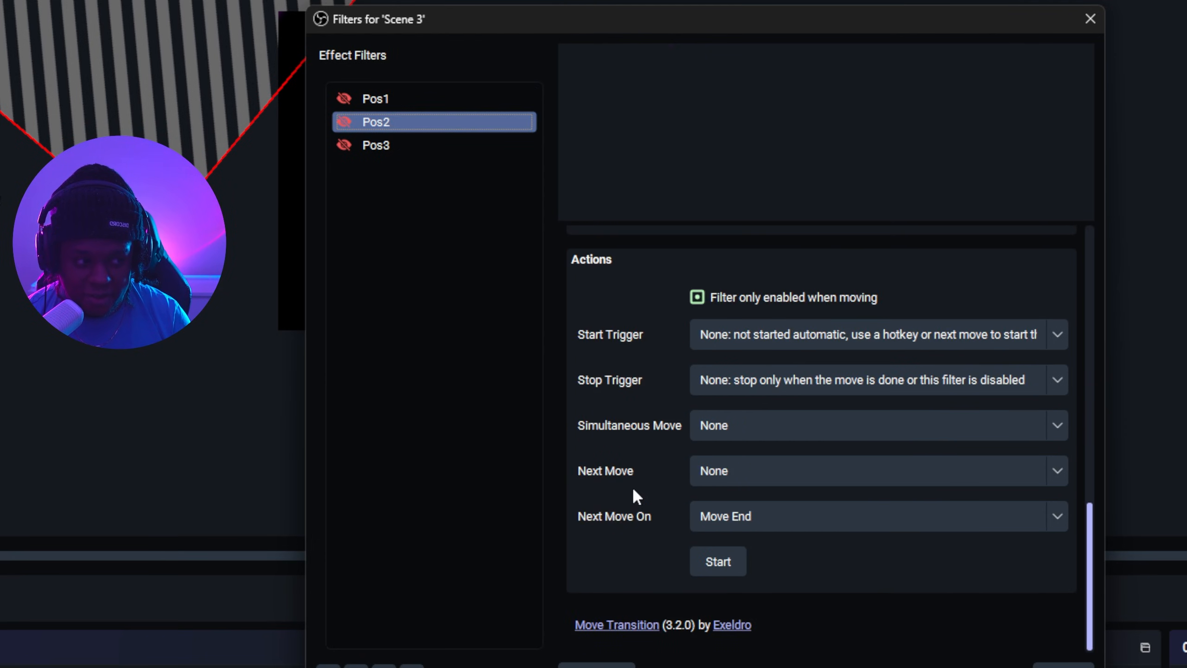
click(720, 470)
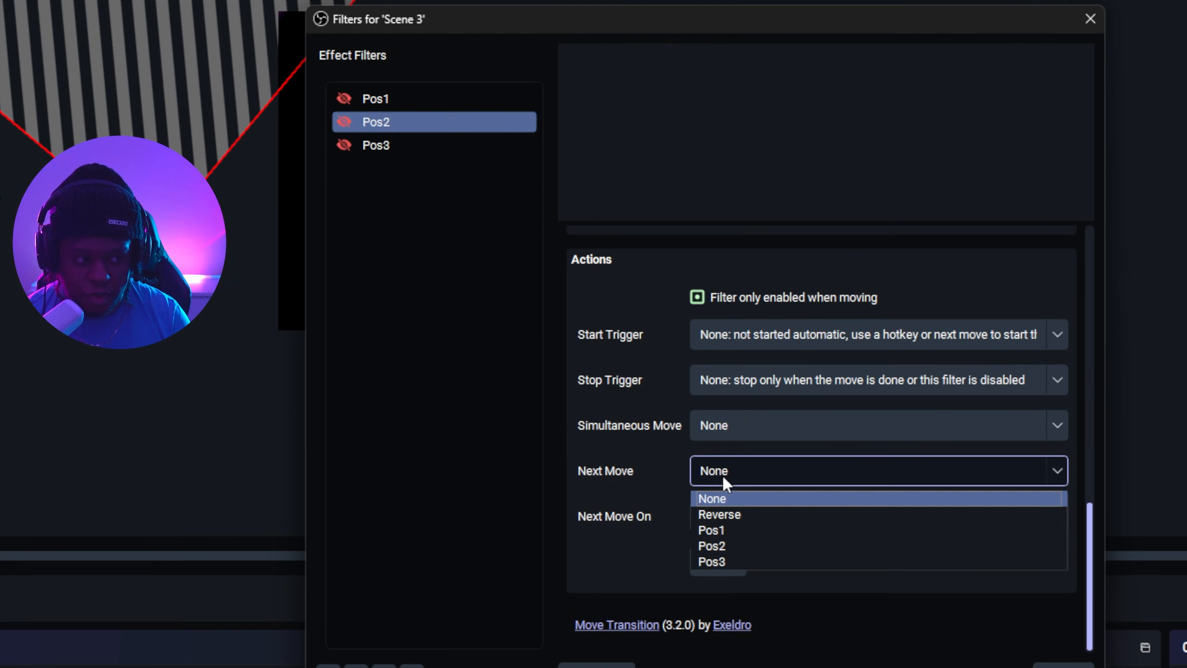
click(723, 564)
Set the Pos3 filter's next move to Pos1 to close the animation loop.
click(422, 144)
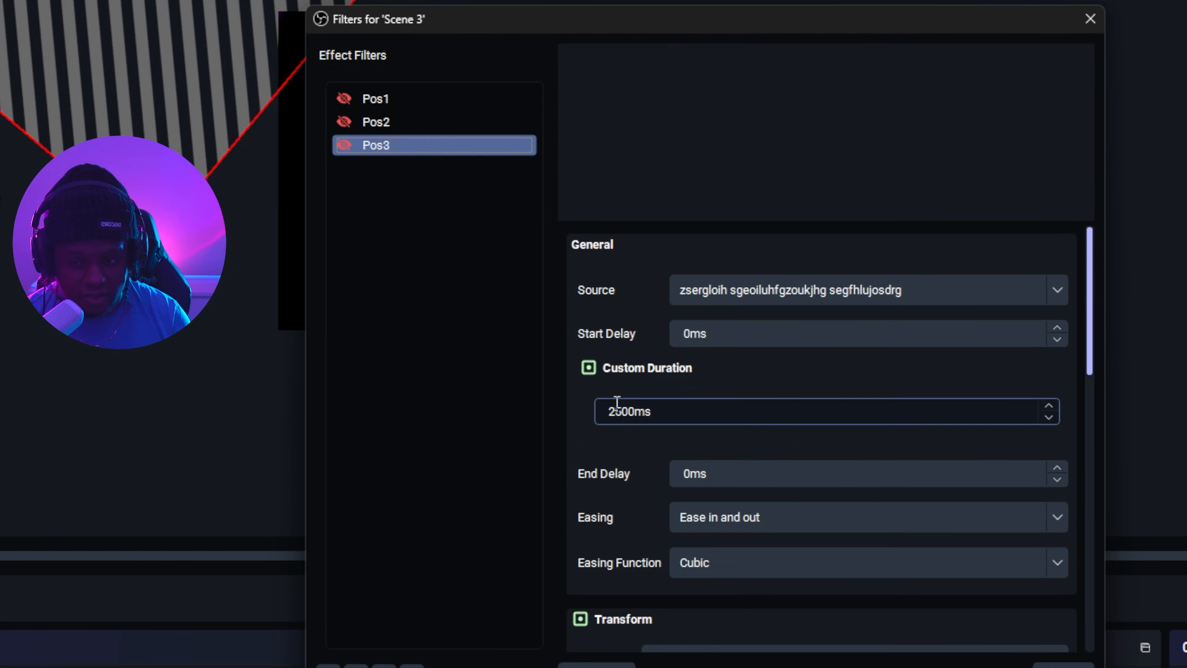
scroll(582, 416, down, 5)
scroll(582, 421, down, 5)
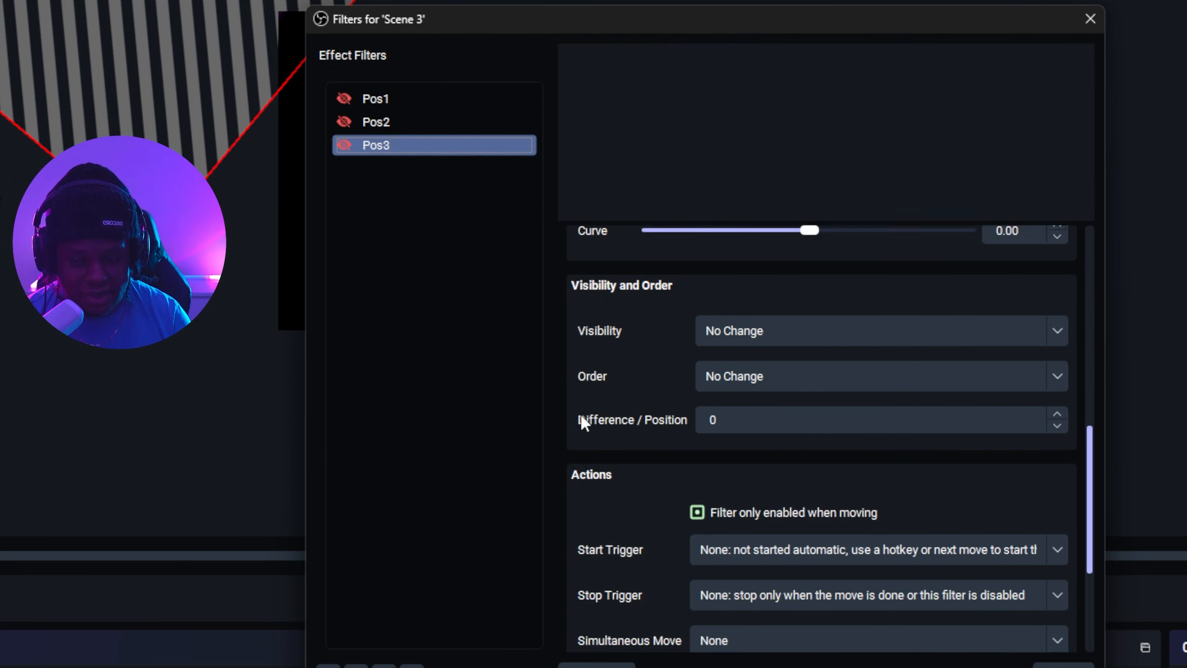
click(744, 470)
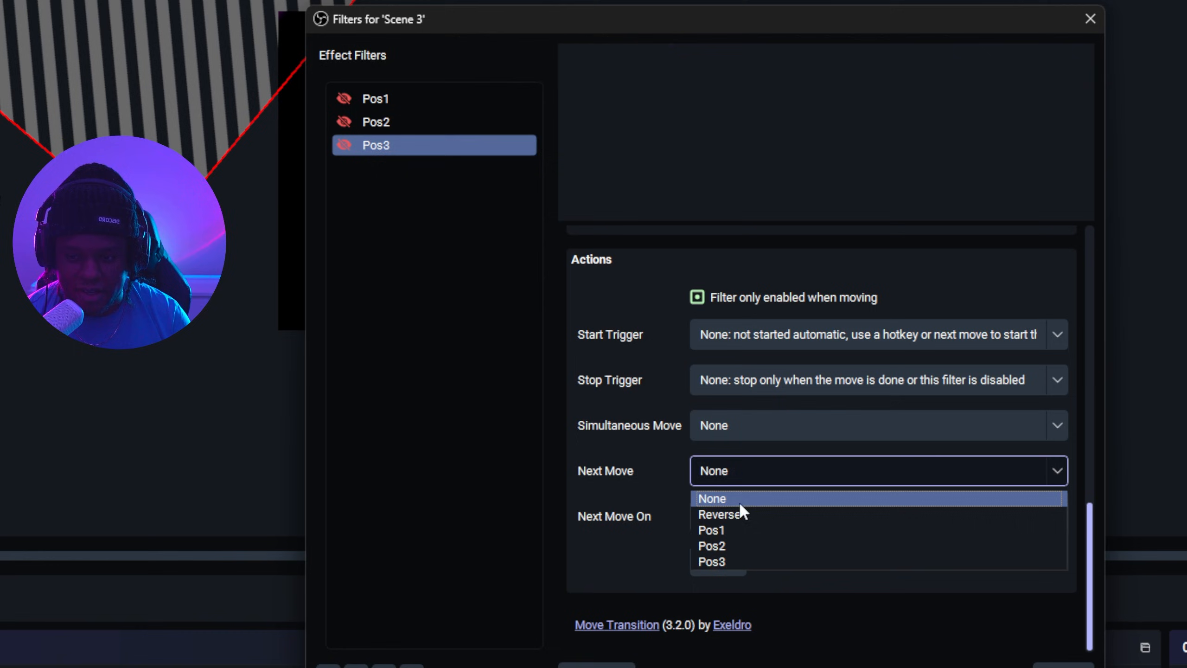
click(737, 528)
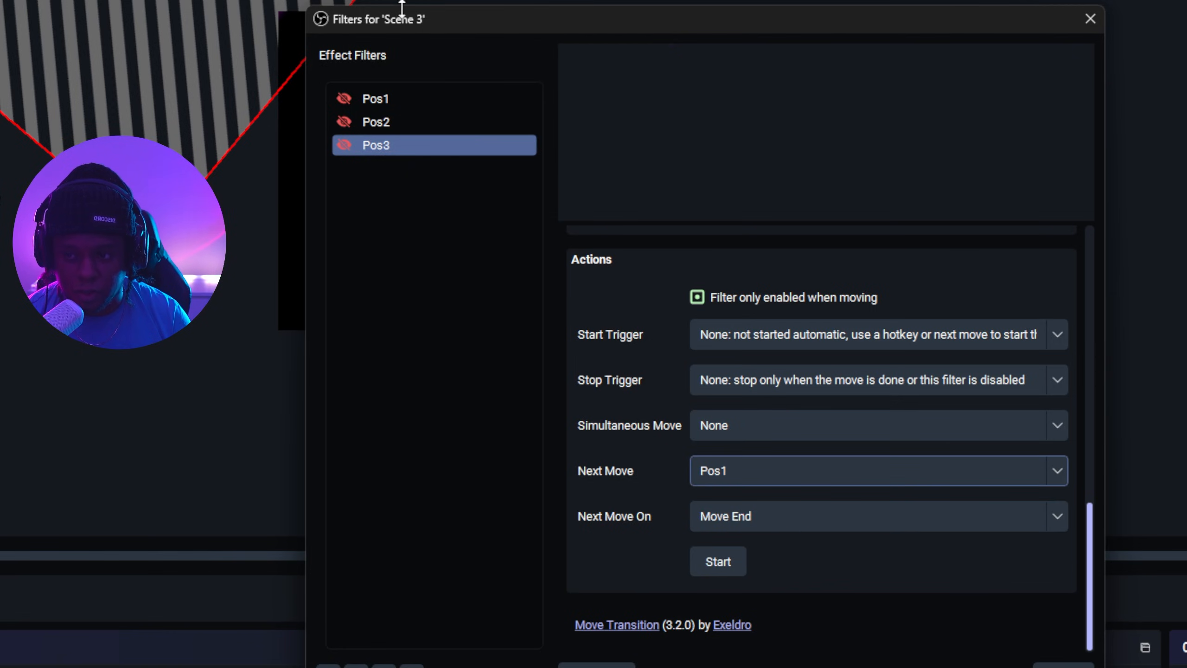
Start the looping animation by running the Pos1 filter with the canvas in view, and close the Scene 3 filters.
drag(402, 8, 962, 2)
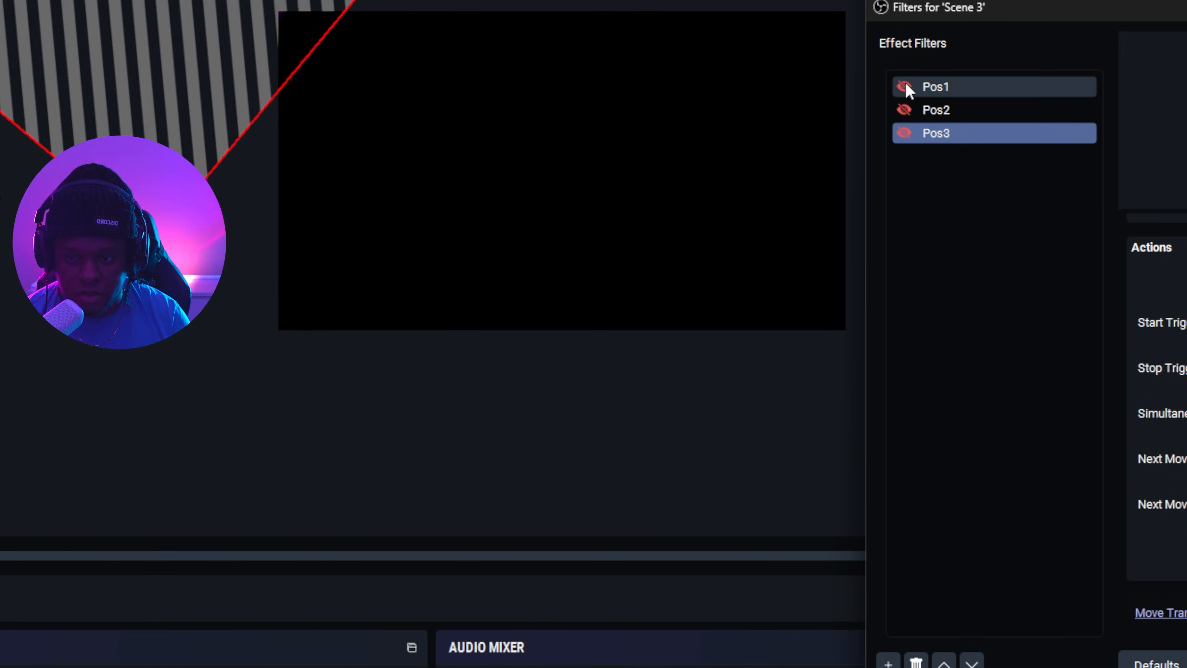
click(905, 85)
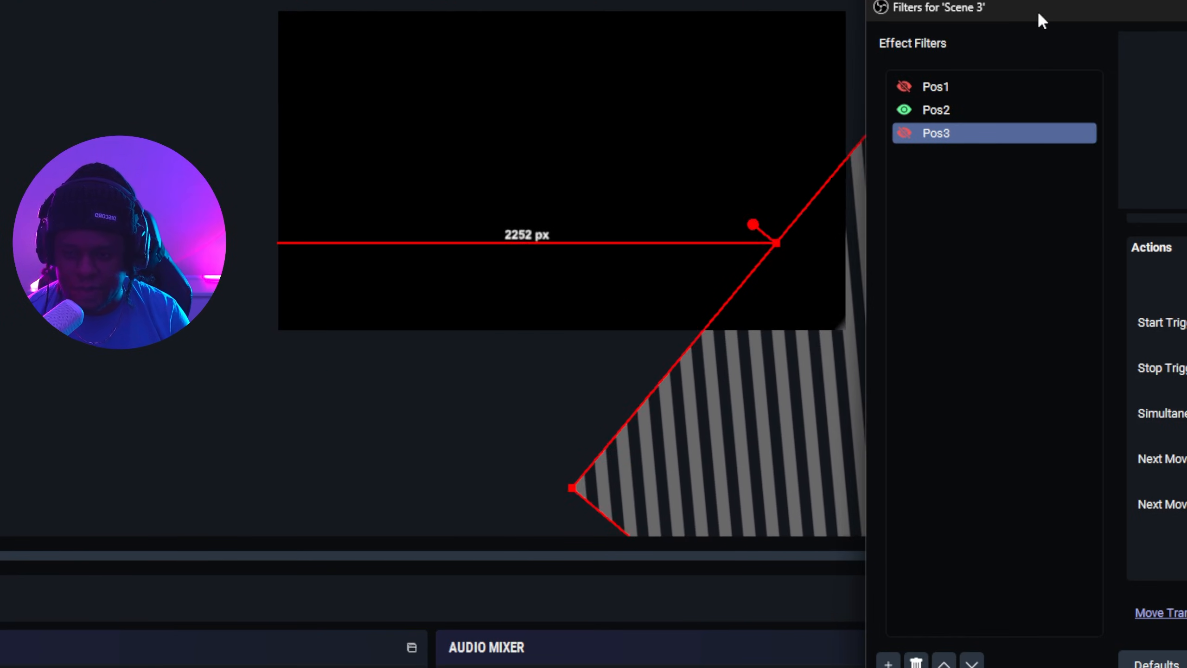
mouse_move(1037, 11)
mouse_down()
mouse_move(1014, 3)
mouse_move(1025, 0)
mouse_up()
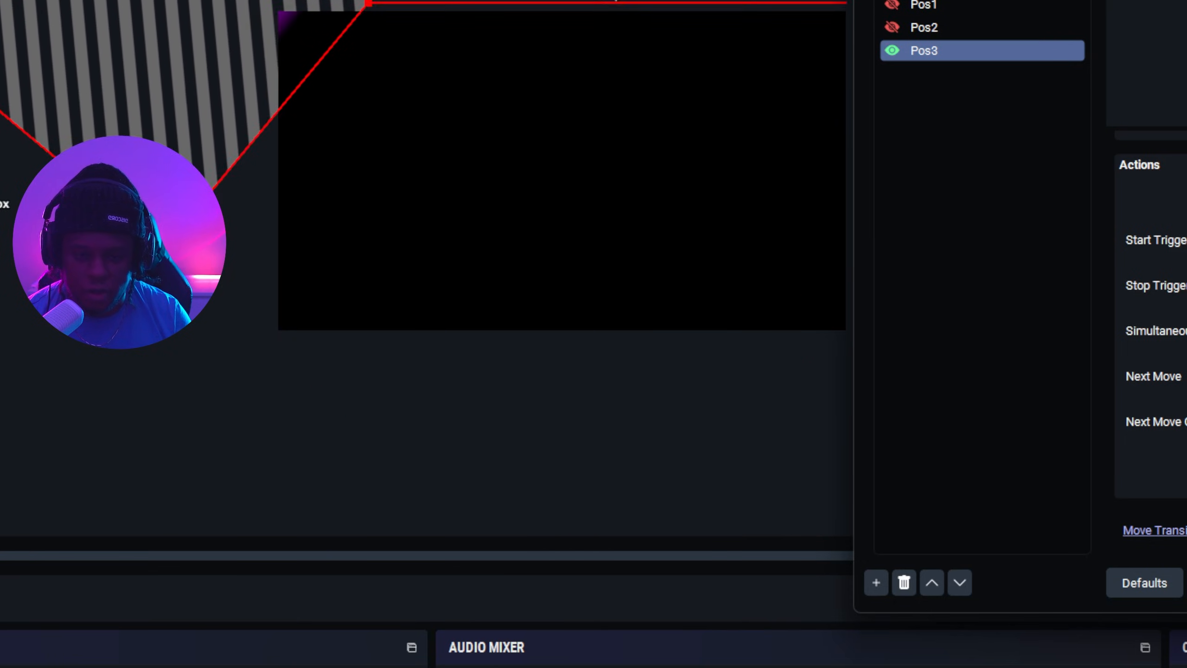
key(Escape)
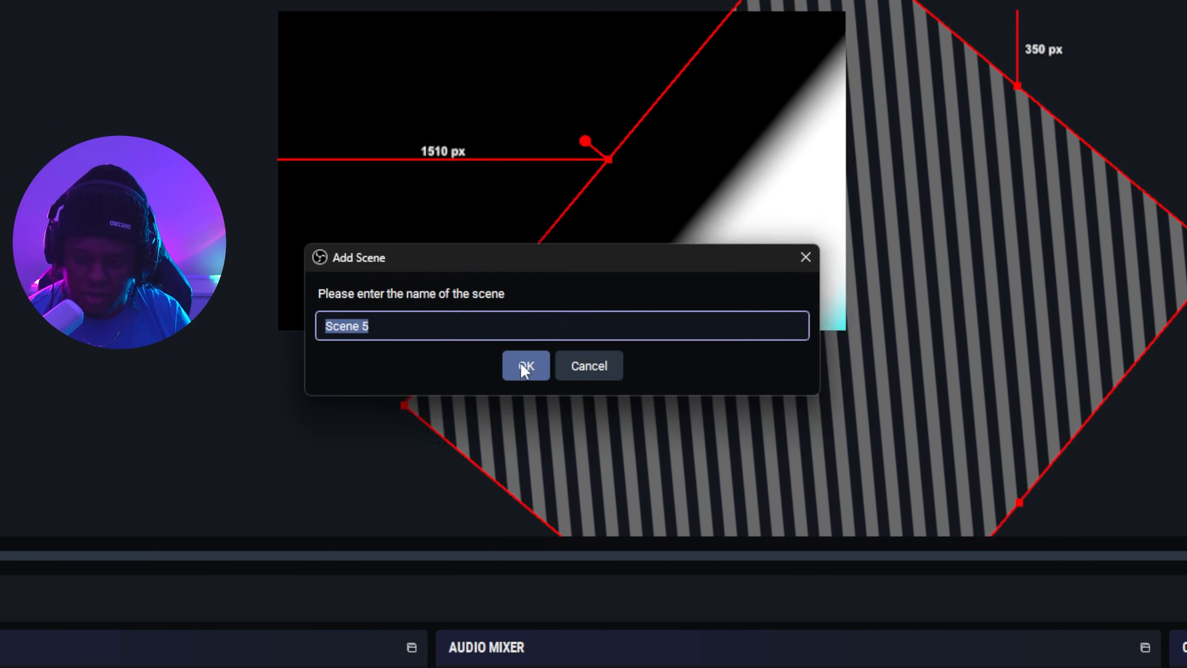
Create a scene named Scene 5 and add a new Source Clone named arc clone to it.
click(522, 365)
click(0, 667)
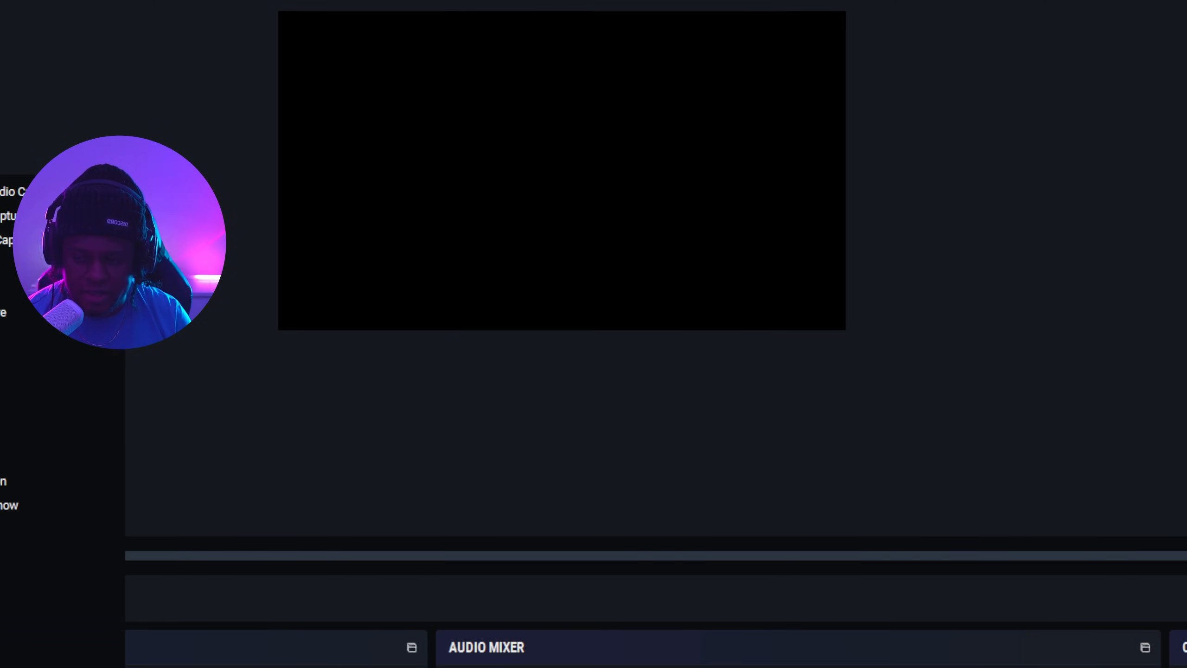
click(22, 649)
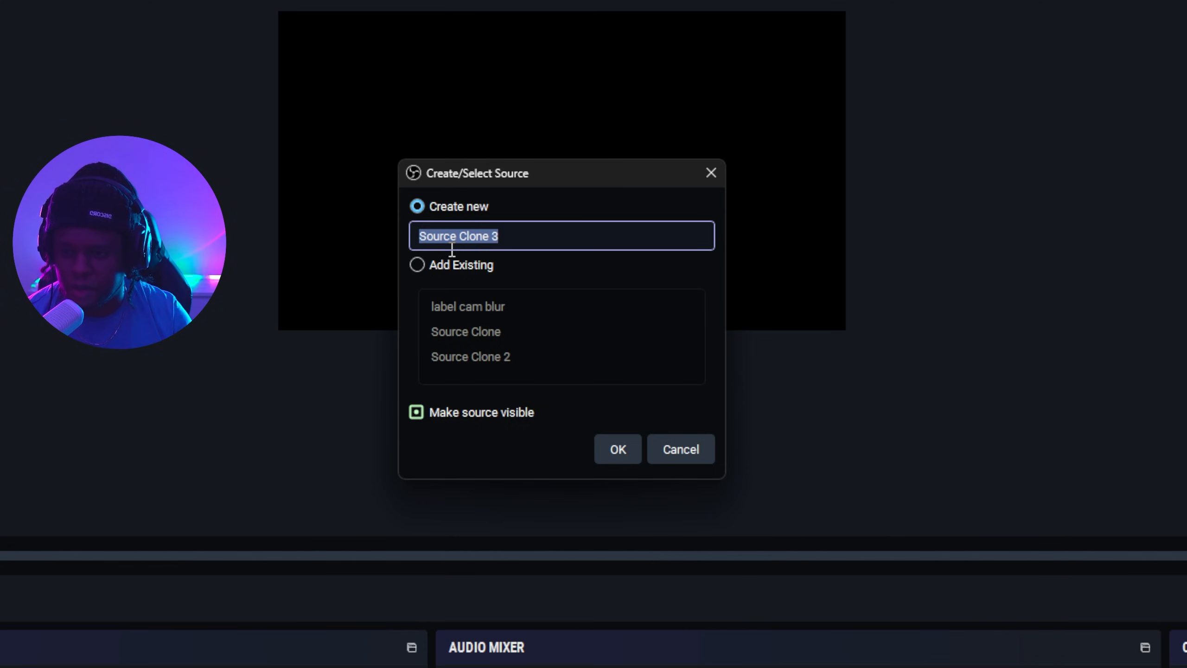
key(Return)
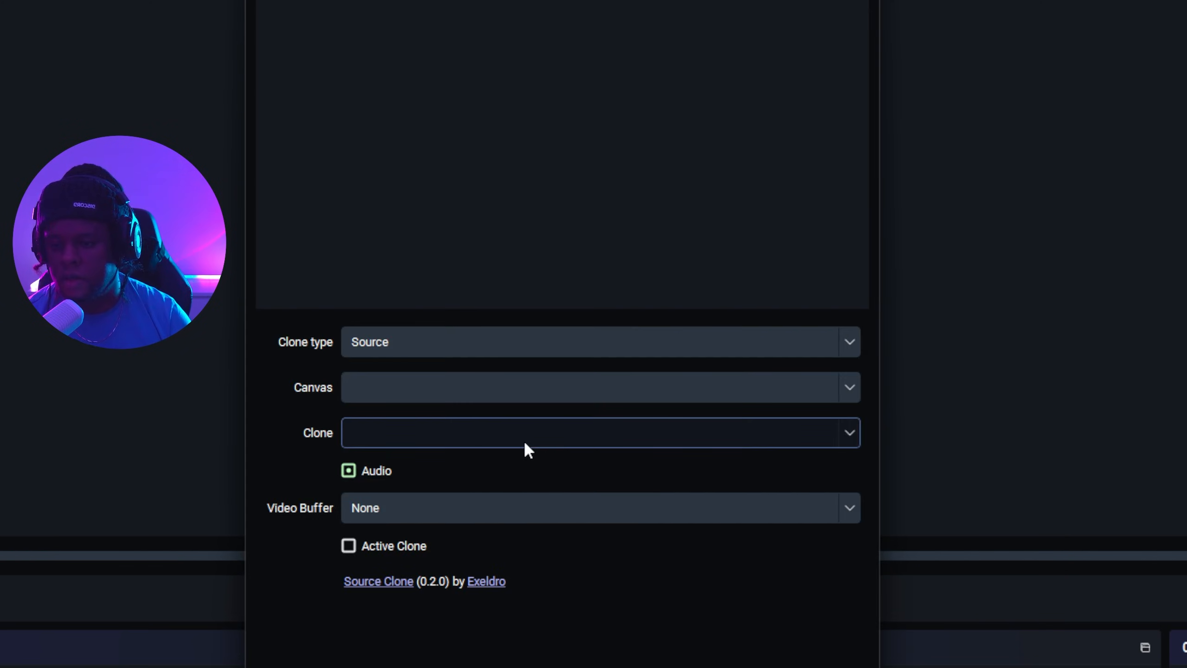
Set the clone's type to Source, its canvas to Main and its cloned item to Scene 3.
click(835, 349)
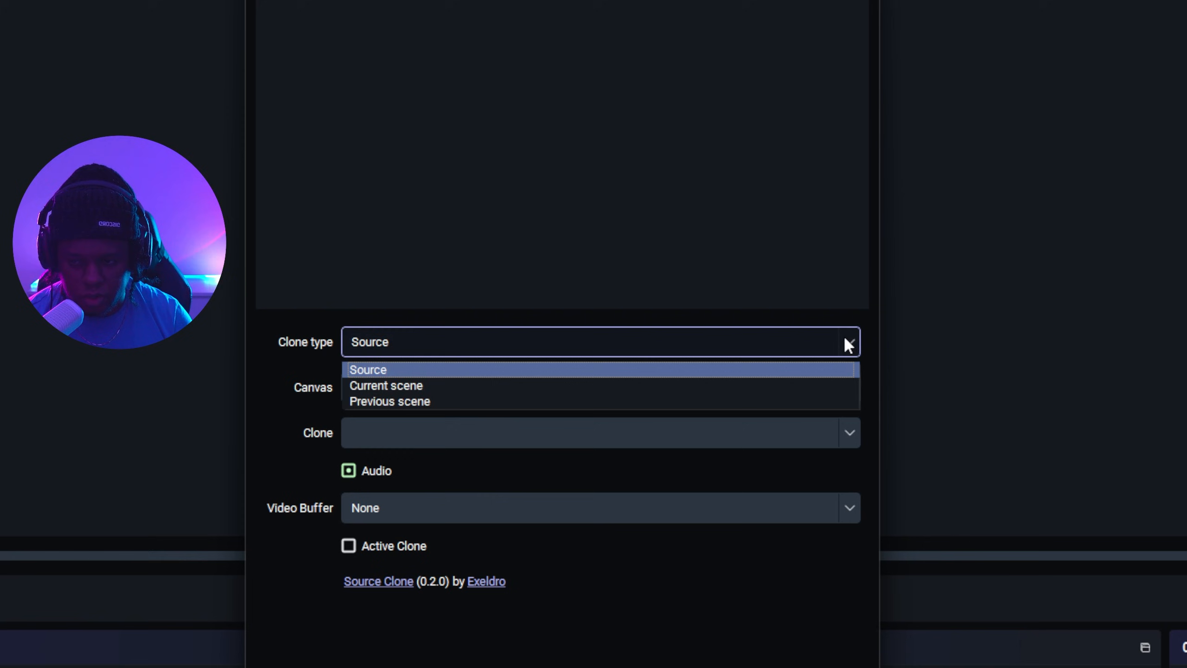
click(847, 343)
click(849, 388)
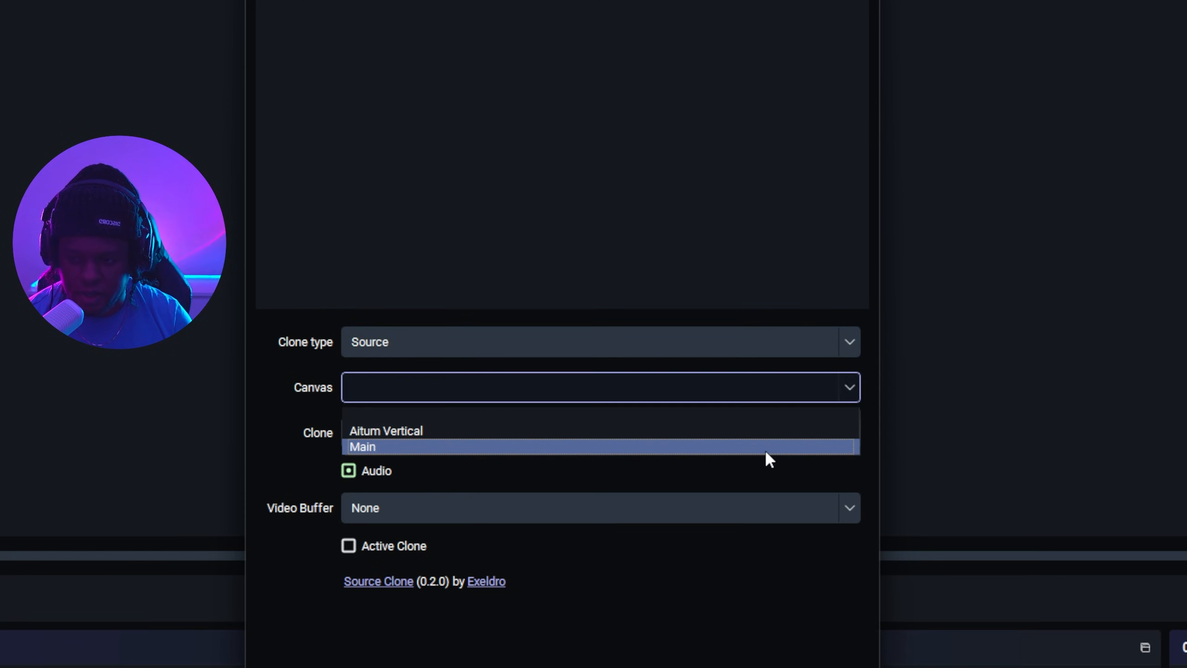
click(767, 448)
click(854, 438)
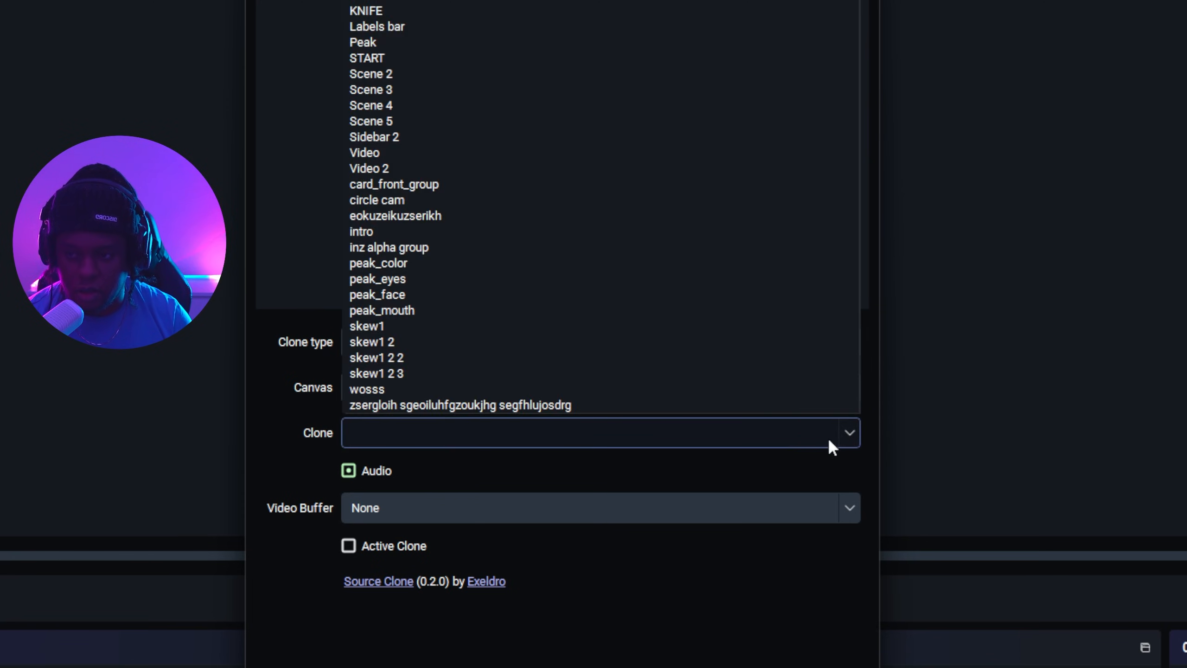
click(662, 88)
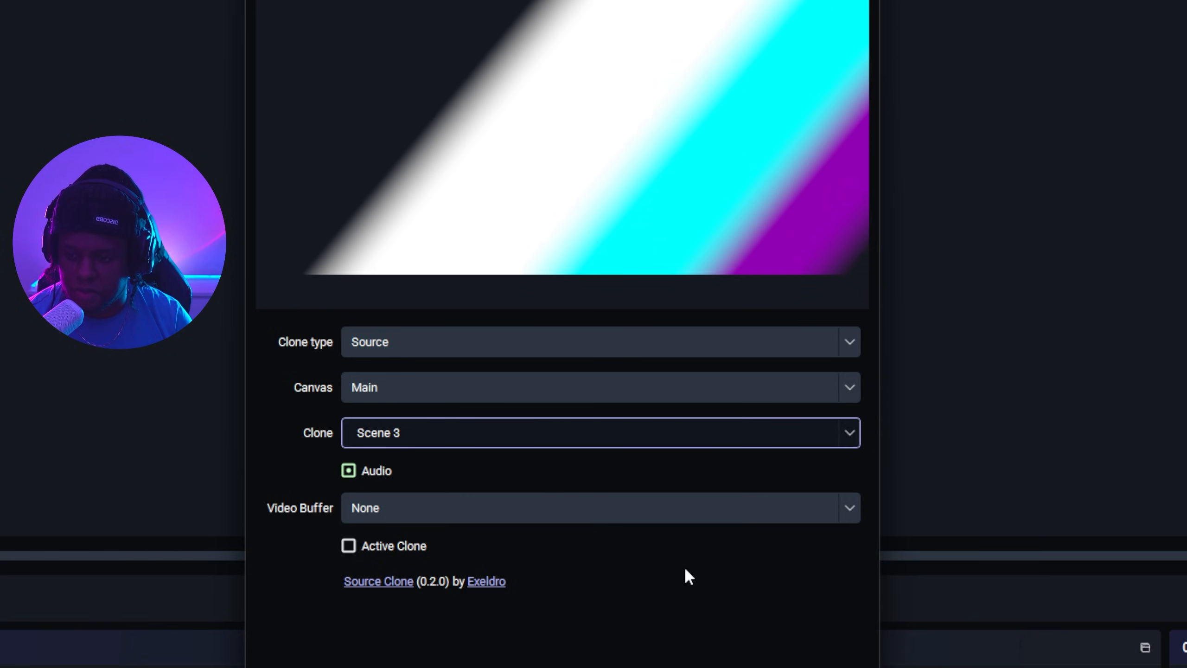
key(Return)
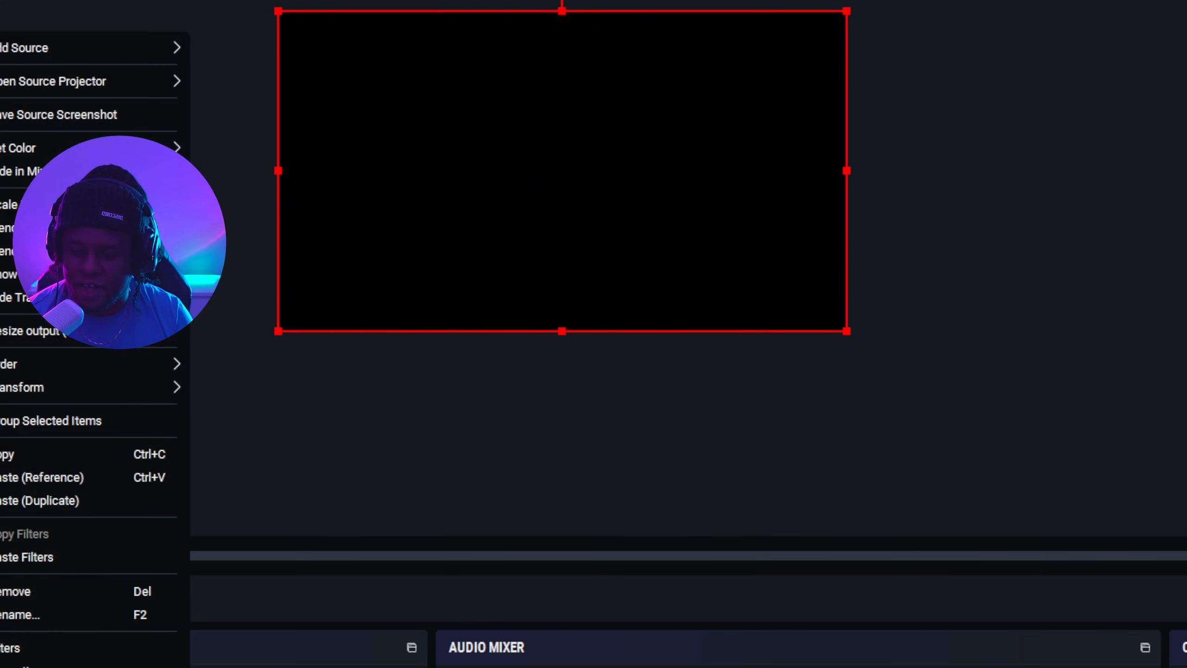
Add an Advanced Mask effect filter with its default name to the arc clone source.
click(9, 650)
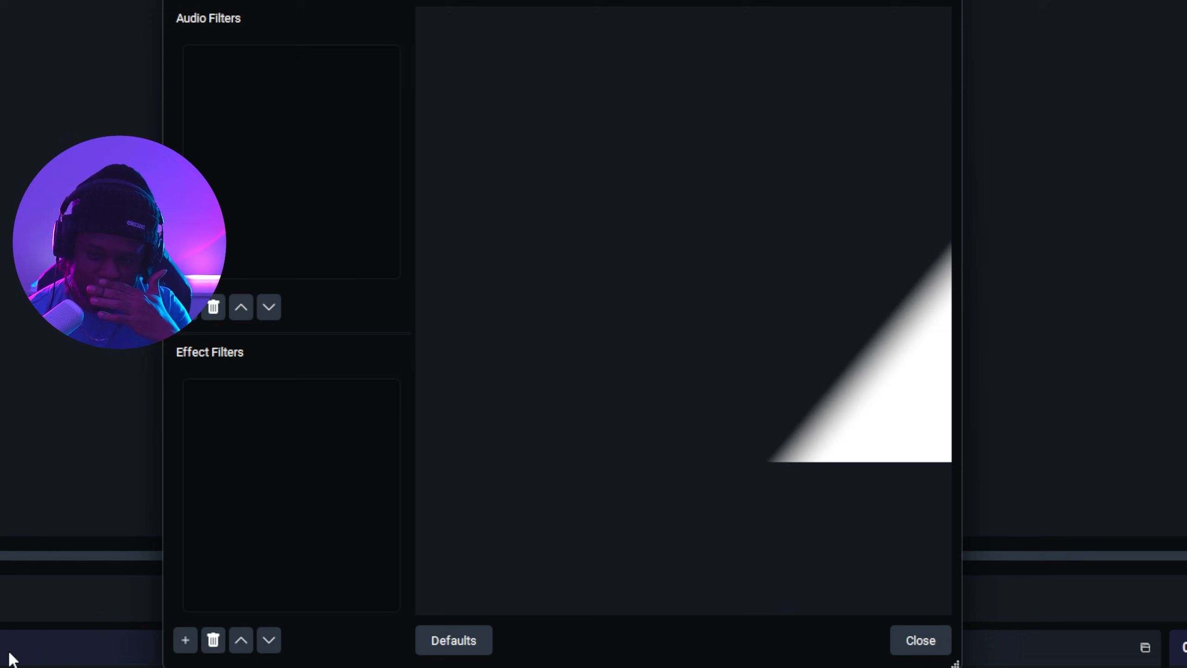
click(185, 641)
click(234, 1)
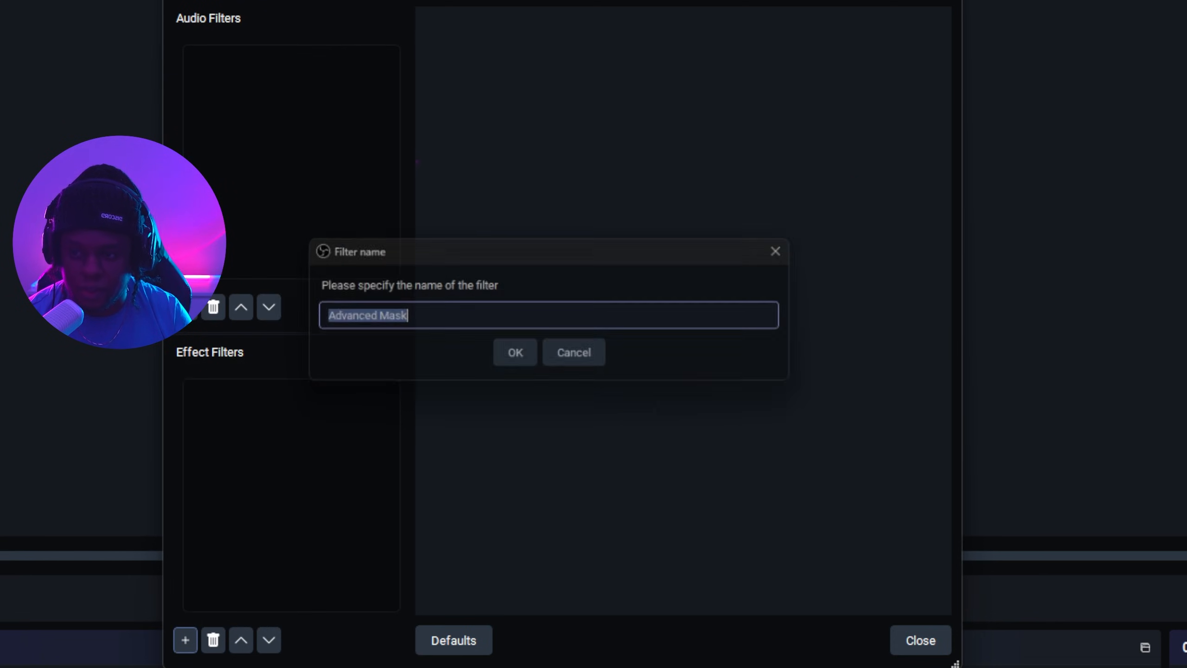
click(516, 357)
Set the rectangular alpha mask's width and height to 1320 px each.
drag(678, 1, 139, 0)
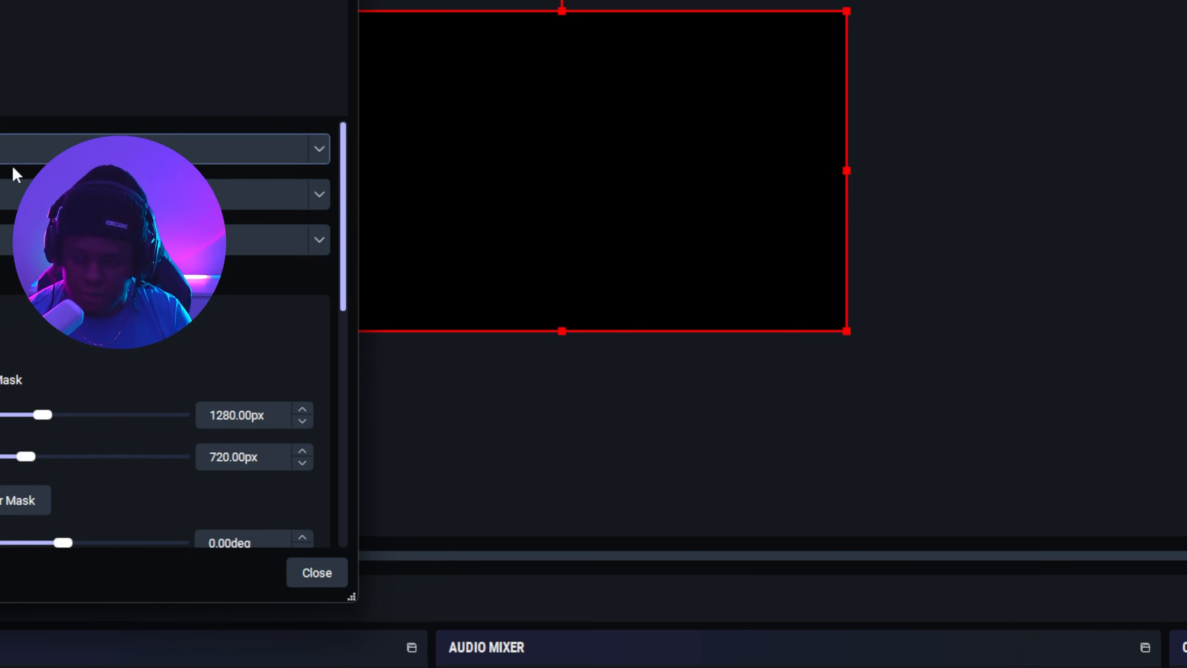
scroll(18, 234, down, 5)
drag(36, 360, 36, 361)
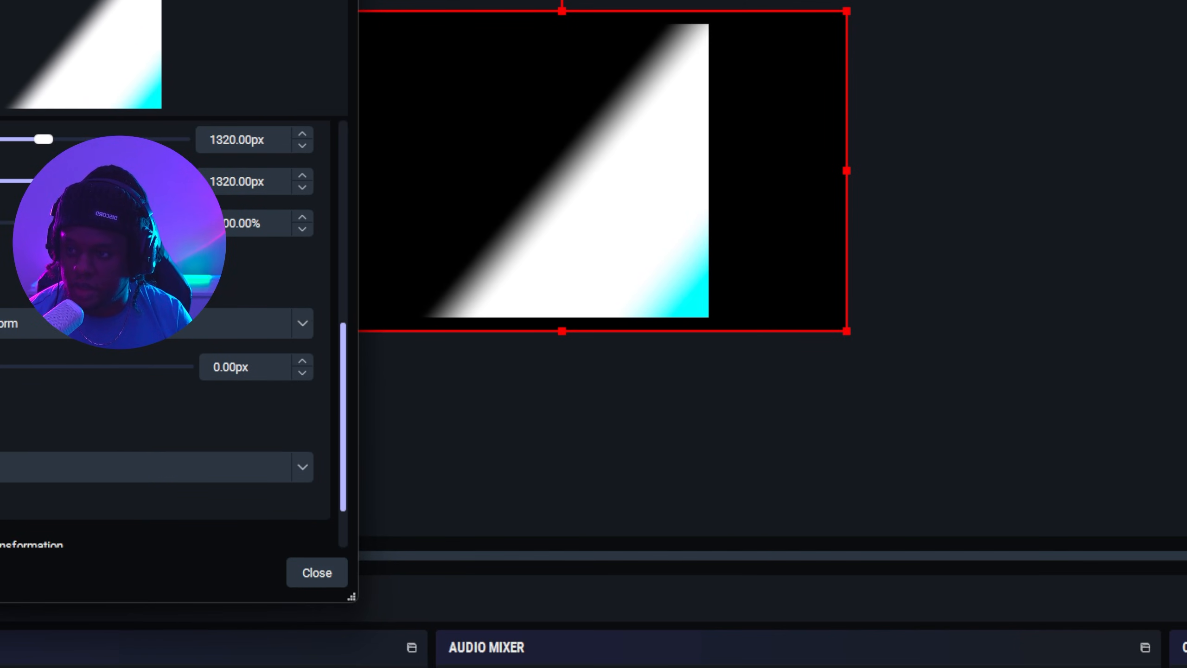
Round the mask's corners with a uniform corner radius of 128 px.
drag(0, 0, 627, 30)
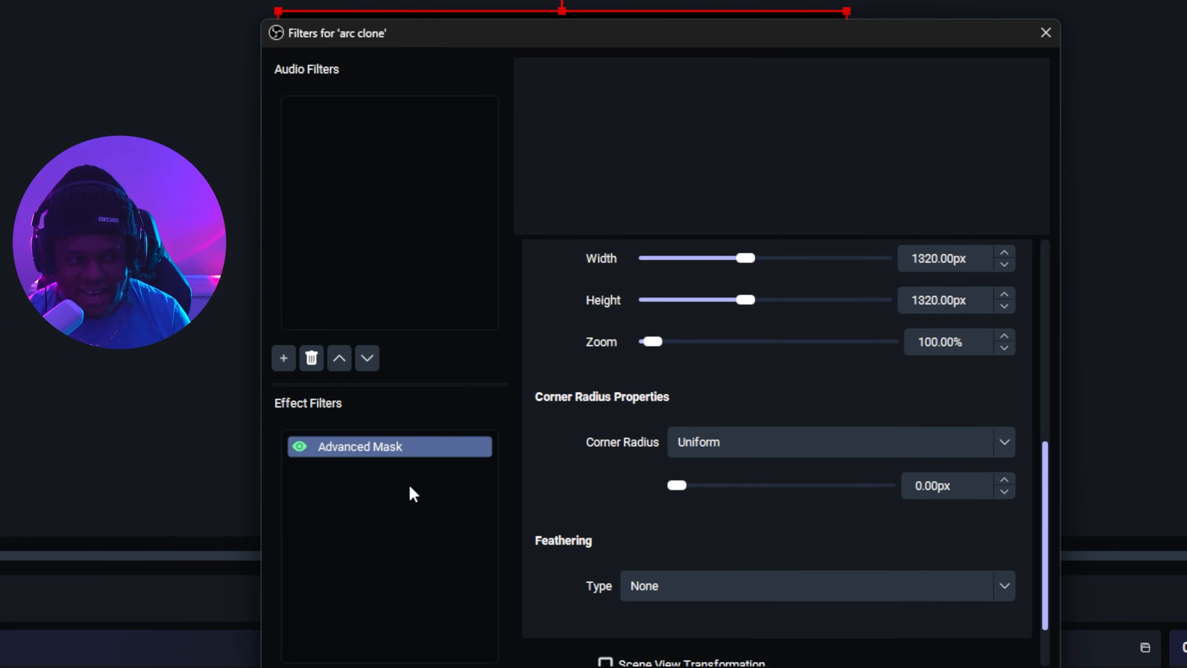
scroll(556, 397, up, 3)
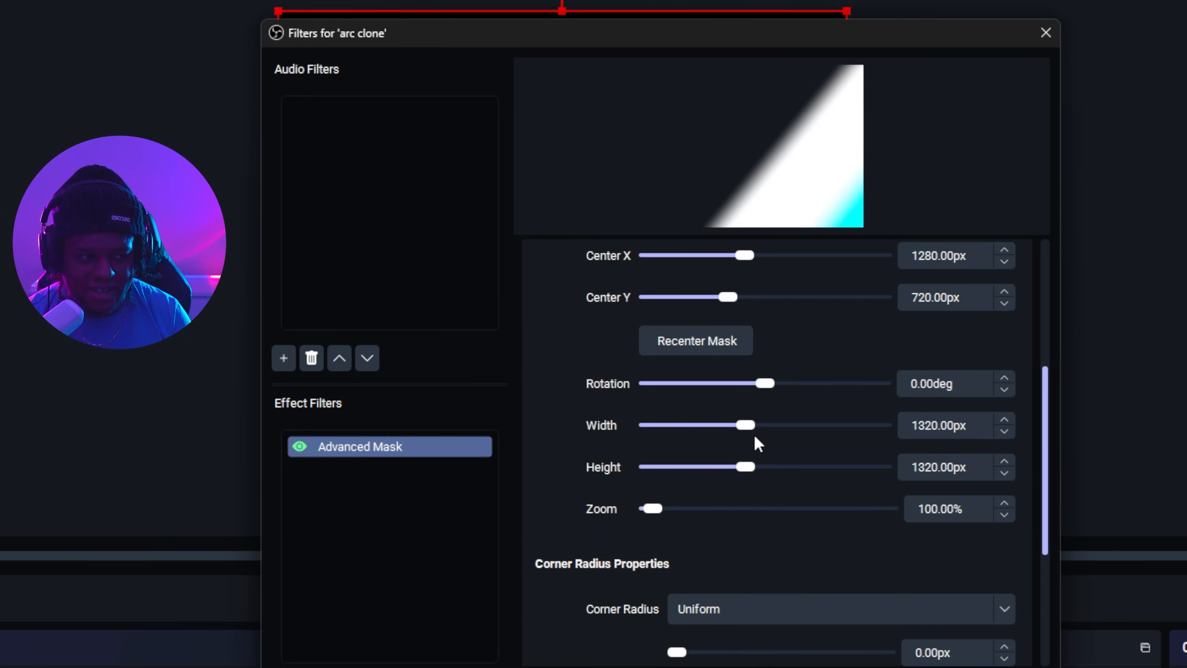
scroll(681, 473, down, 3)
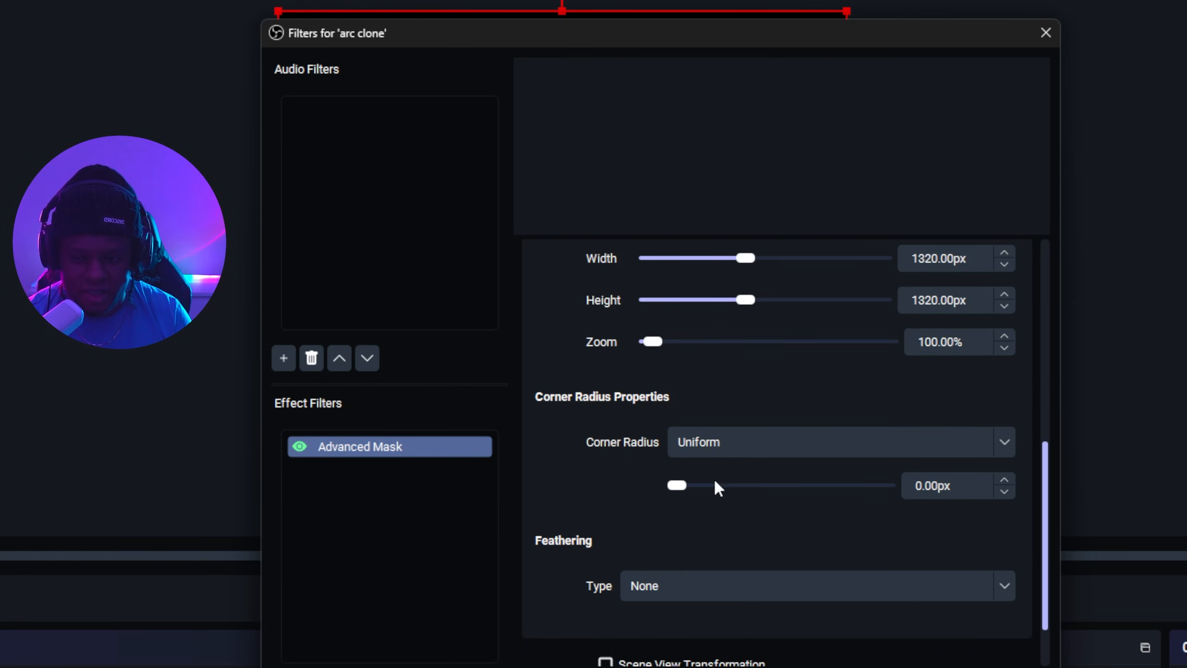
drag(684, 484, 704, 486)
Duplicate the Advanced Mask filter under the name Advanced Mask 2.
right_click(372, 444)
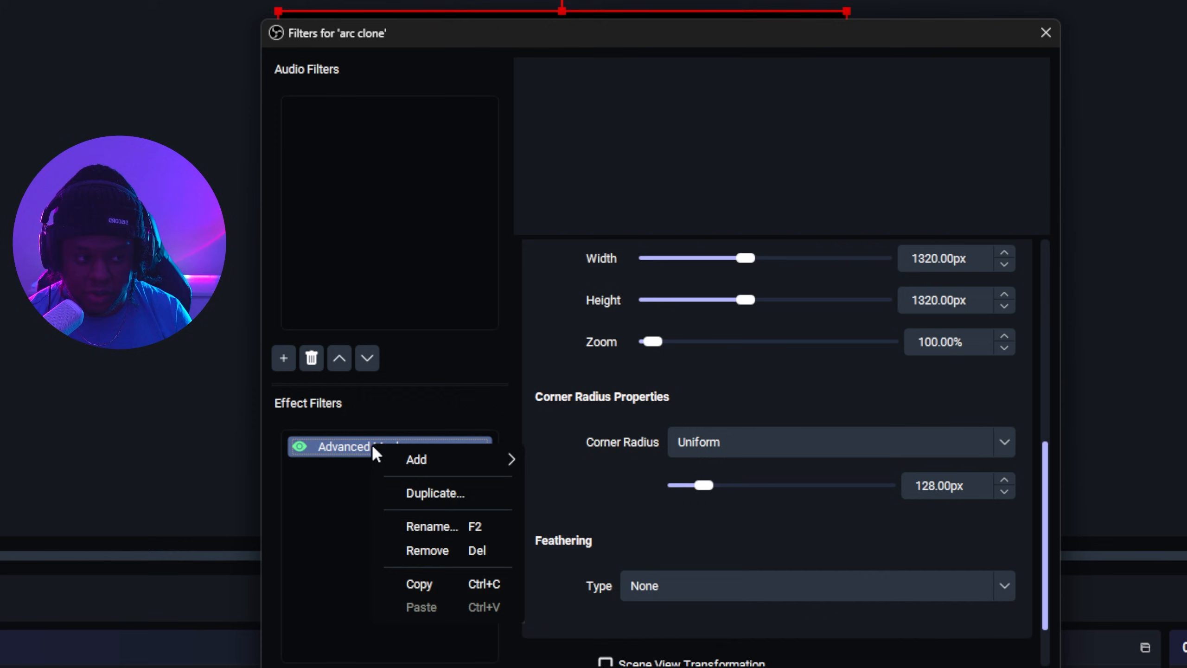
click(434, 494)
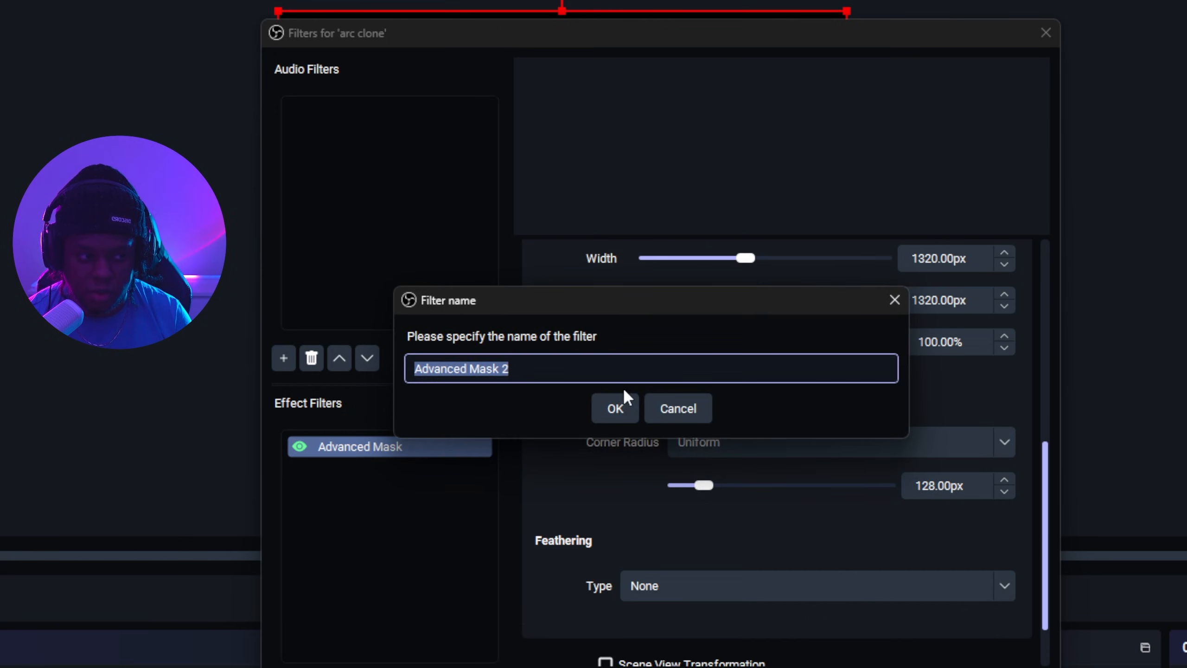
click(615, 405)
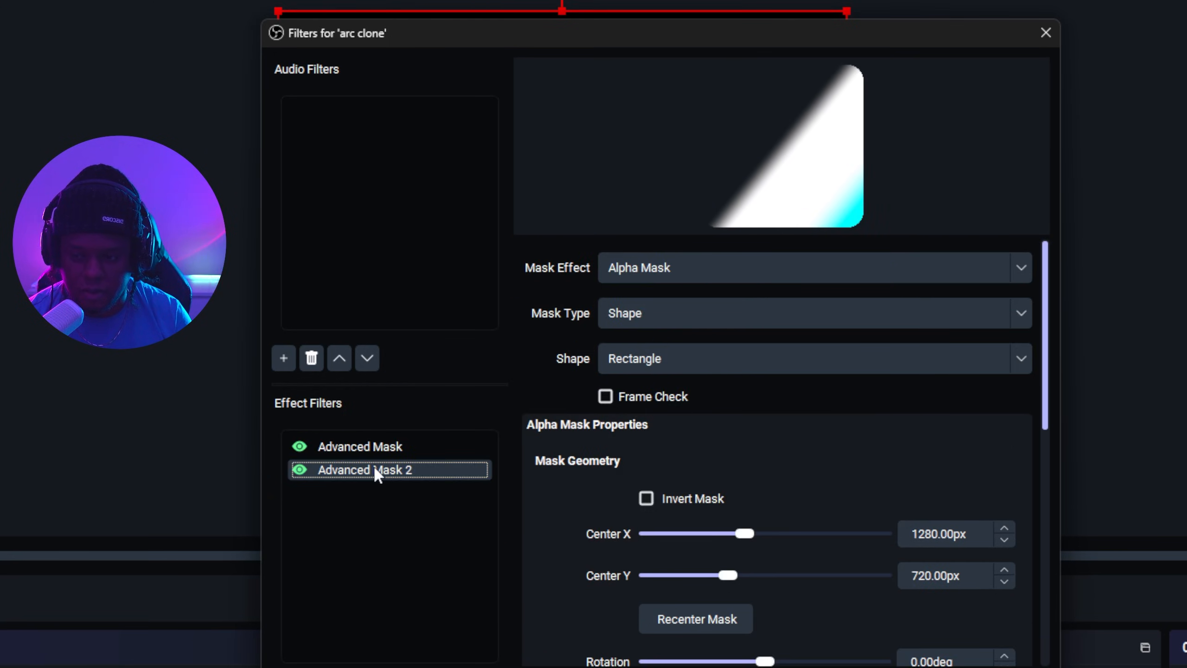
Invert the Advanced Mask 2 filter and shrink its width and height to 1283 px each.
click(647, 498)
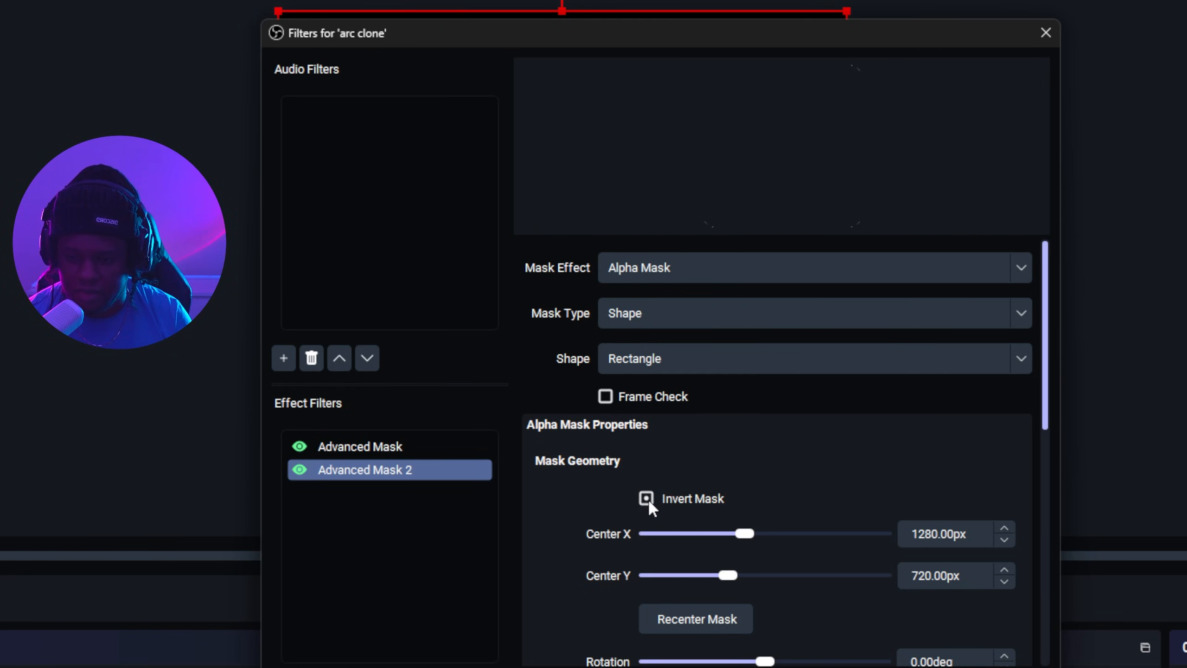
scroll(596, 509, down, 3)
scroll(596, 519, down, 1)
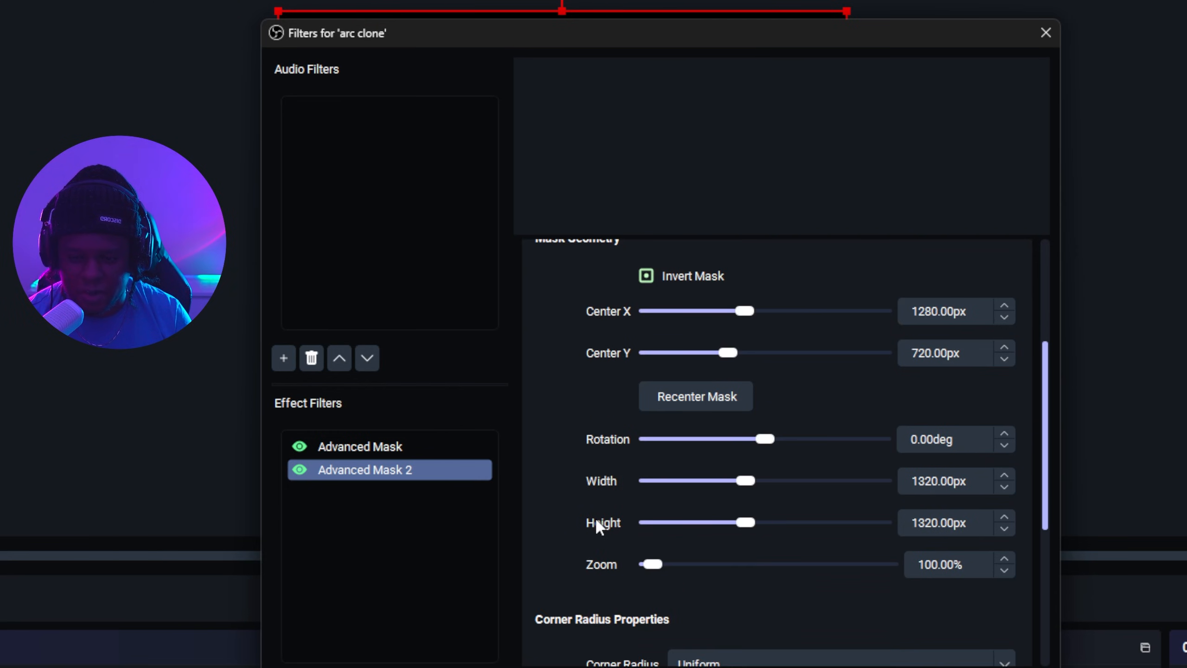
click(929, 488)
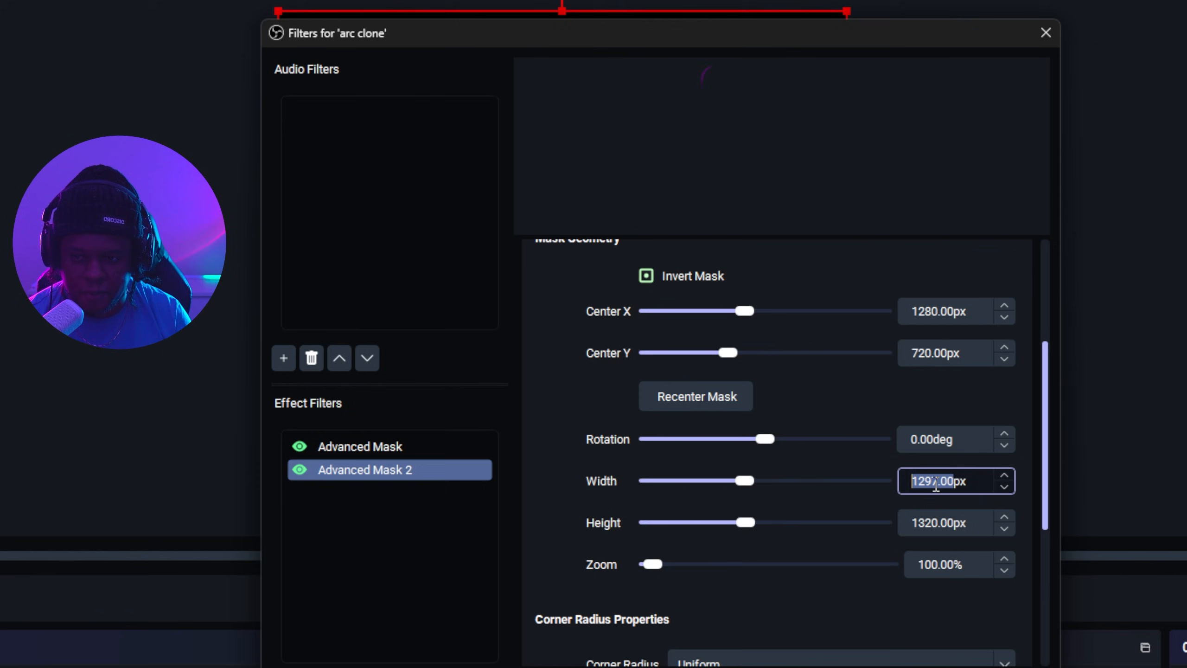
click(927, 515)
scroll(927, 514, down, 5)
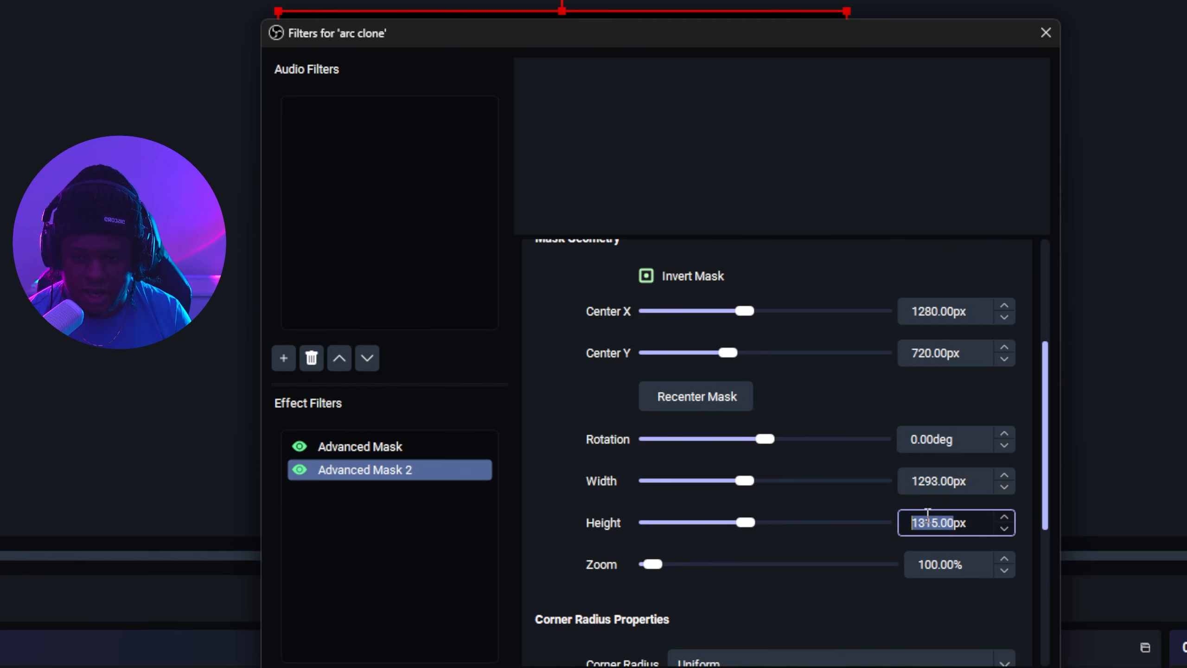
scroll(928, 515, down, 10)
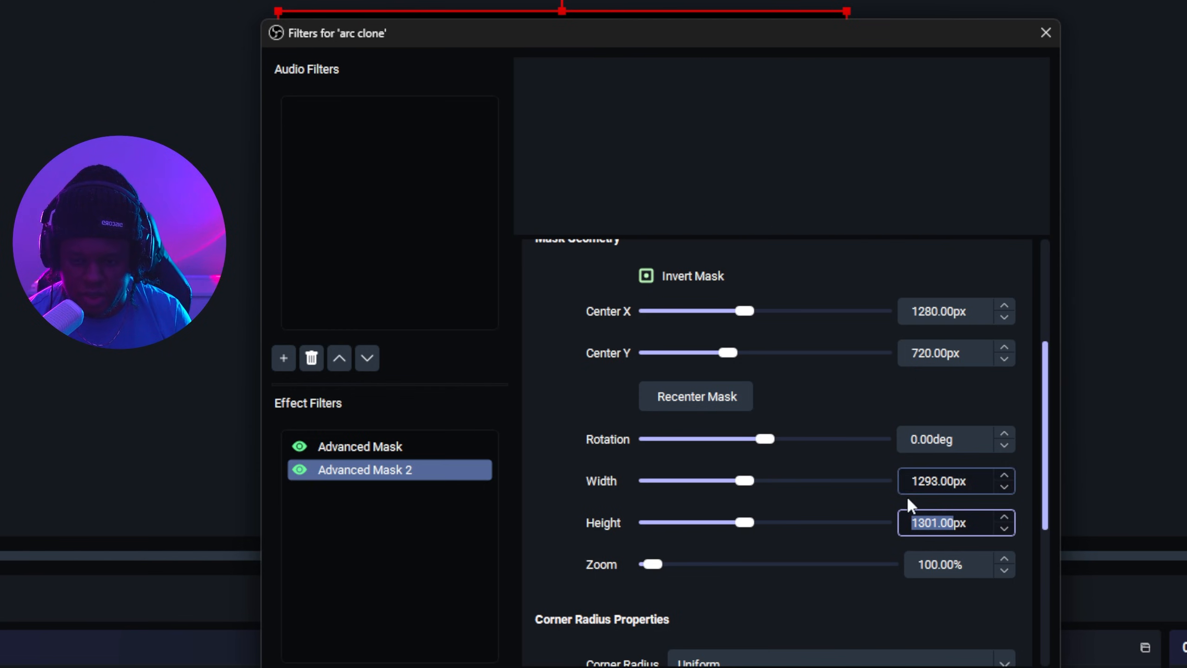
click(925, 483)
scroll(926, 482, down, 3)
scroll(926, 481, down, 4)
click(926, 524)
scroll(926, 526, down, 3)
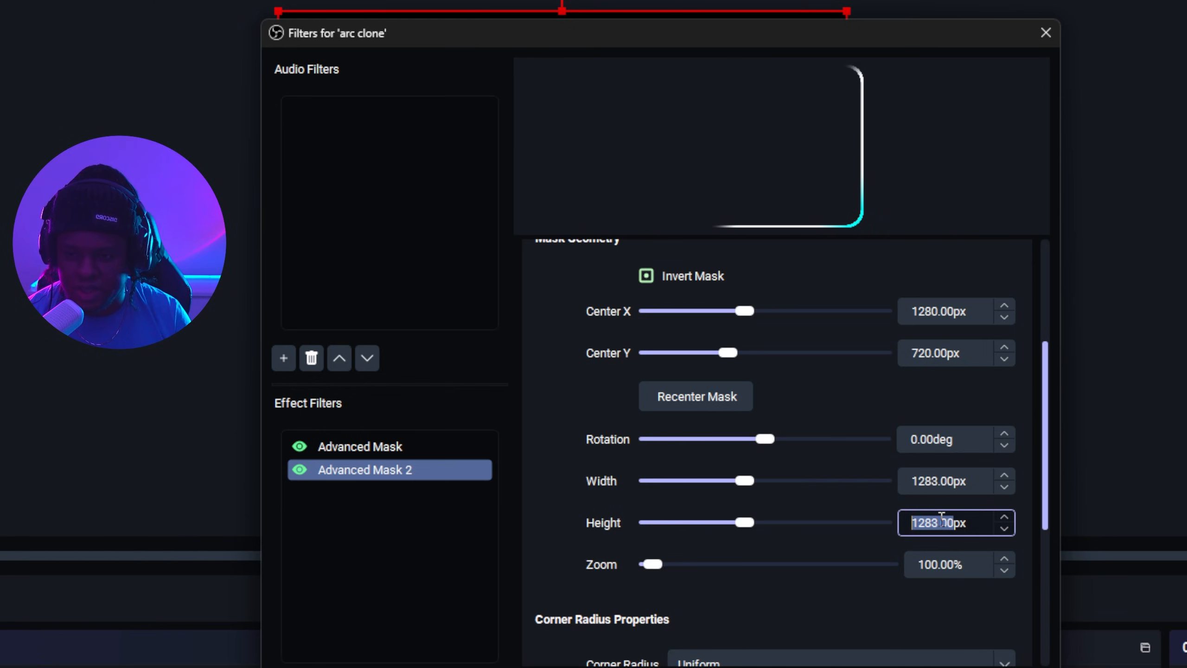
Thicken the outline by reducing the inner mask to 1202 px wide and 1196 px high, and shift its horizontal center.
scroll(938, 520, down, 20)
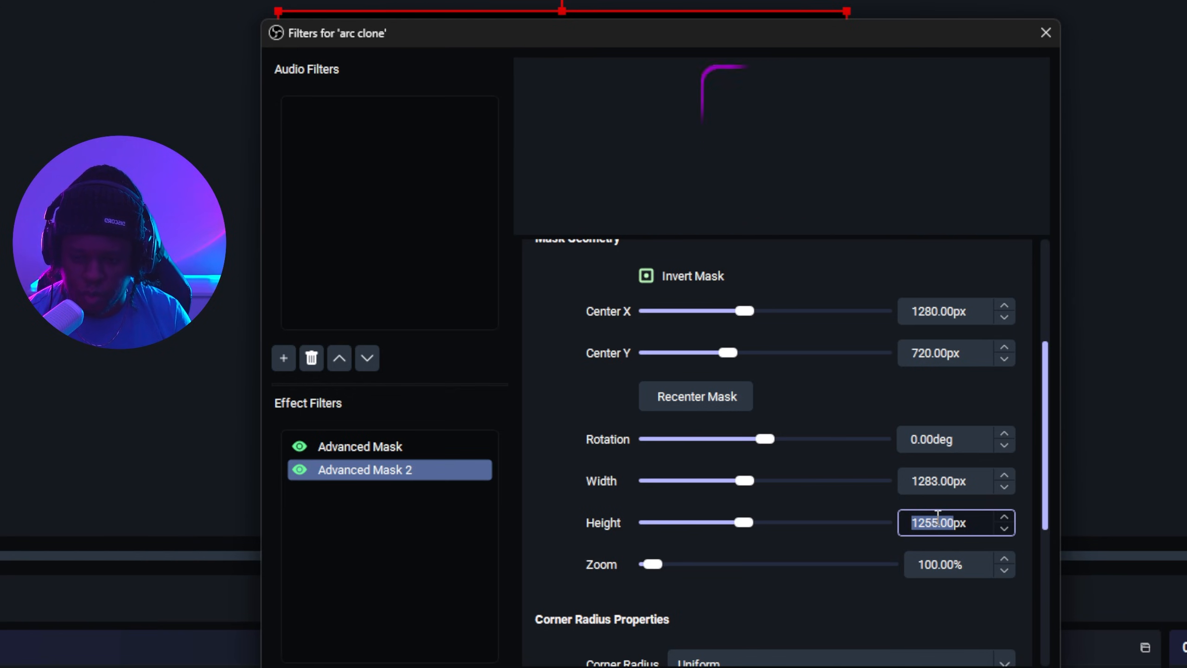
scroll(938, 519, down, 20)
scroll(927, 482, down, 20)
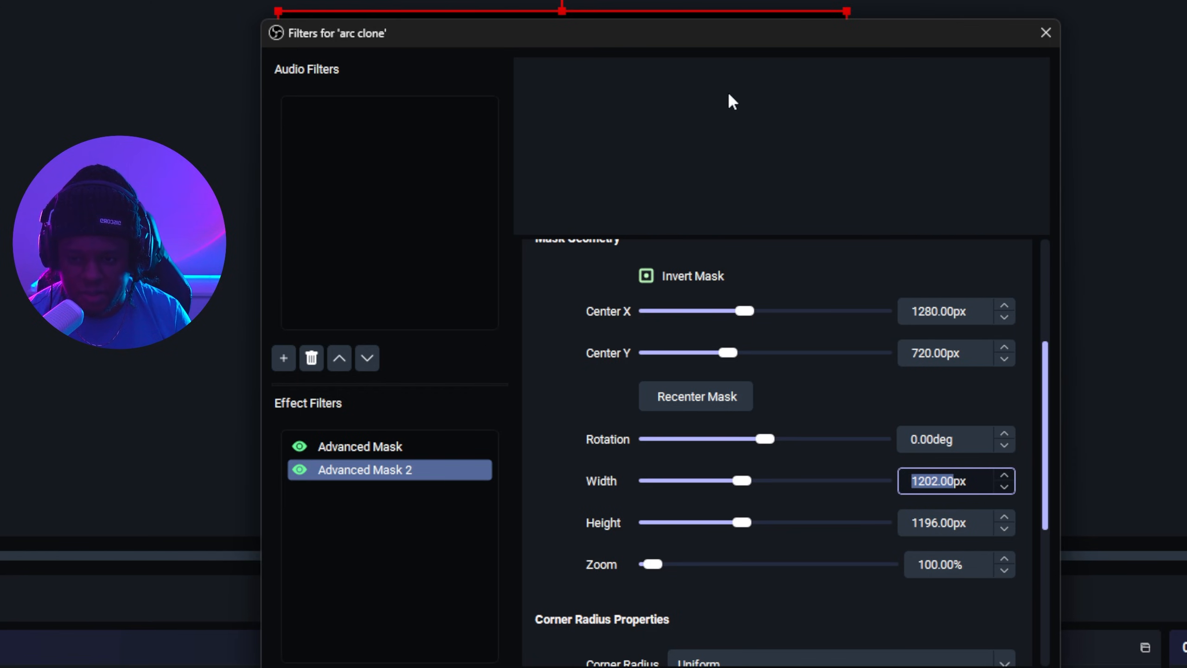
drag(743, 311, 752, 314)
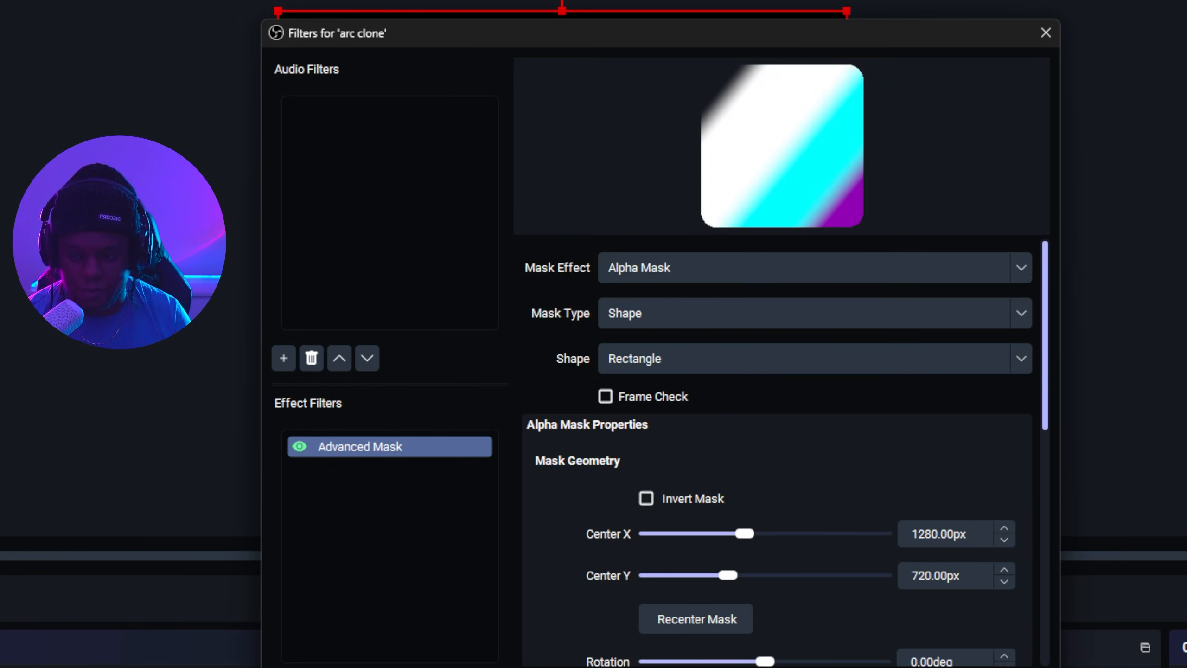
Replace the remaining Advanced Mask filter on the arc clone with a fresh one under its default name.
key(Delete)
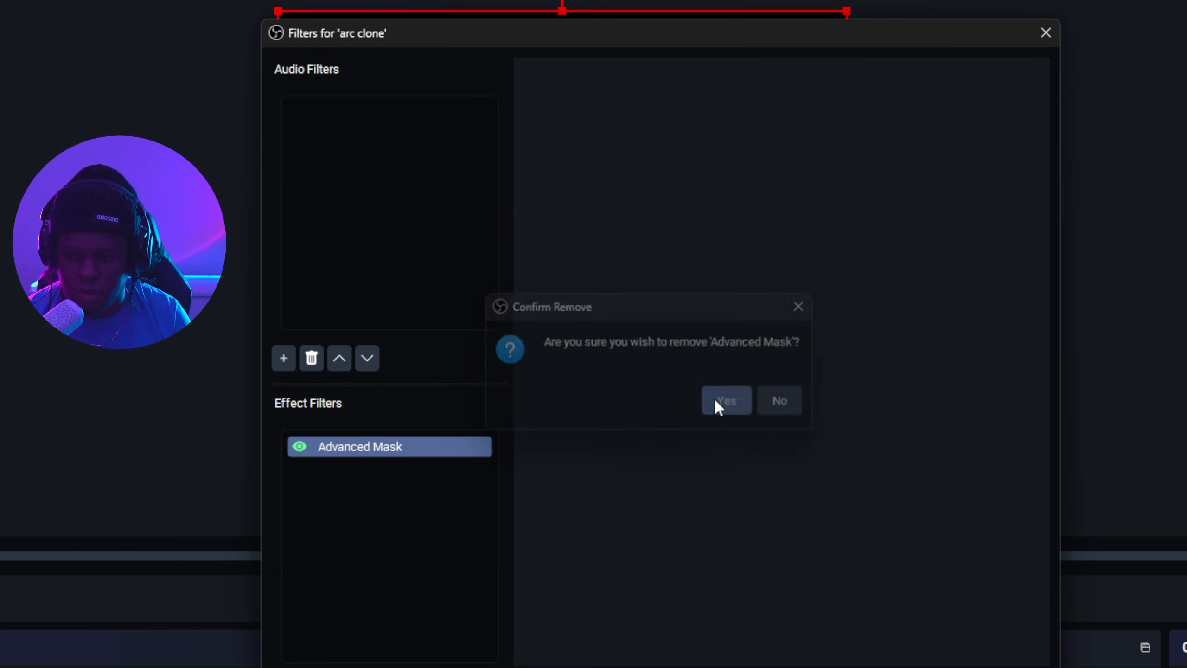
click(716, 402)
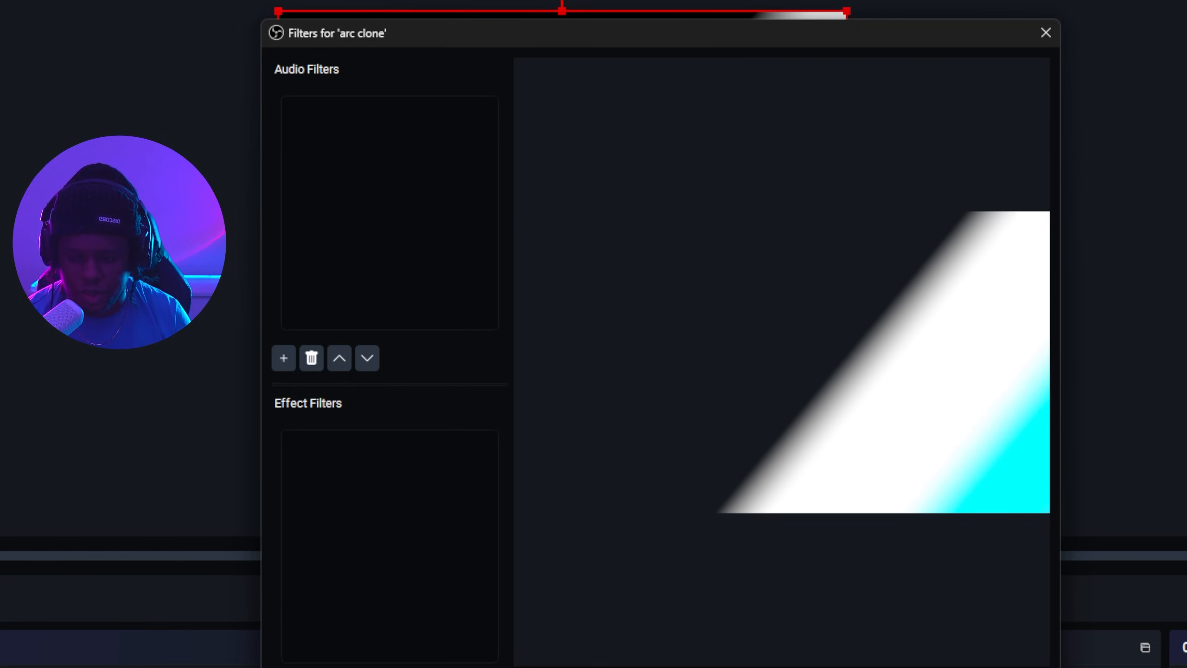
click(337, 1)
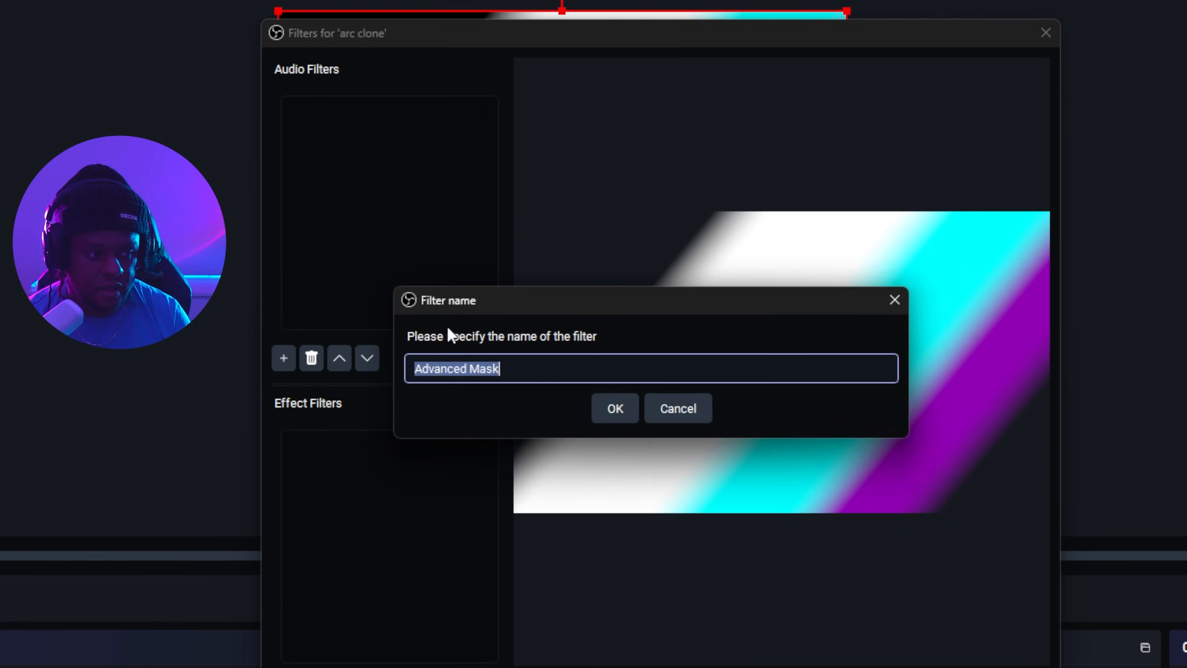
click(607, 404)
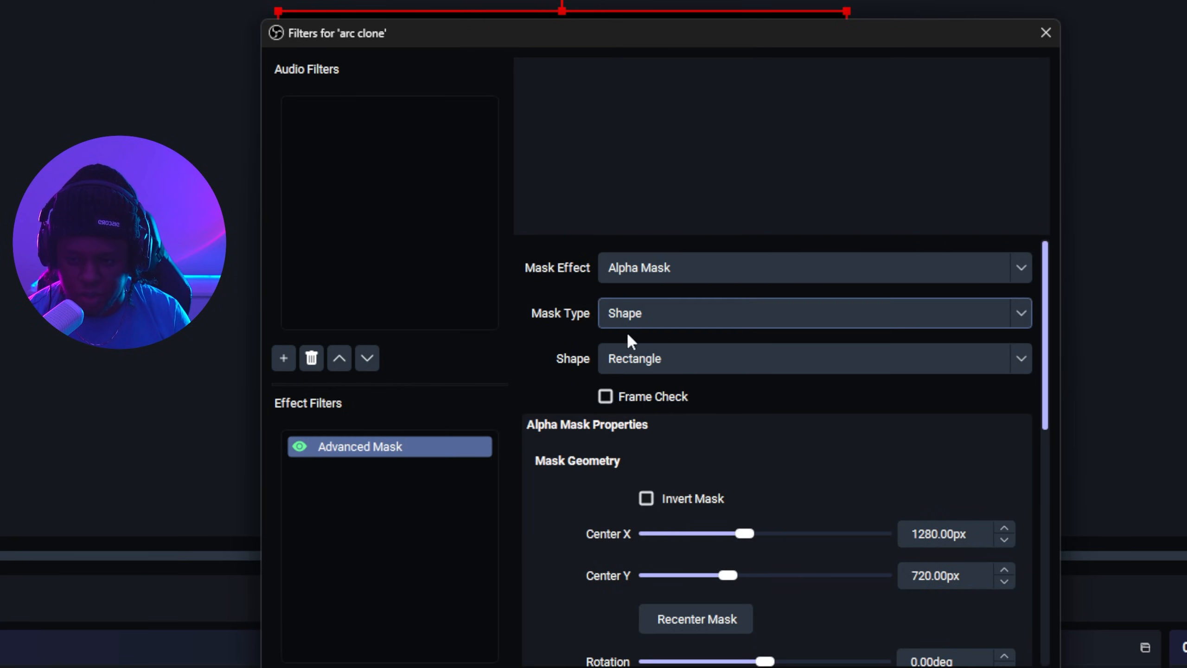
Change the alpha mask's shape to Circle with a radius of 724 px.
click(748, 361)
click(712, 401)
scroll(701, 510, down, 2)
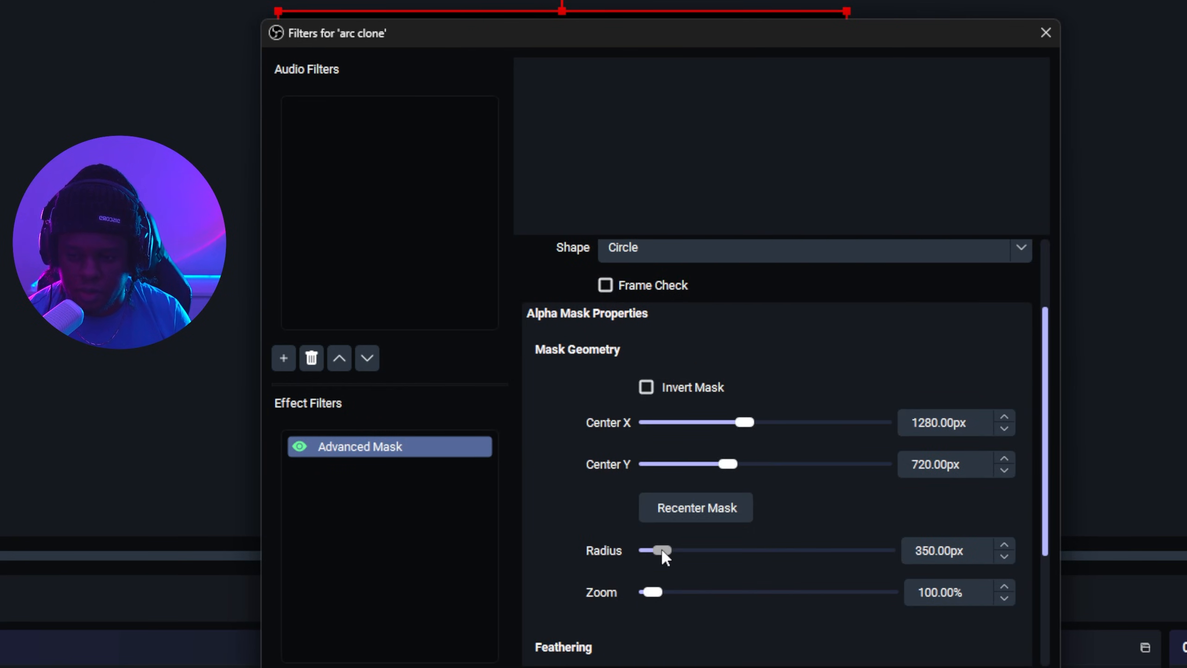
drag(666, 551, 678, 552)
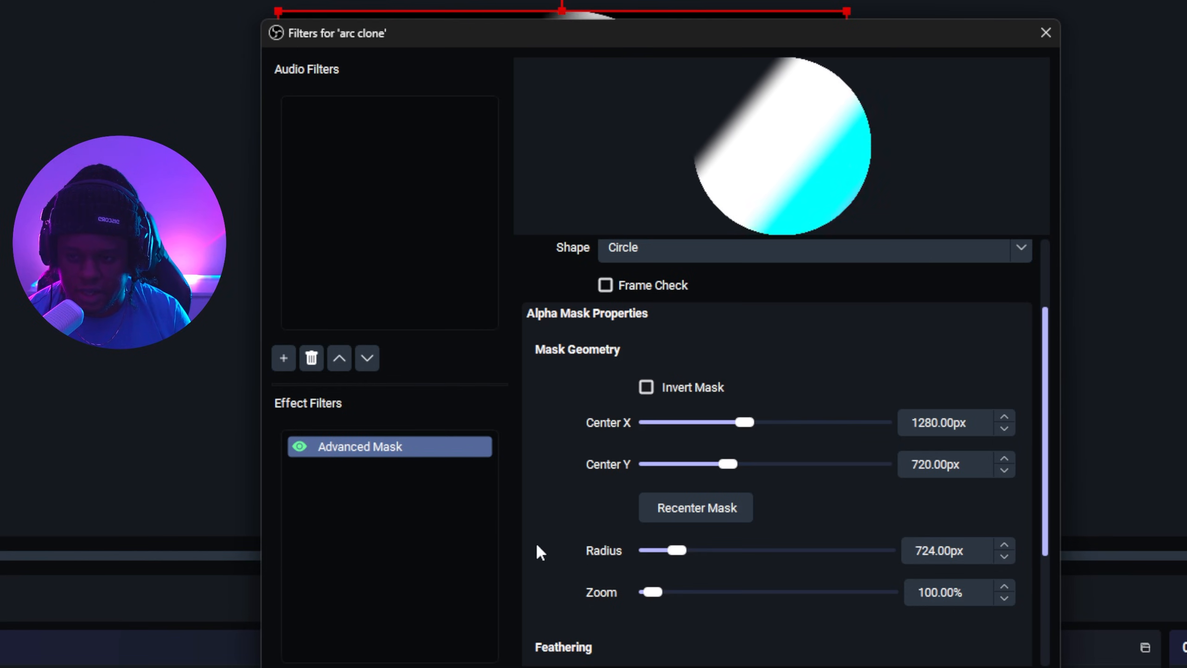
Duplicate the circular mask filter under the name Advanced Mask 2.
right_click(381, 449)
click(418, 495)
click(614, 404)
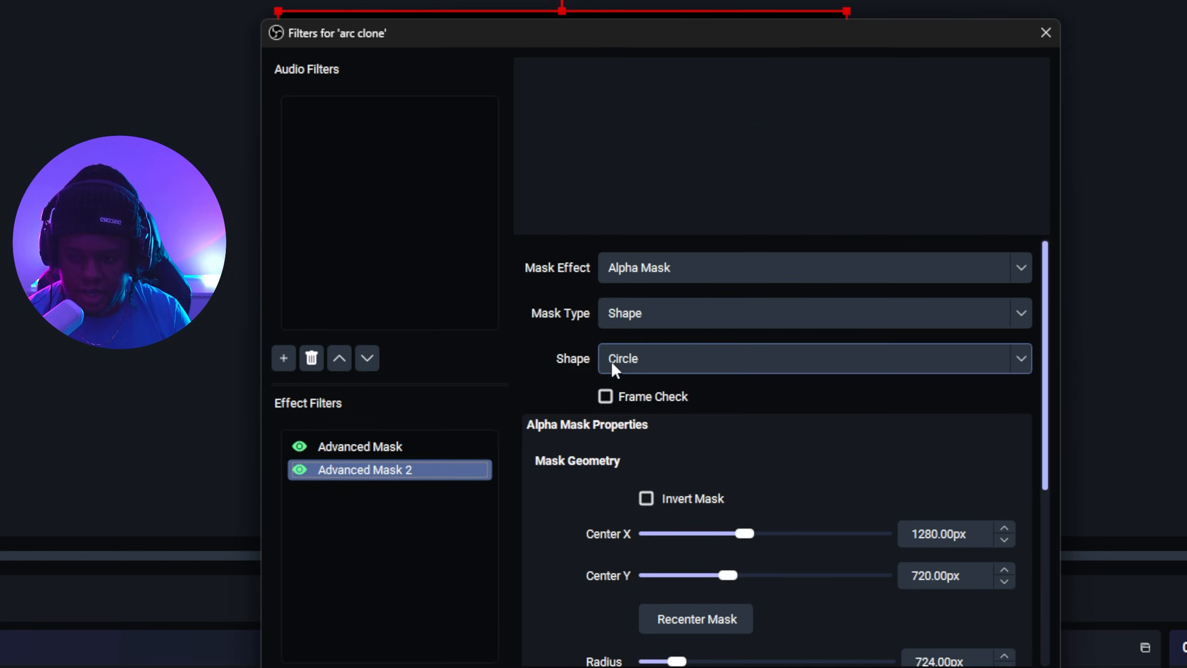
Invert the duplicated circle mask and set its radius to 699 px to leave a thin ring.
click(647, 497)
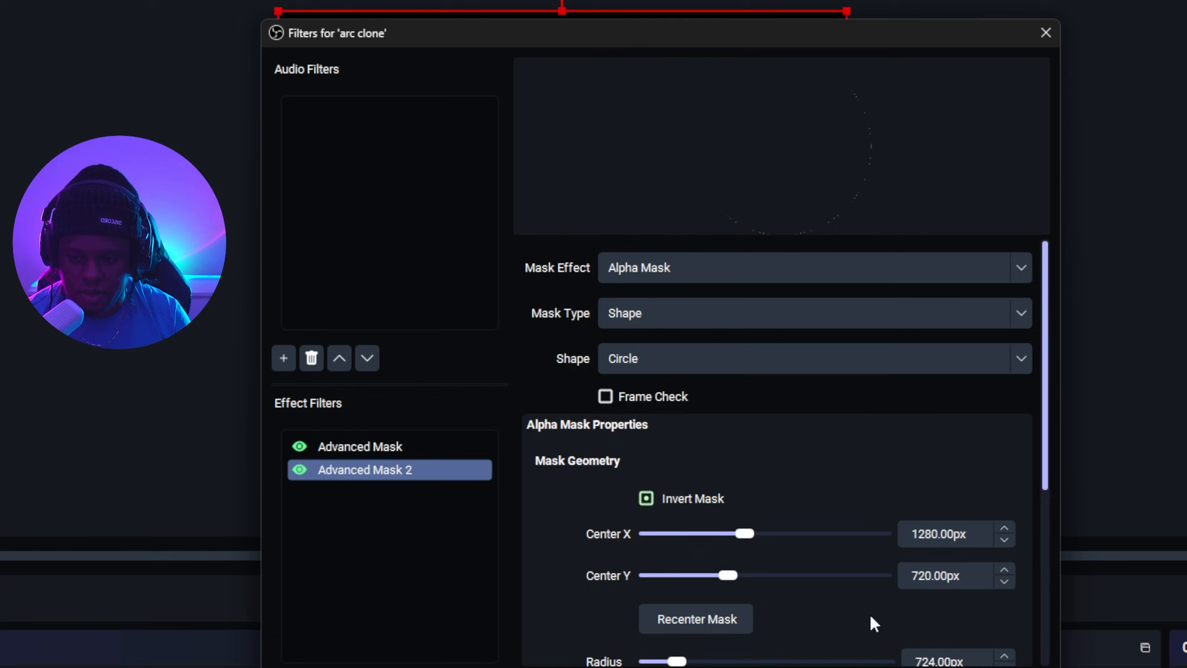
scroll(870, 614, down, 5)
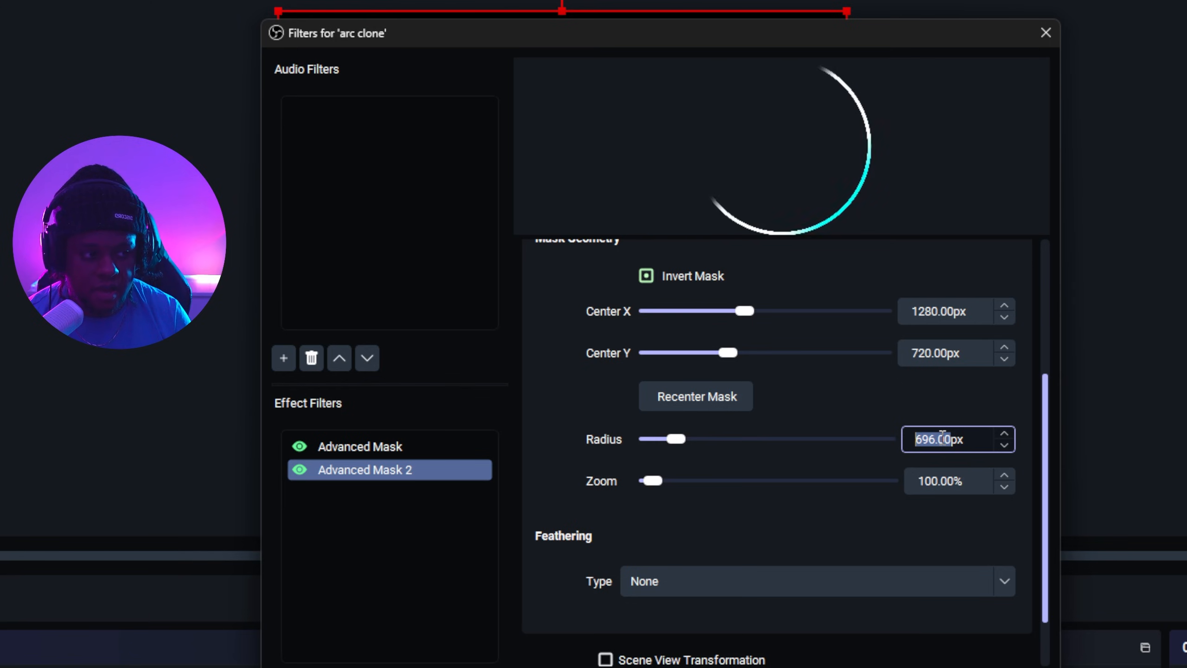
scroll(942, 435, up, 3)
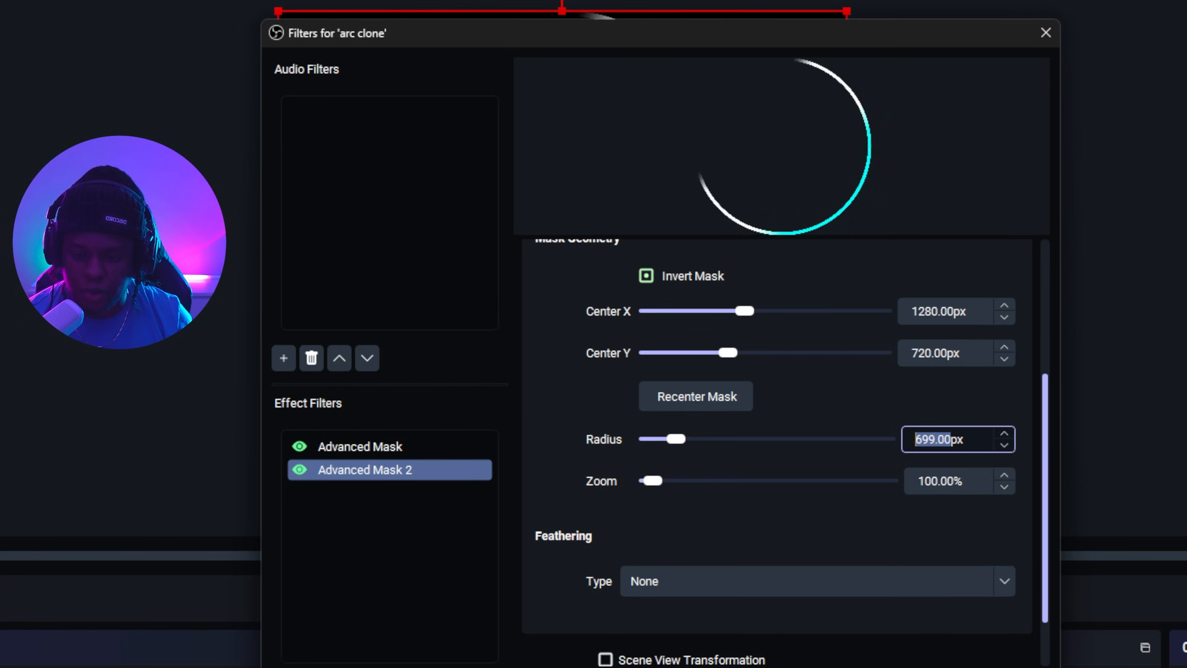
key(Escape)
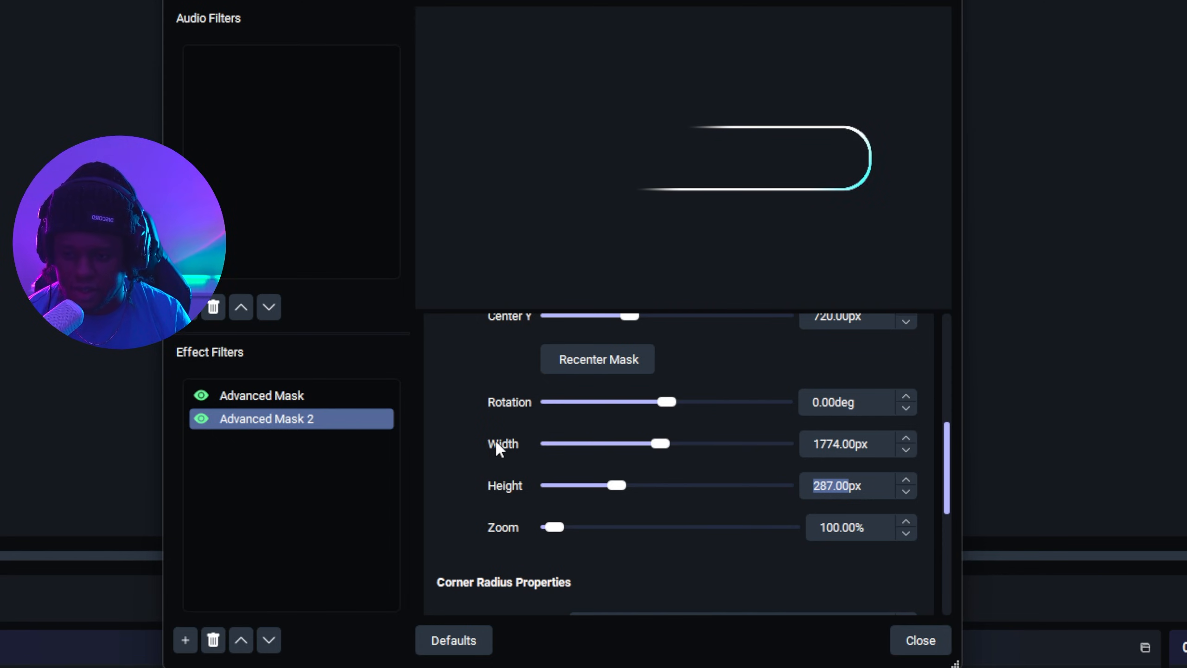
Make the inverted second mask a circle offset to a Center X of 1415 px, with a radius of 698 px.
scroll(482, 472, down, 3)
scroll(486, 461, up, 4)
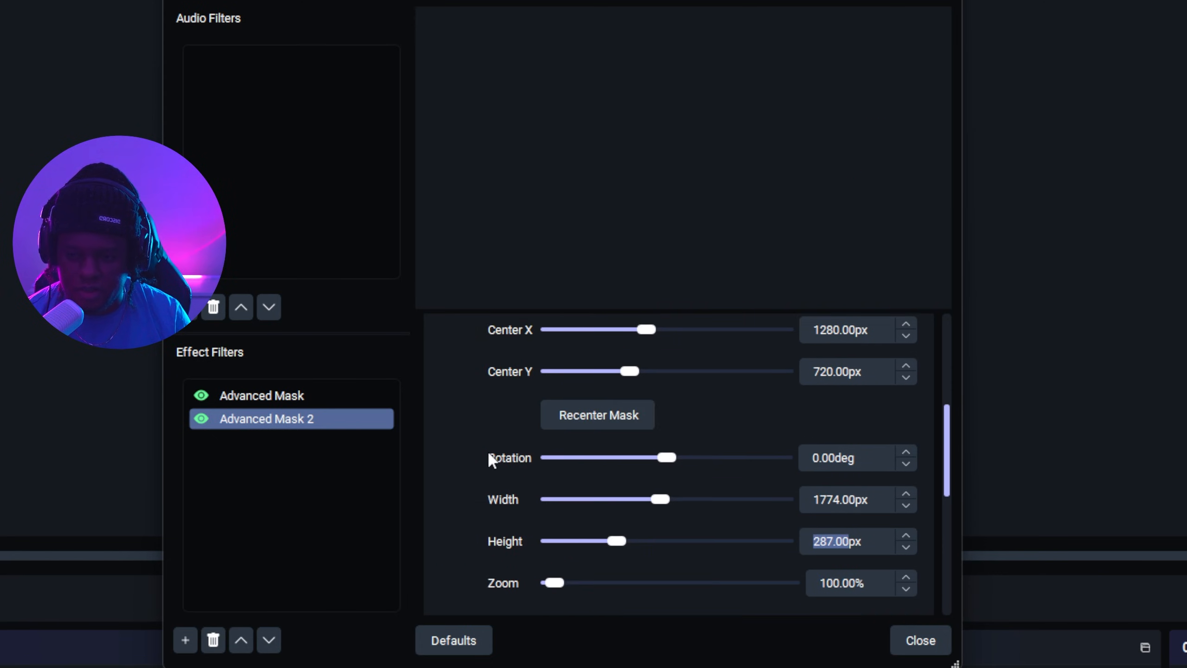
scroll(489, 454, up, 2)
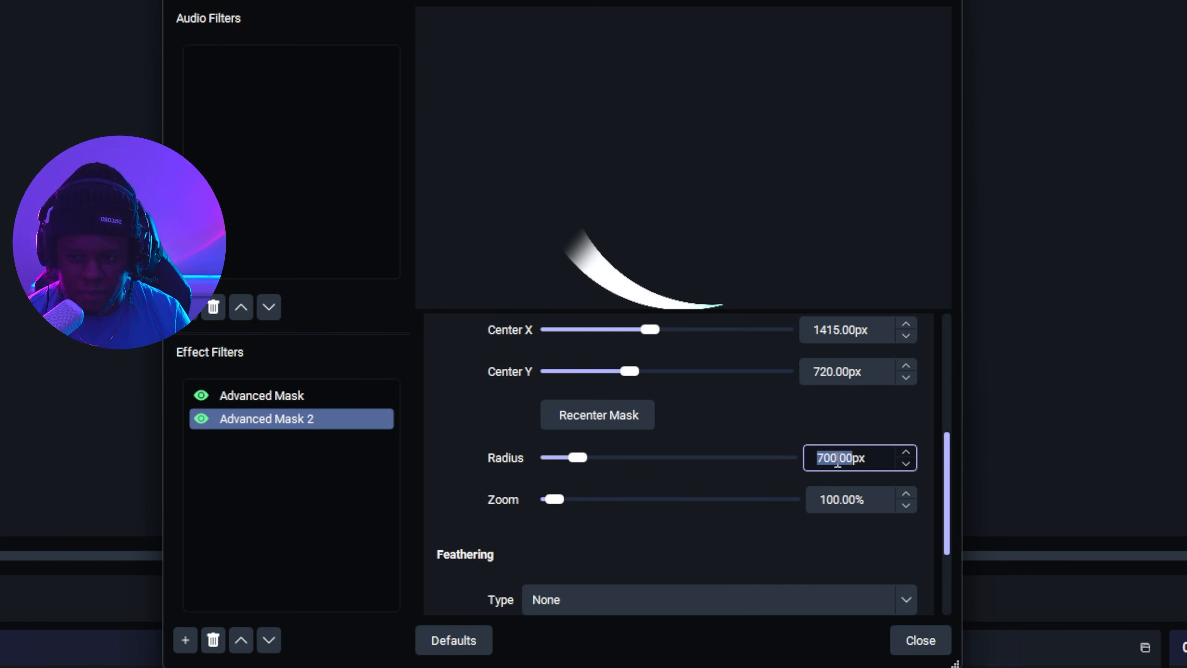
scroll(837, 461, down, 2)
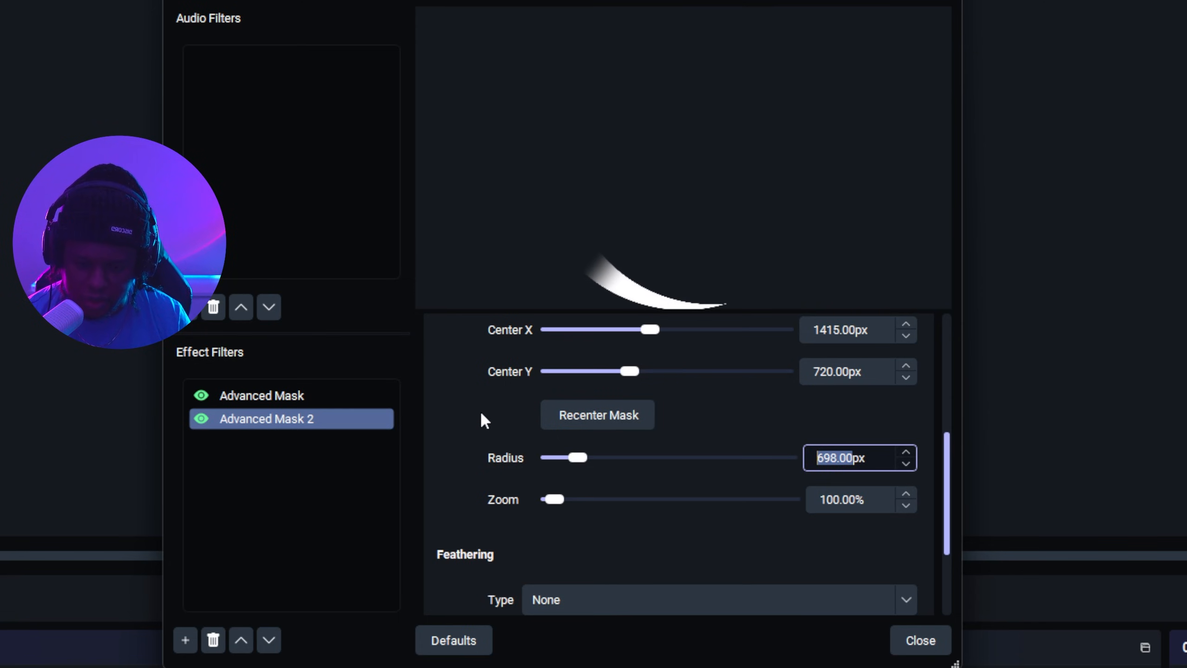
Switch the second mask's shape to Squircle/Superellipse/Superformula and invert it.
scroll(480, 416, up, 4)
scroll(481, 415, up, 3)
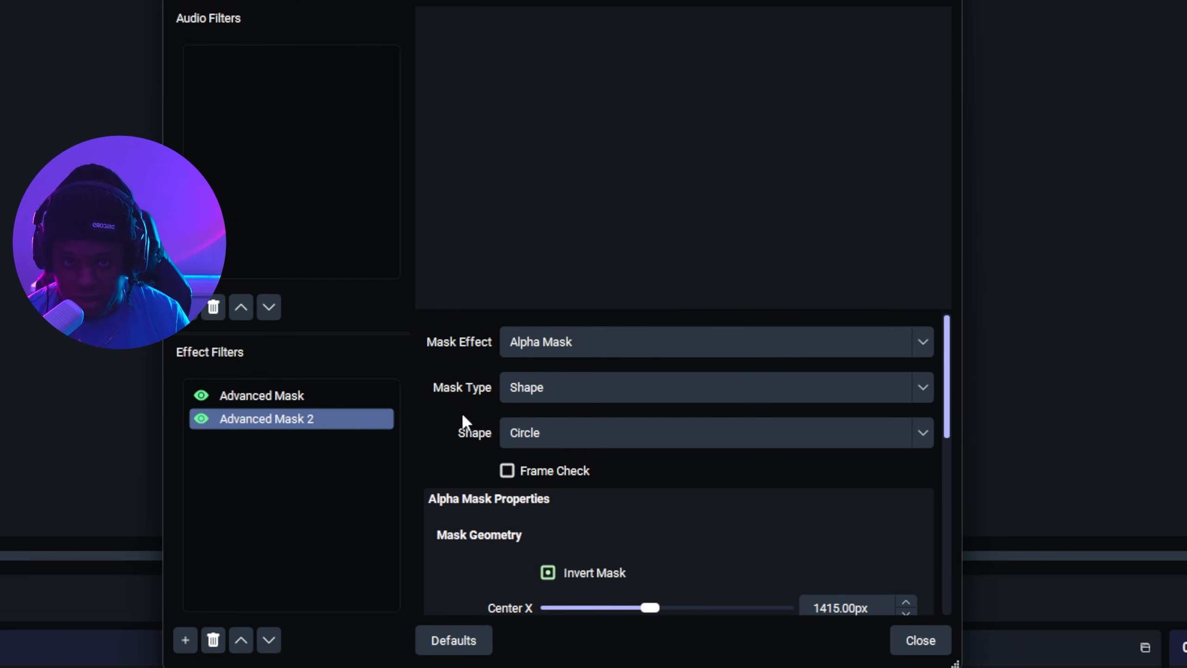
scroll(462, 417, down, 3)
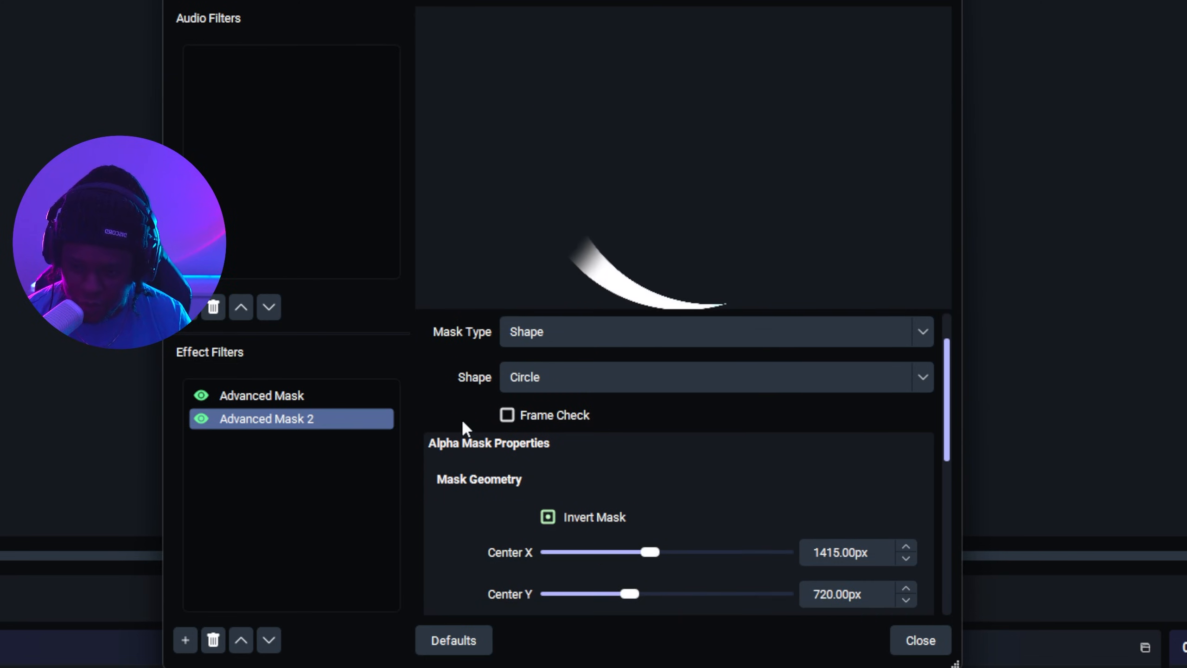
scroll(463, 421, down, 6)
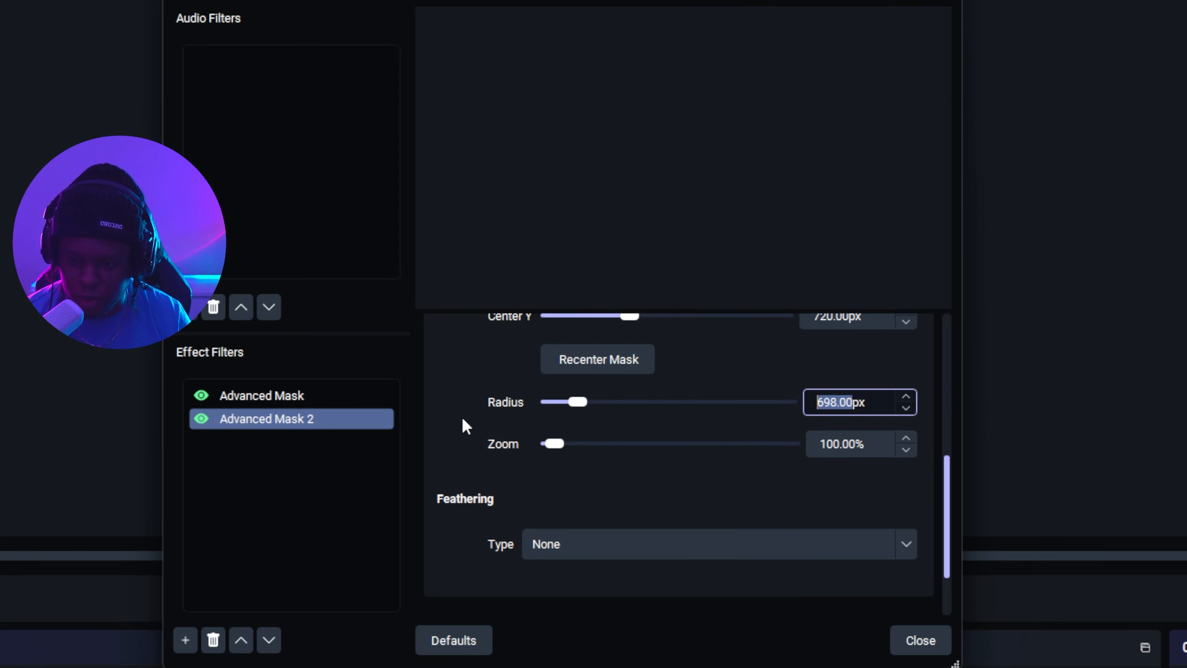
scroll(850, 461, up, 8)
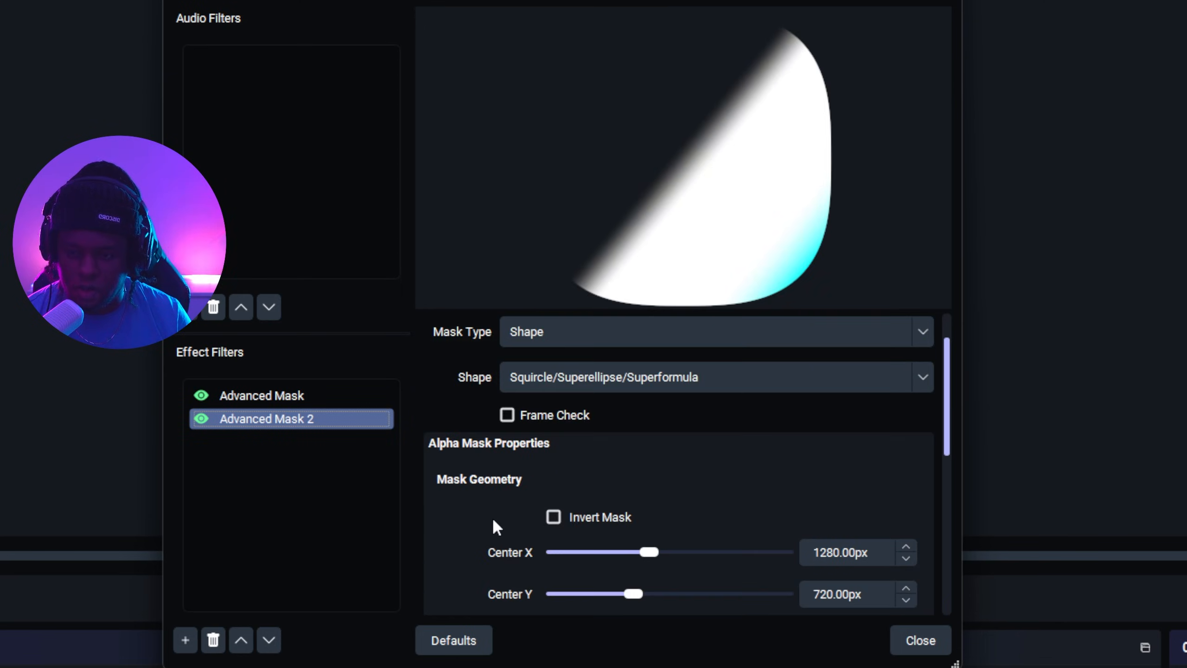
click(553, 517)
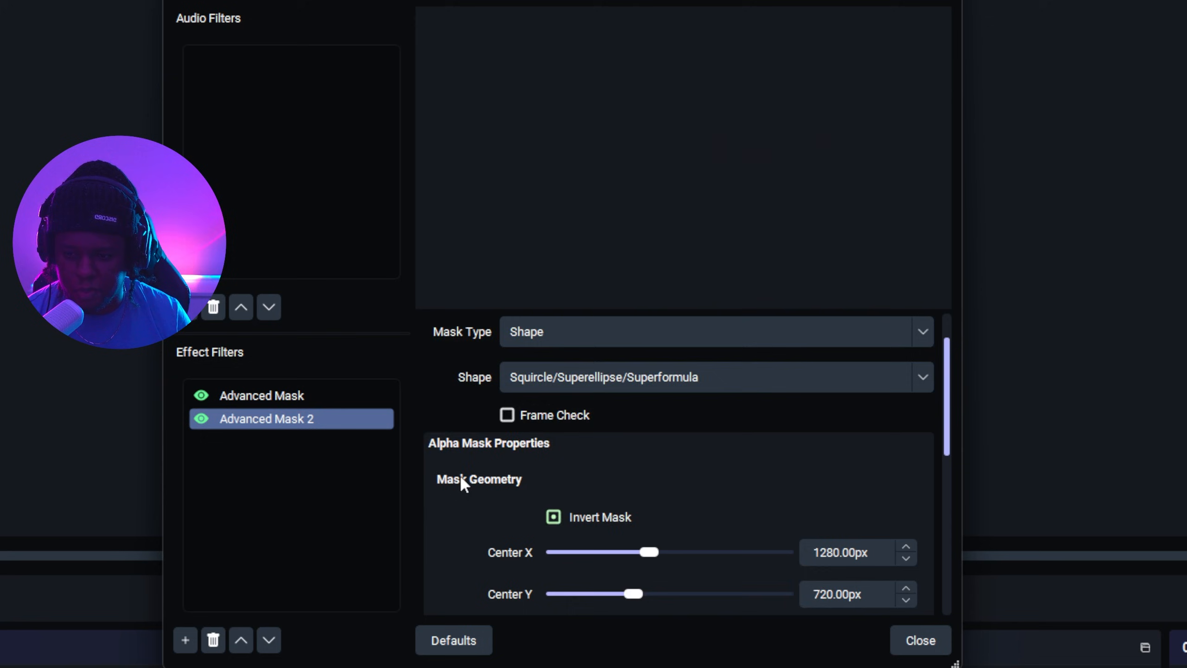
scroll(462, 479, down, 3)
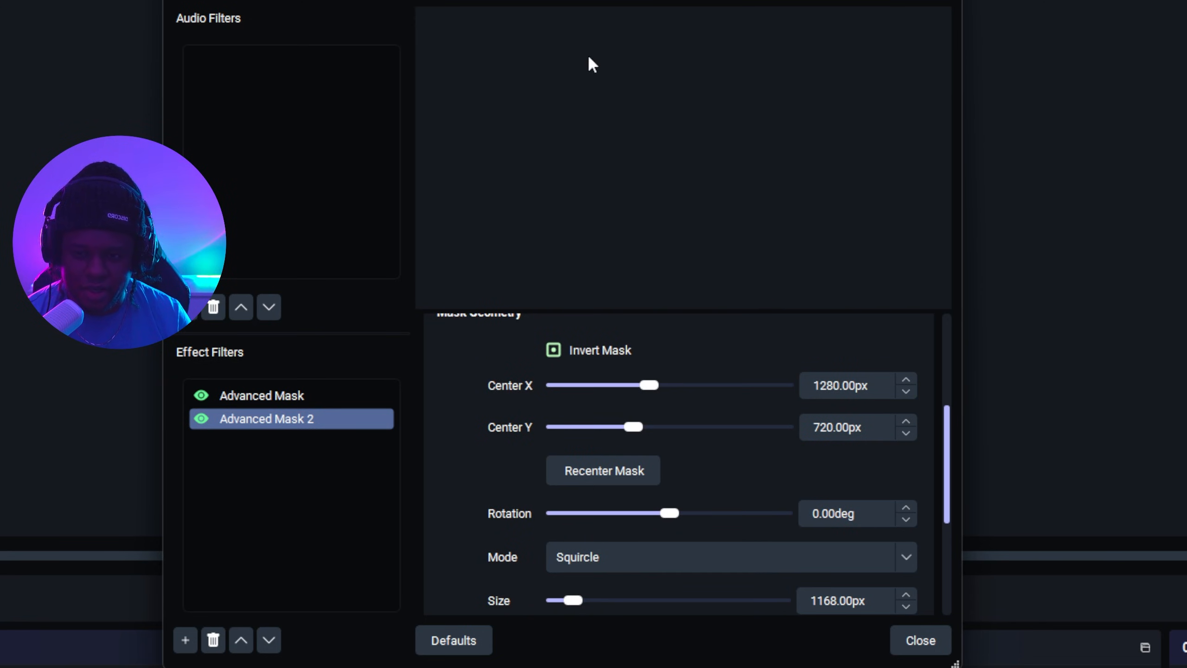
Add Glow and Shadow effect filters to the arc clone, with a 37 px glow size and 20.80% intensity, and close the filters.
click(185, 638)
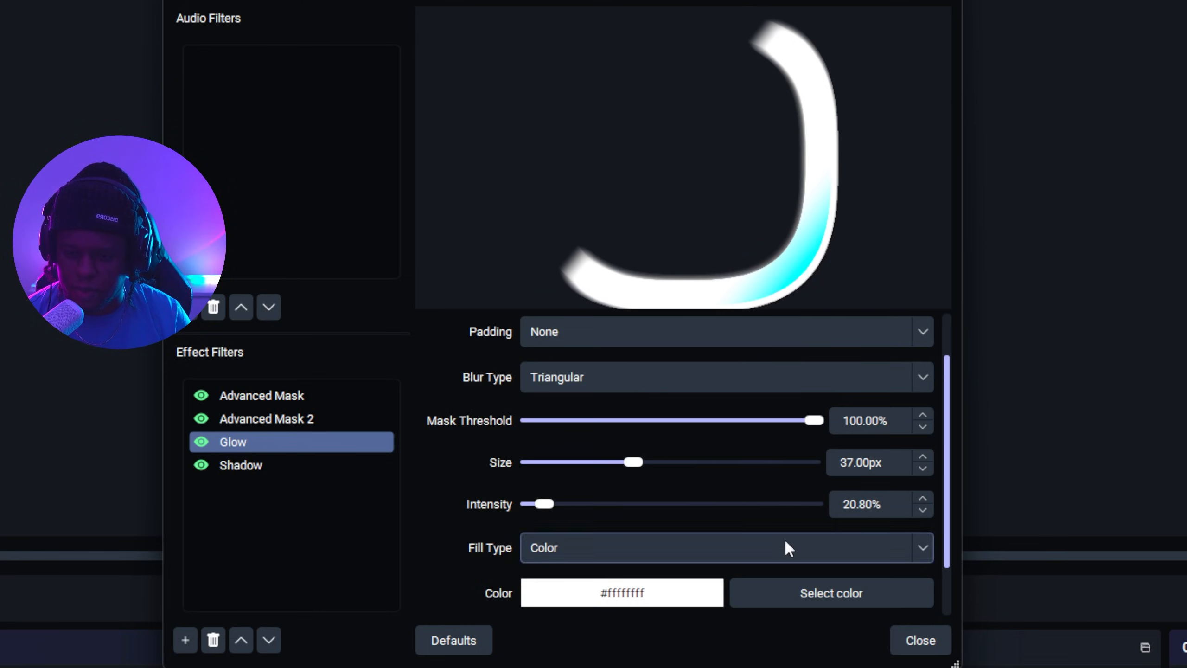
click(921, 642)
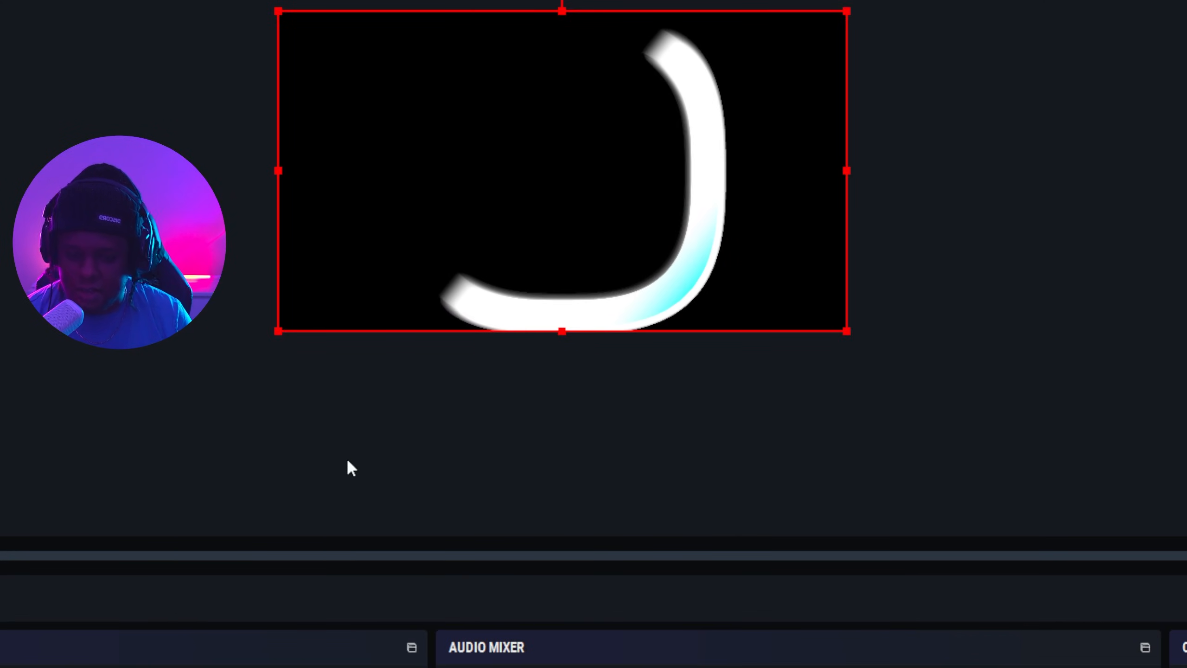